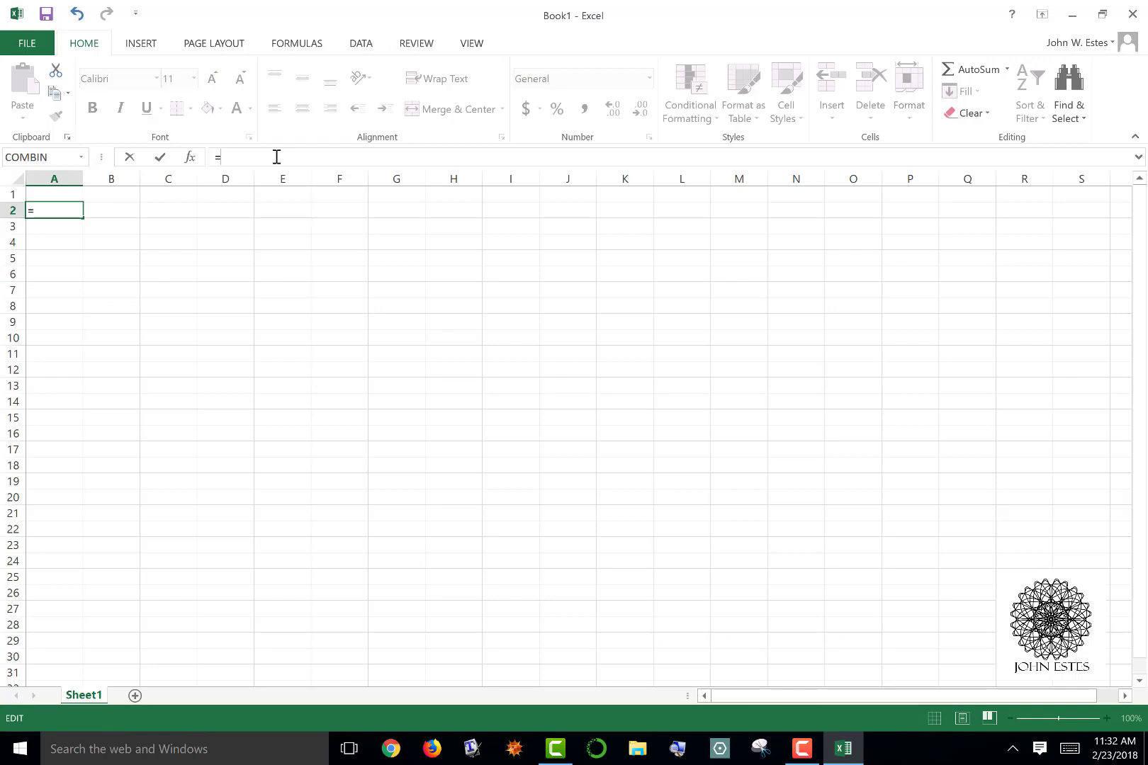
Enter the formula =RANDBETWEEN(40,55) in cell A2
key("Down")
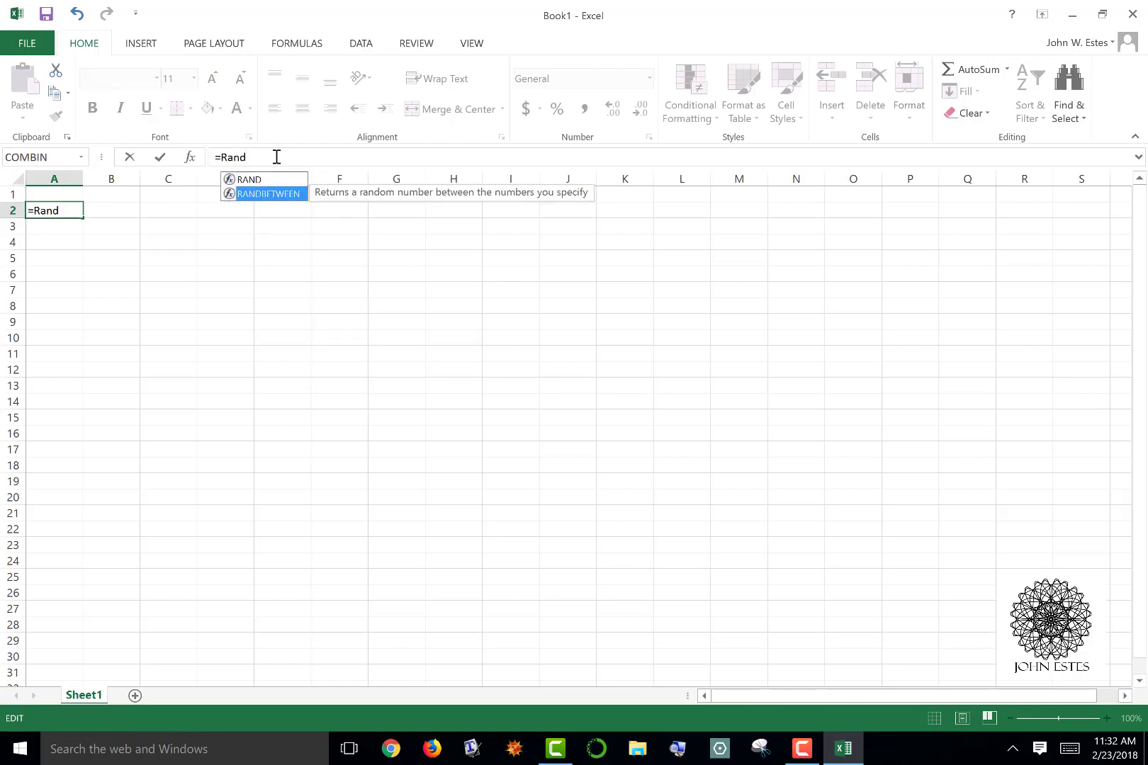
key("Tab")
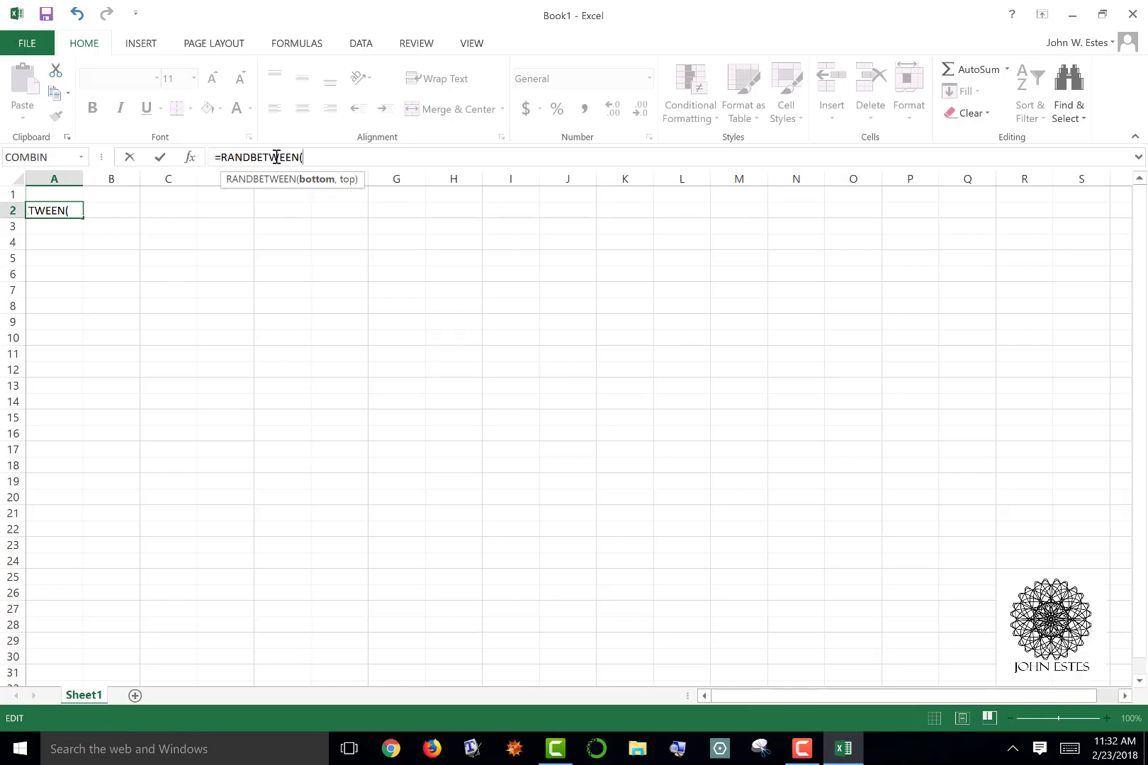
type("40,55)")
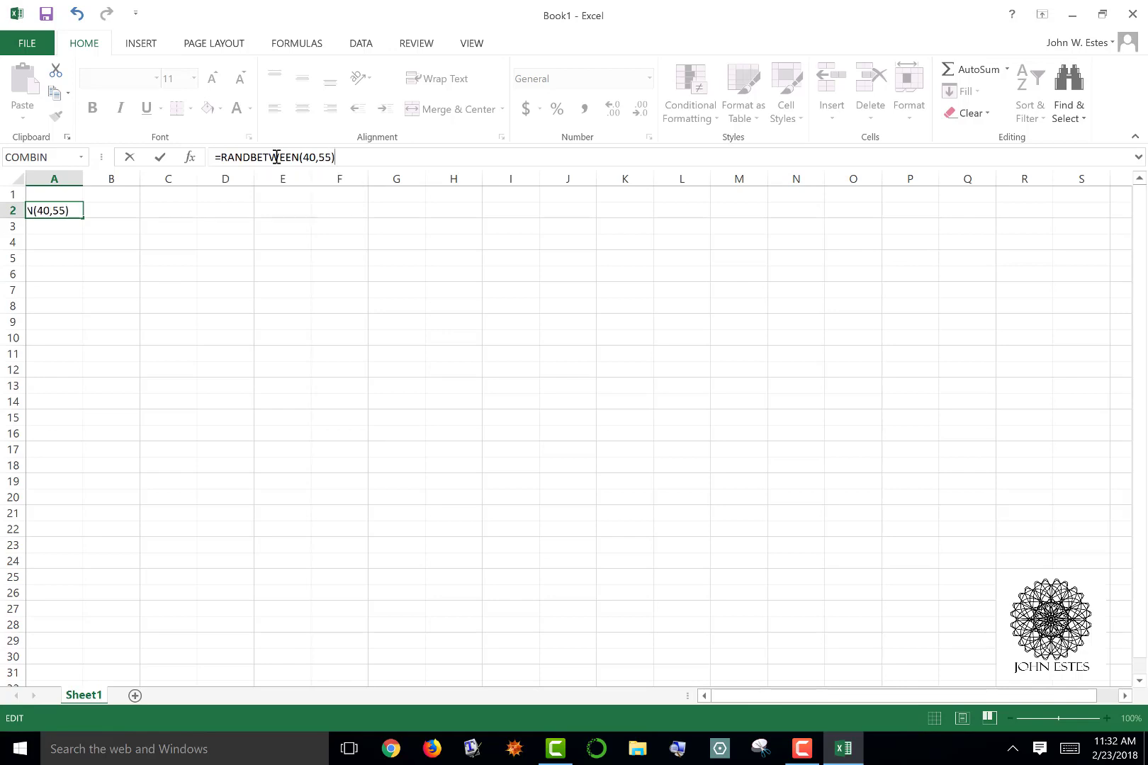
key("Return")
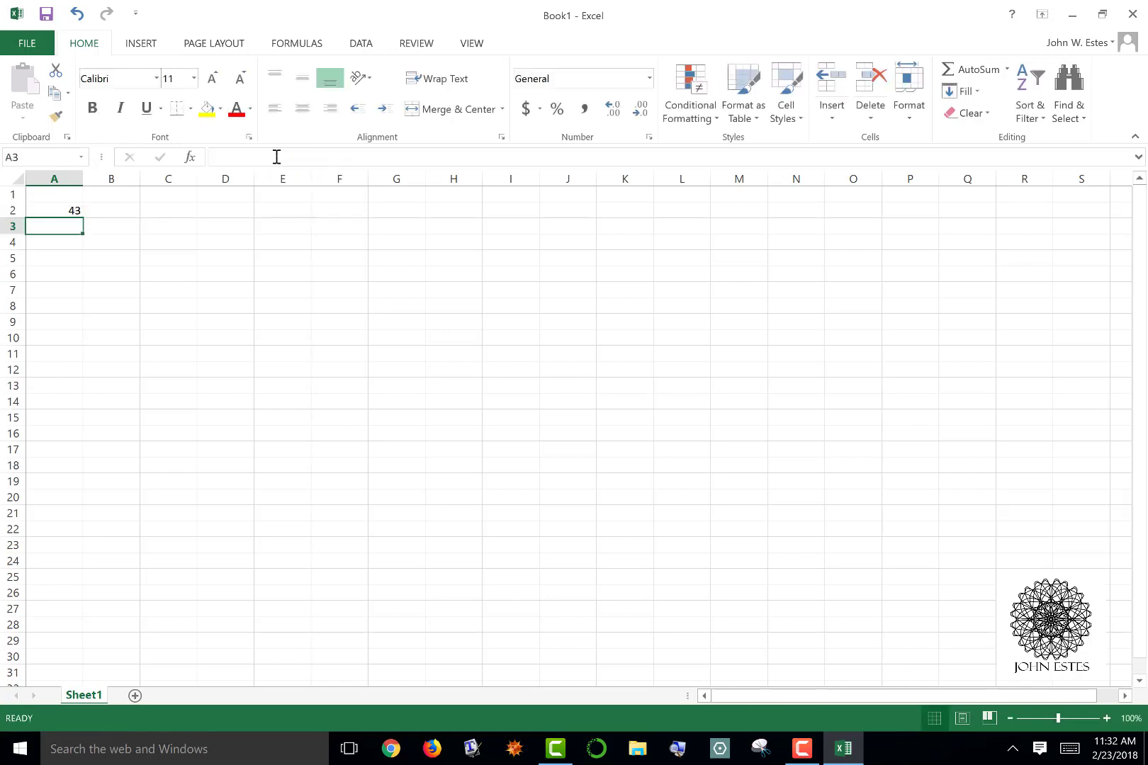
Fill the random number formula from A2 down through cell A31
key("Up")
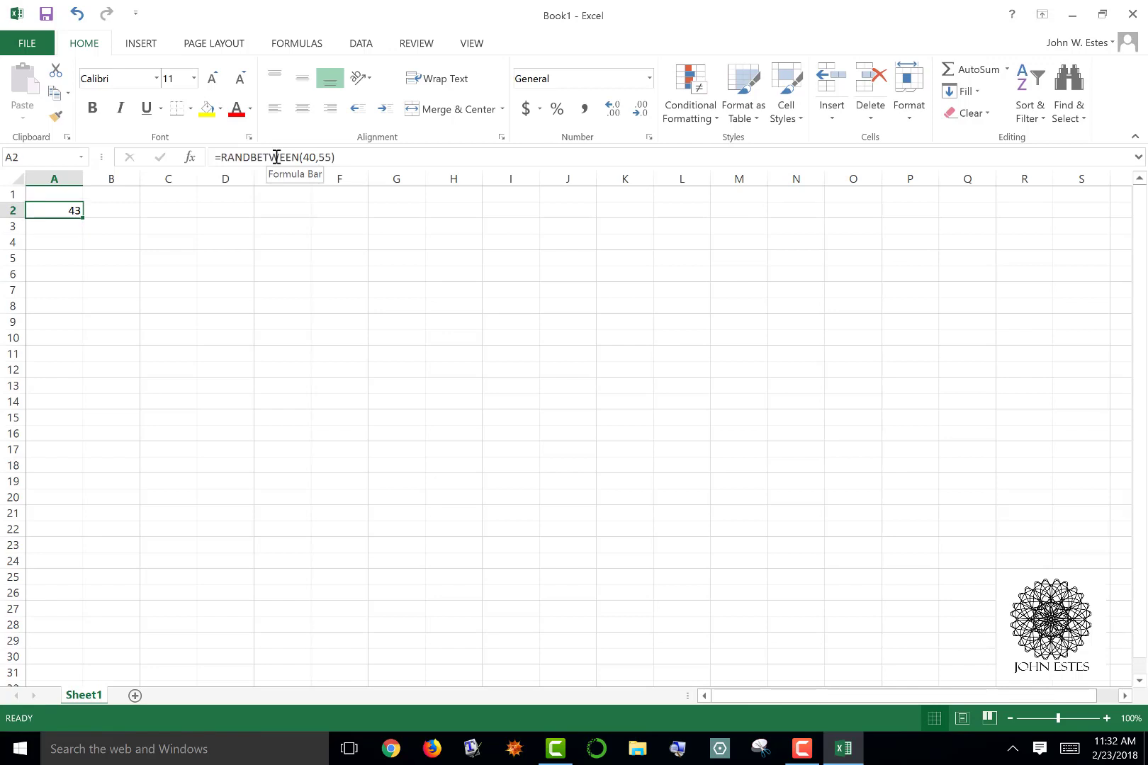
key("Up")
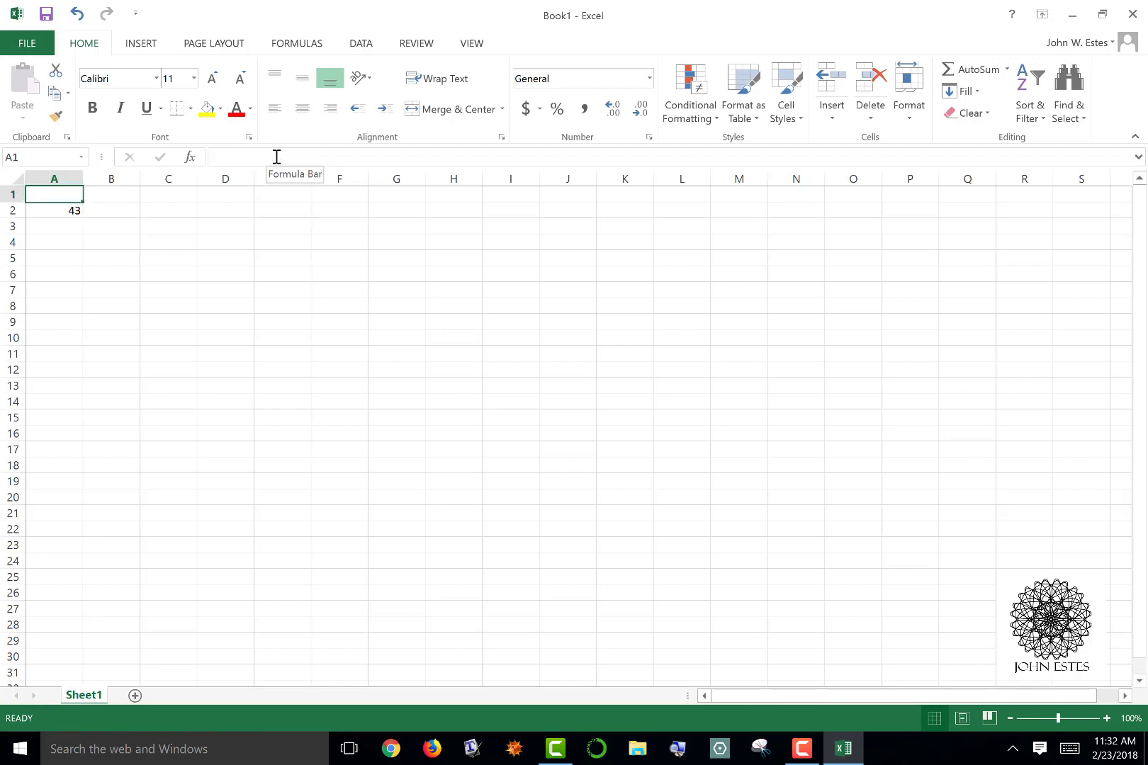
key("Down")
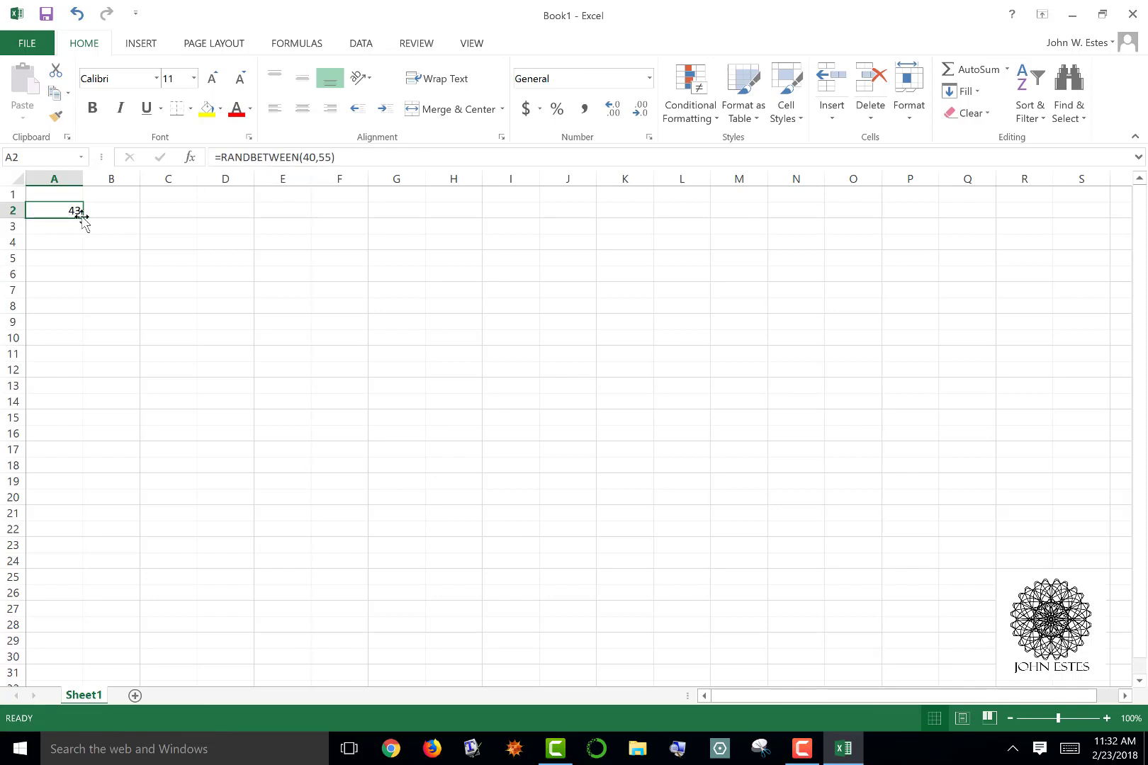
left_click_drag(82, 218, 59, 683)
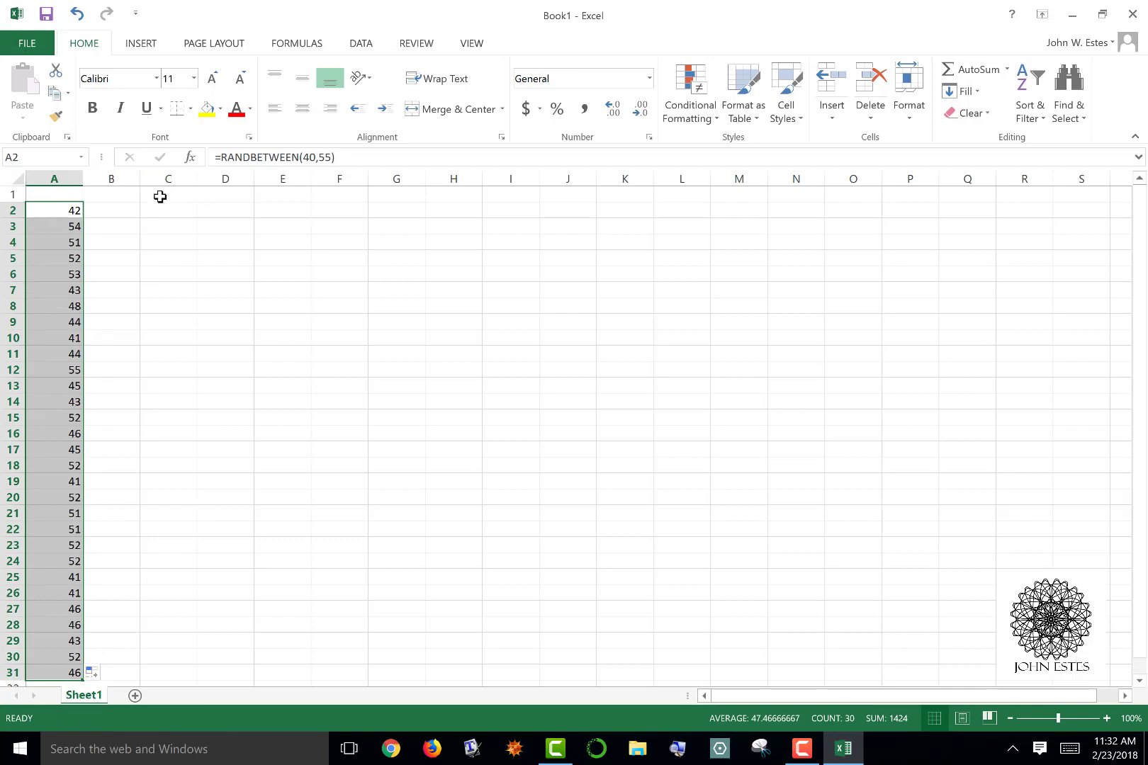
Enter =7+2 in cell B2 to recalculate the random numbers, and clear that cell again
left_click(115, 213)
type("=")
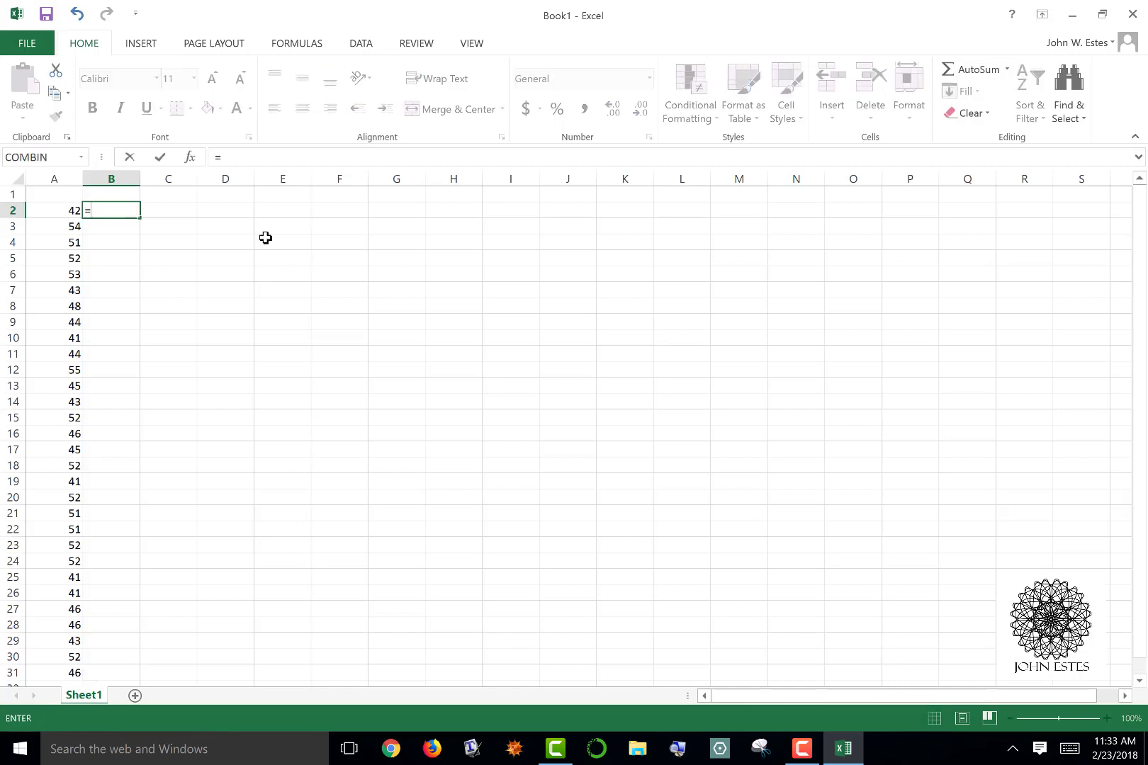
type("7+2")
key("Return")
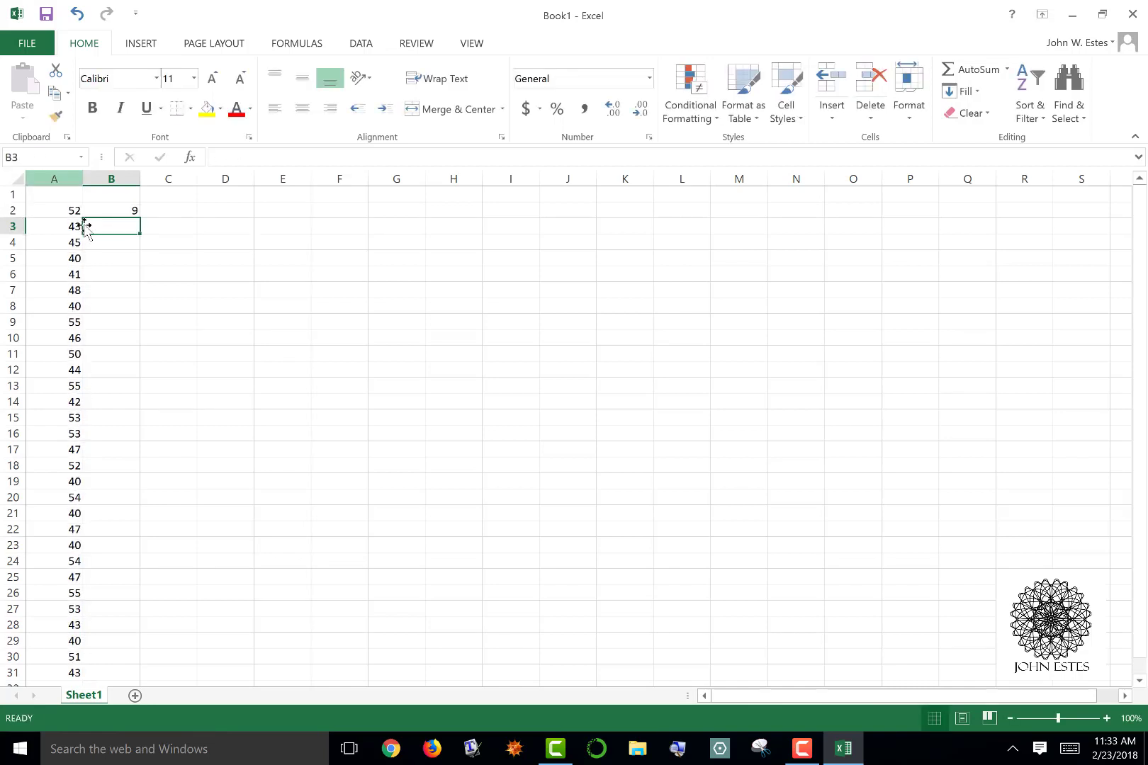
left_click(123, 208)
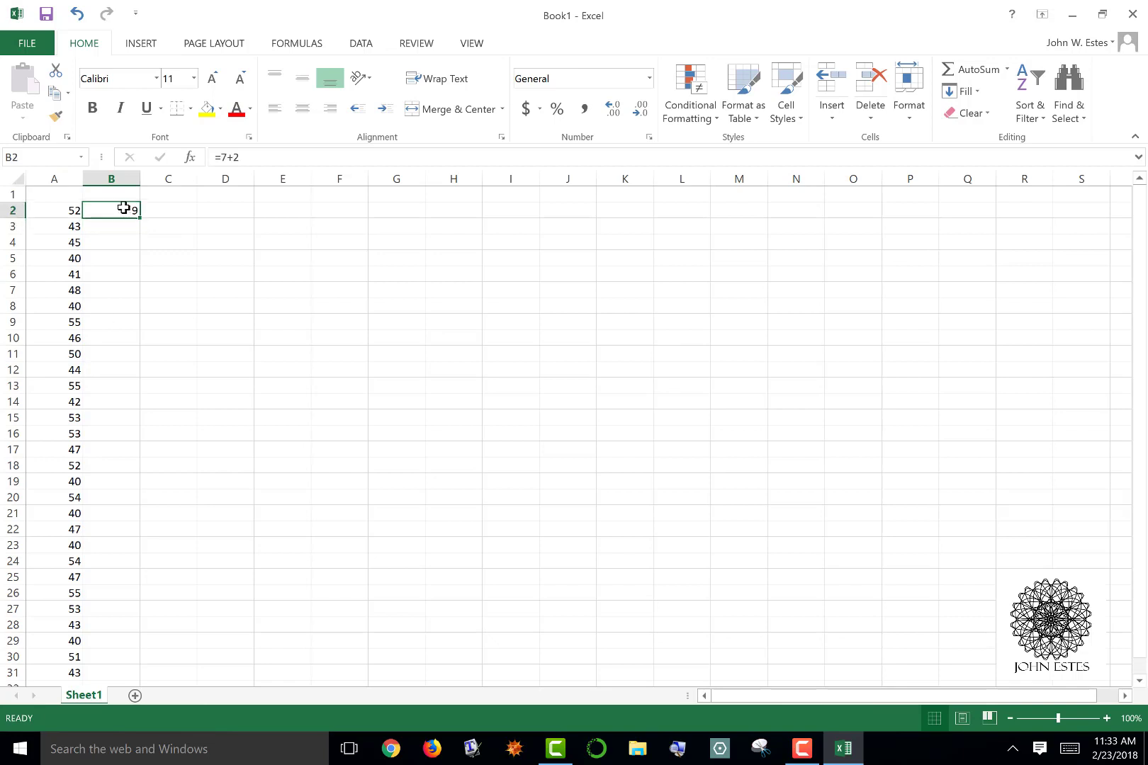
key("Delete")
Copy the random numbers in A2:A31 and paste them as values only, starting at cell B2
left_click(55, 212)
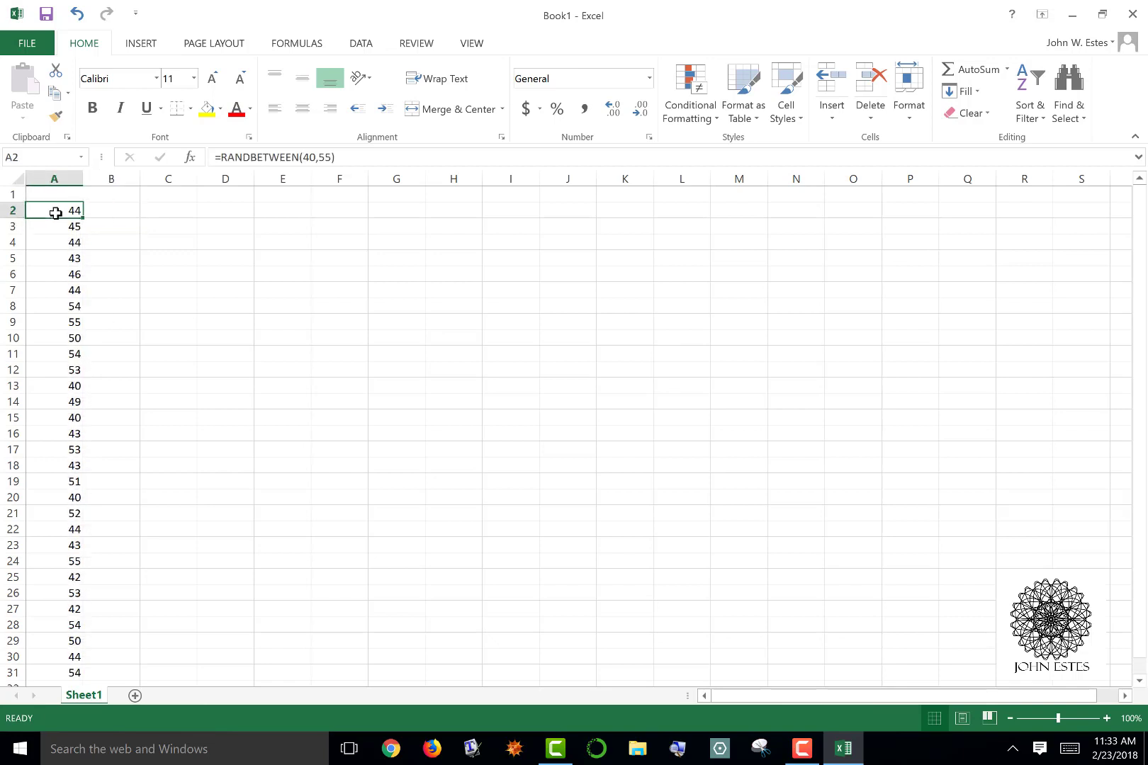
key("shift+Down")
key("shift+Down")
key("shift+Down")
key("shift+Down")
key("shift+Down")
key("shift+Down")
key("shift+Down")
key("shift+Down")
key("shift+Down")
key("shift+Down")
key("shift+Down")
key("shift+Down")
key("shift+Down")
key("shift+Down")
key("shift+Down")
key("shift+Down")
key("shift+Down")
key("shift+Down")
key("shift+Down")
key("shift+Down")
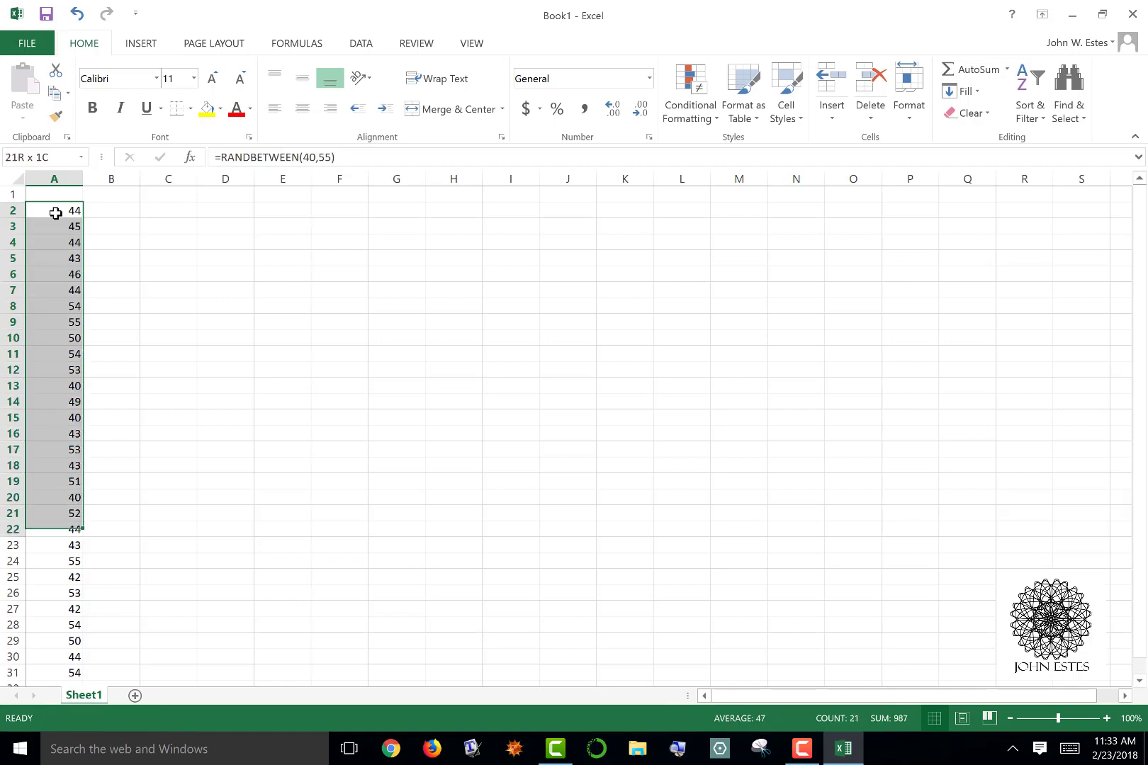
key("shift+Down")
key("shift+Down")
key("shift+Down")
key("shift+Down")
key("shift+Down")
key("shift+Down")
key("shift+Down")
key("shift+Down")
key("shift+Down")
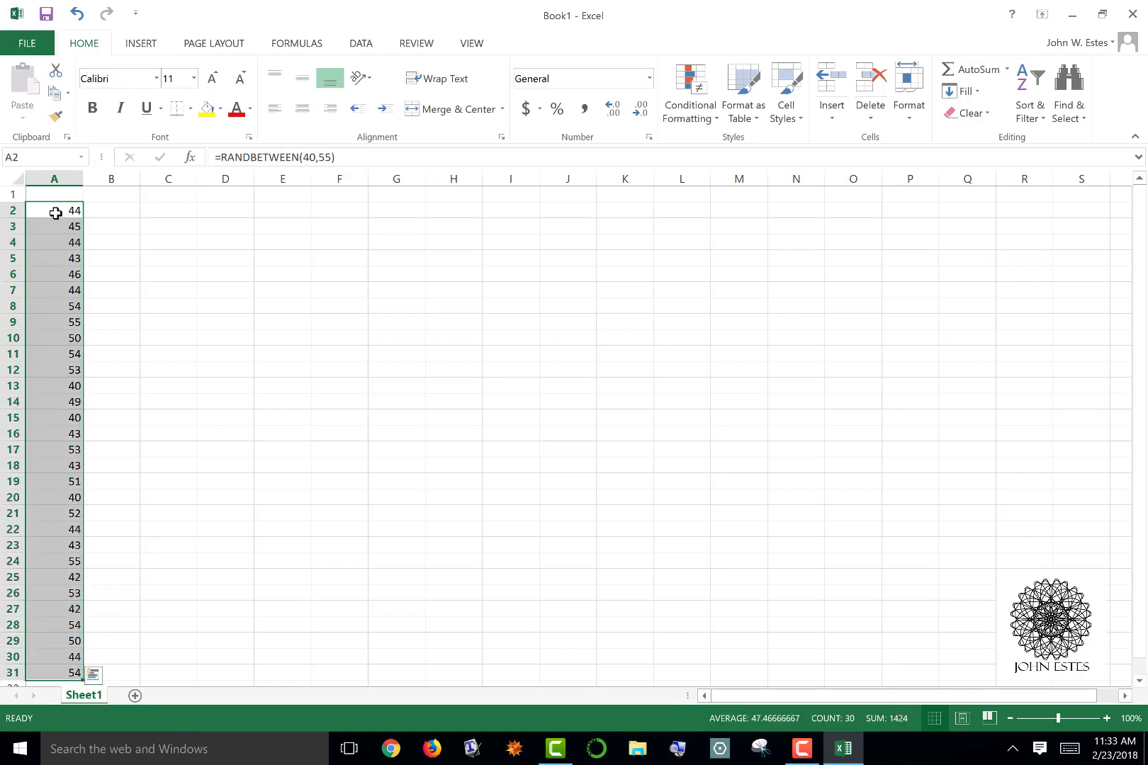
right_click(56, 213)
left_click(95, 245)
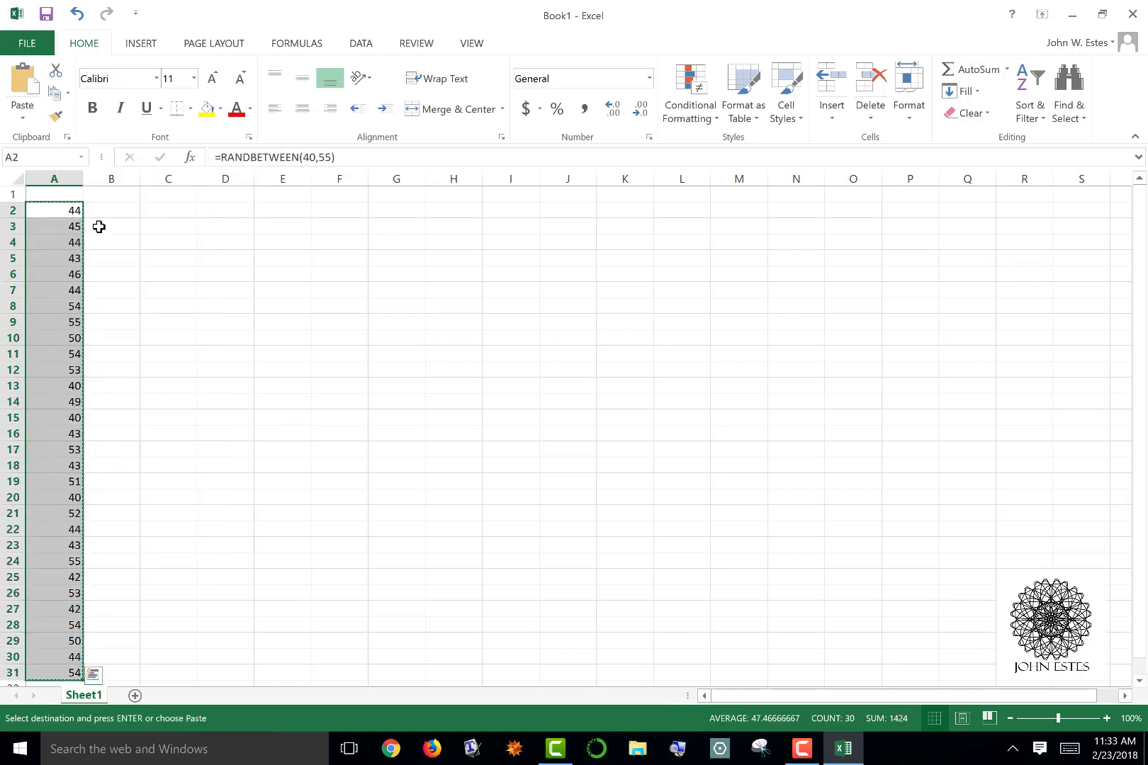
left_click(118, 211)
right_click(118, 211)
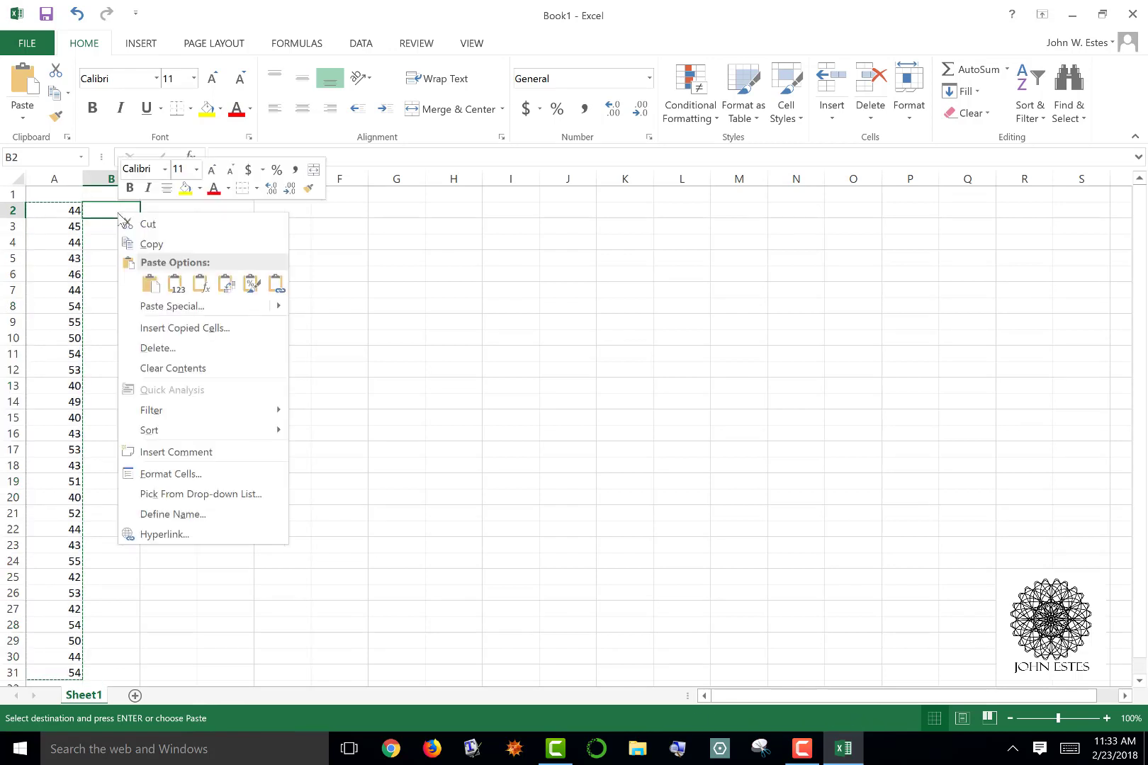
left_click(177, 287)
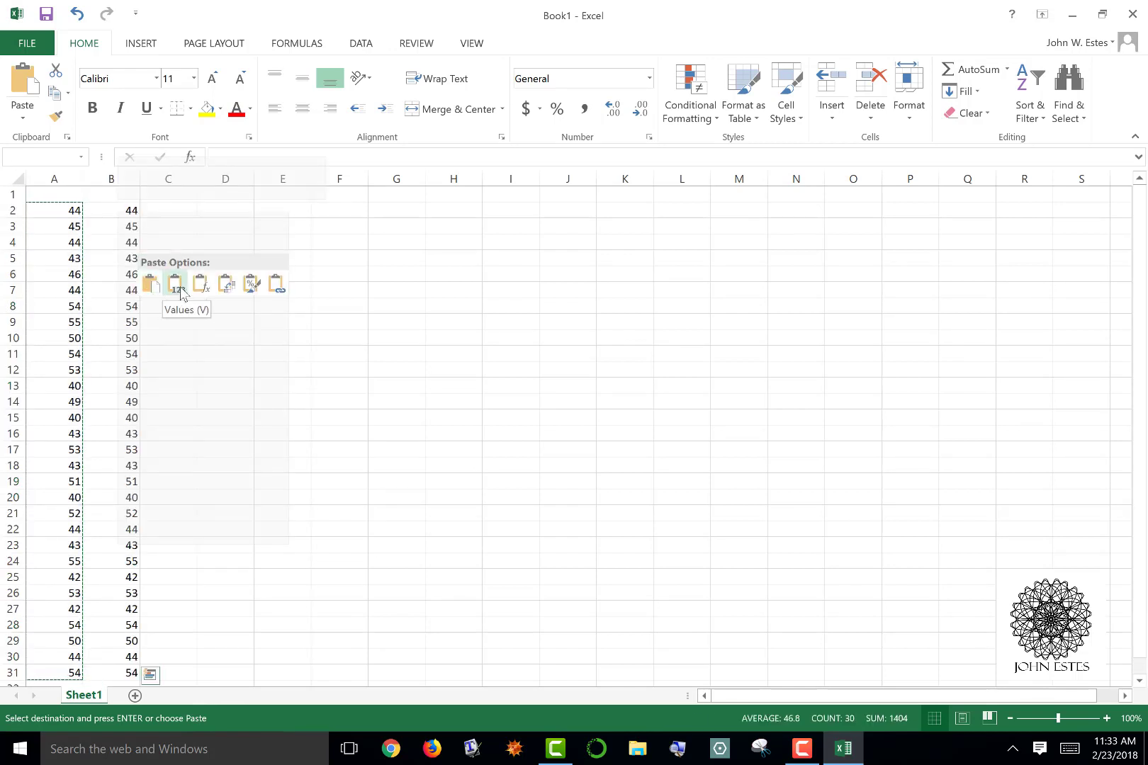
left_click(181, 292)
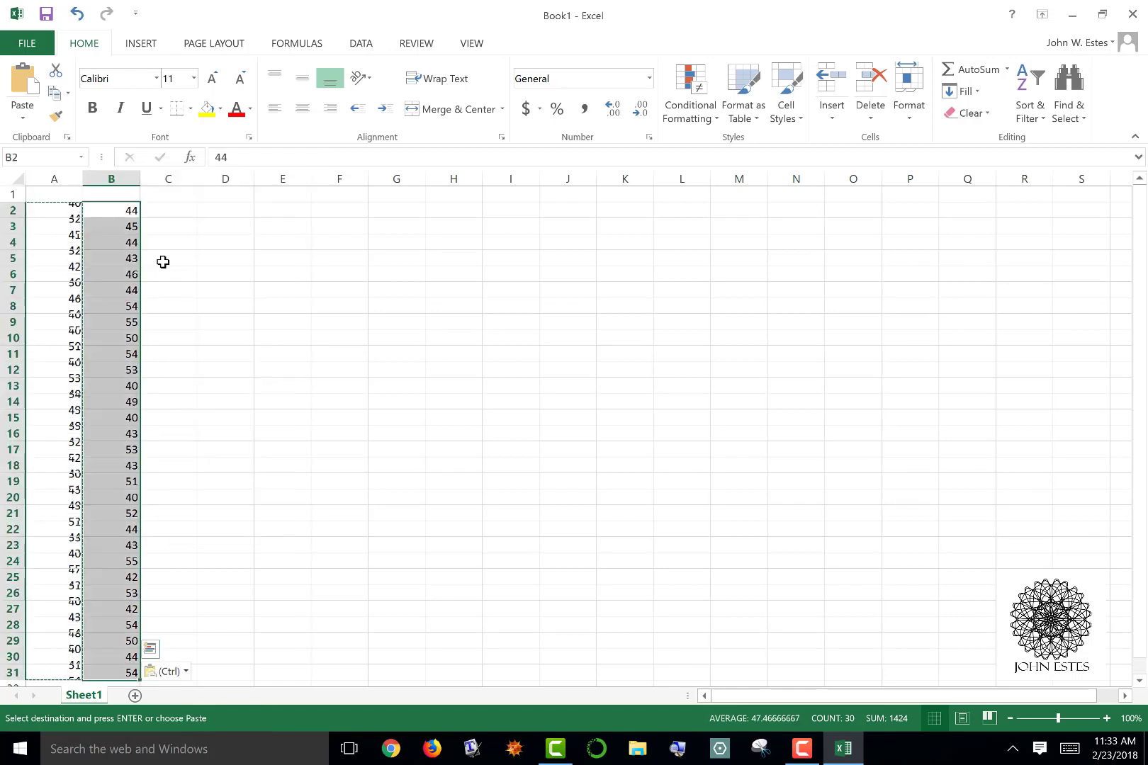
Compare the contents of the pasted cells B2 and B3 with the formula in cell A2
left_click(126, 220)
left_click(129, 208)
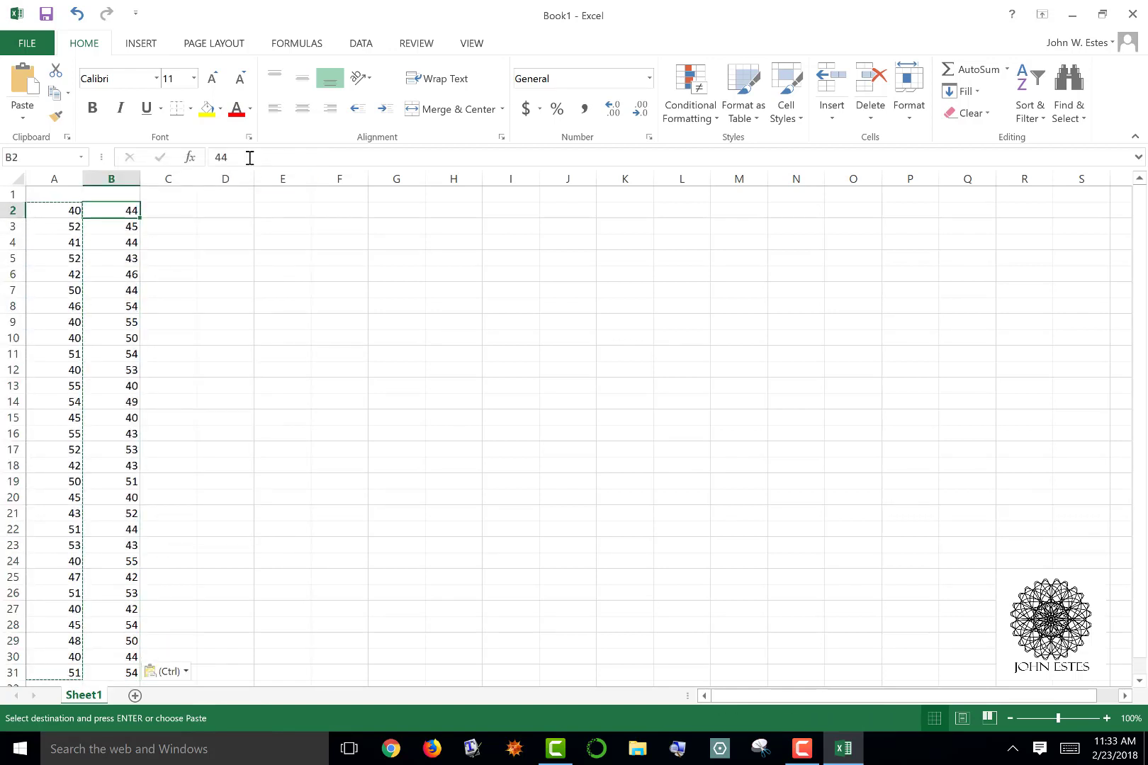
left_click(123, 223)
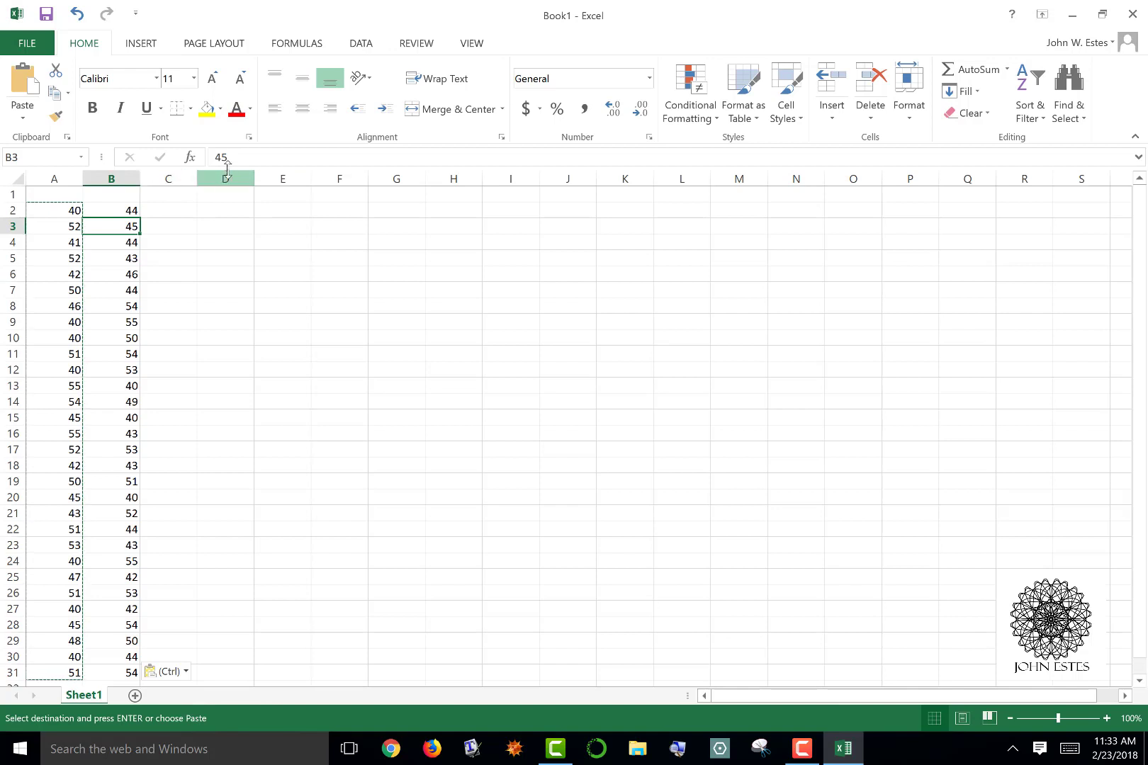
left_click(73, 210)
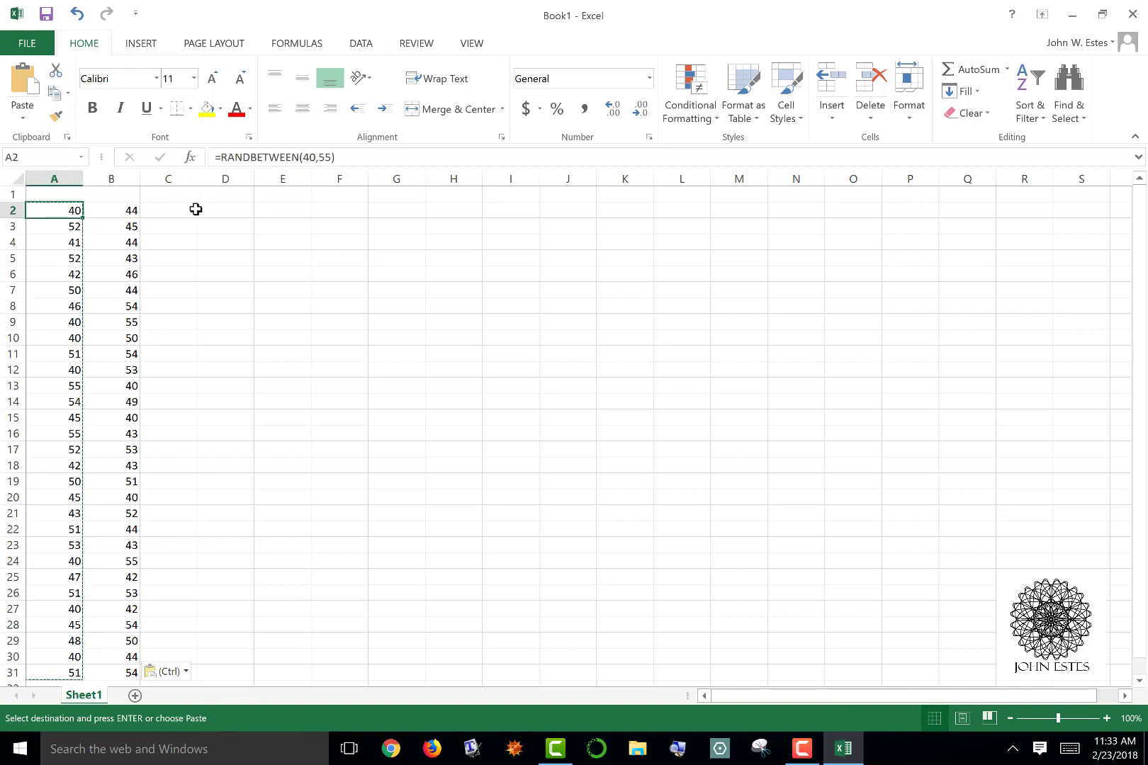
left_click(124, 210)
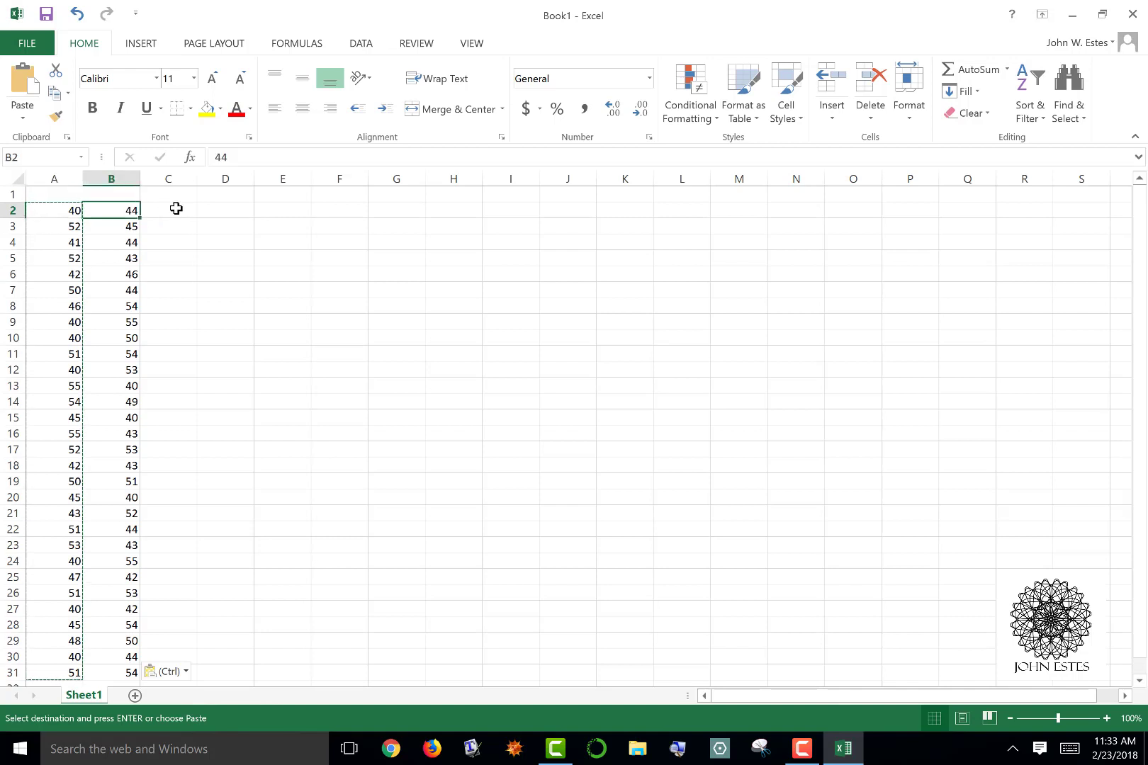
Enter the labels Calculator, Add, Subtract, Divide and Multiply down cells D2 to D6
left_click(225, 211)
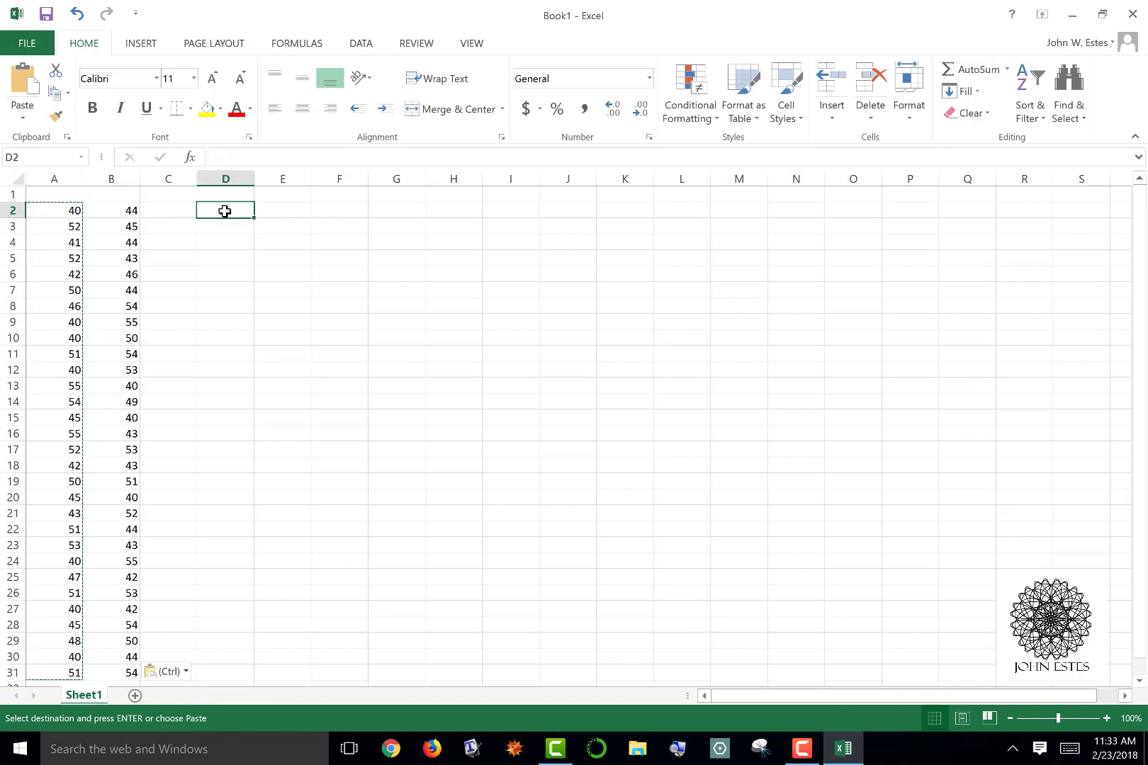
type("Calculator")
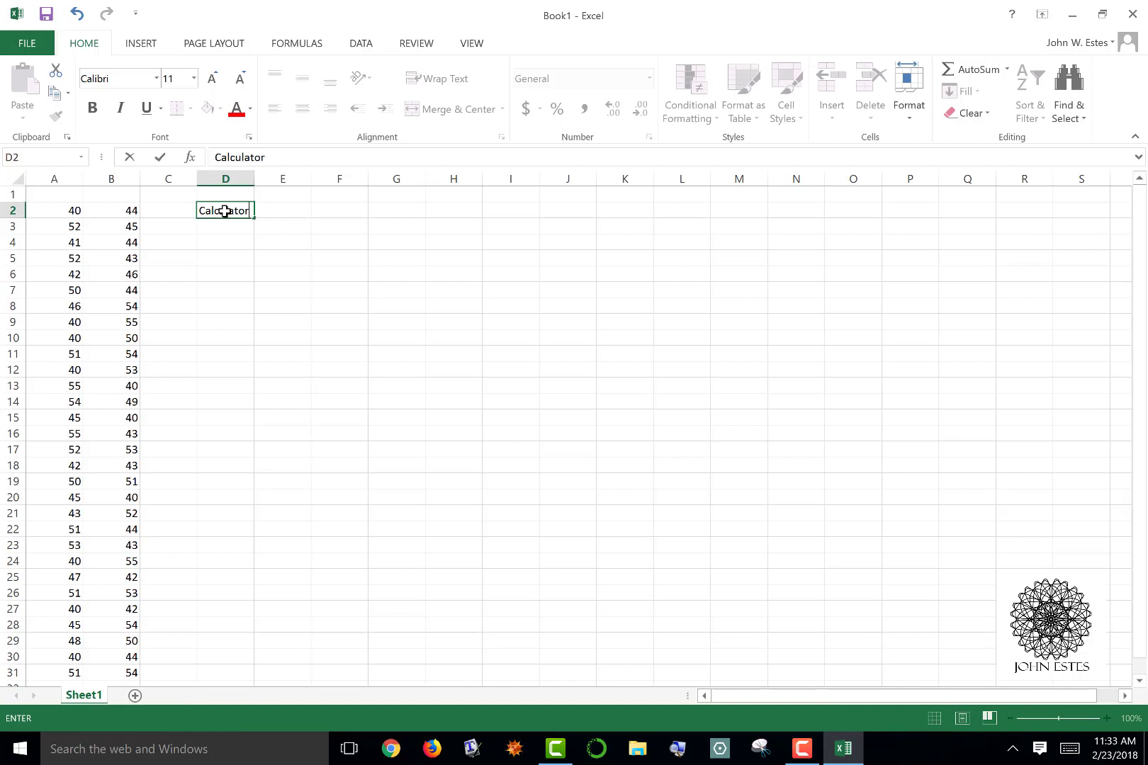
key("Return")
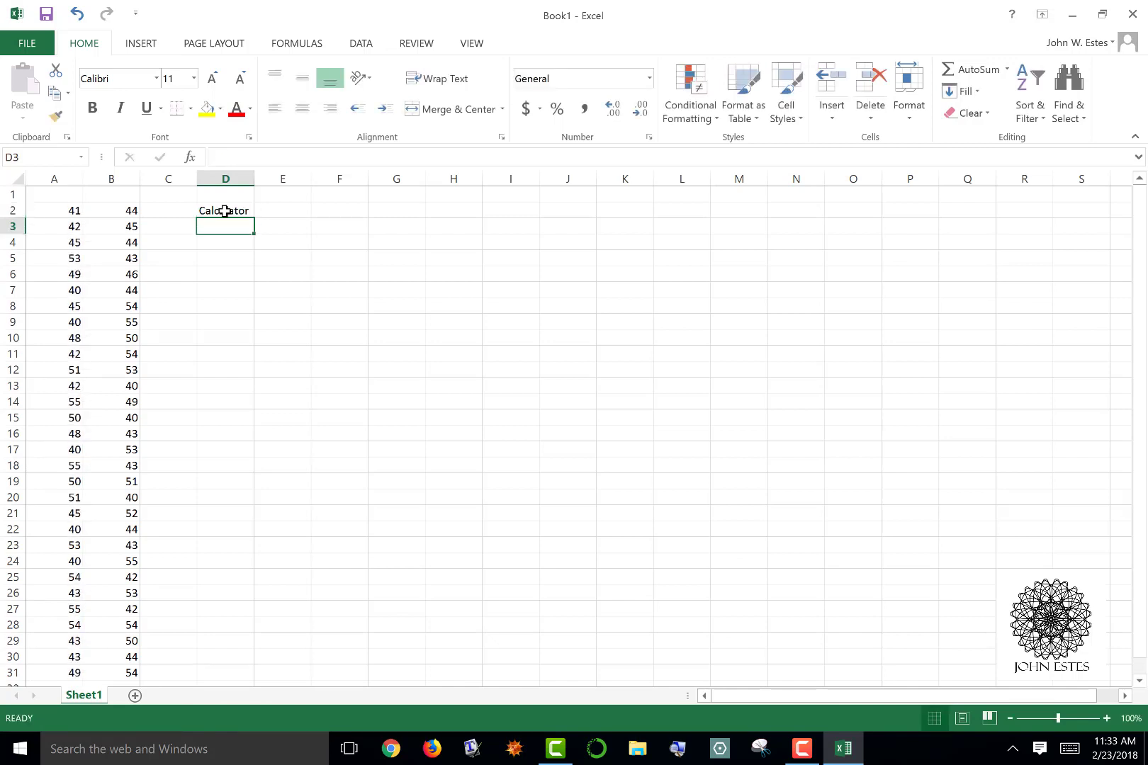
type("Add")
key("Return")
type("Subtract")
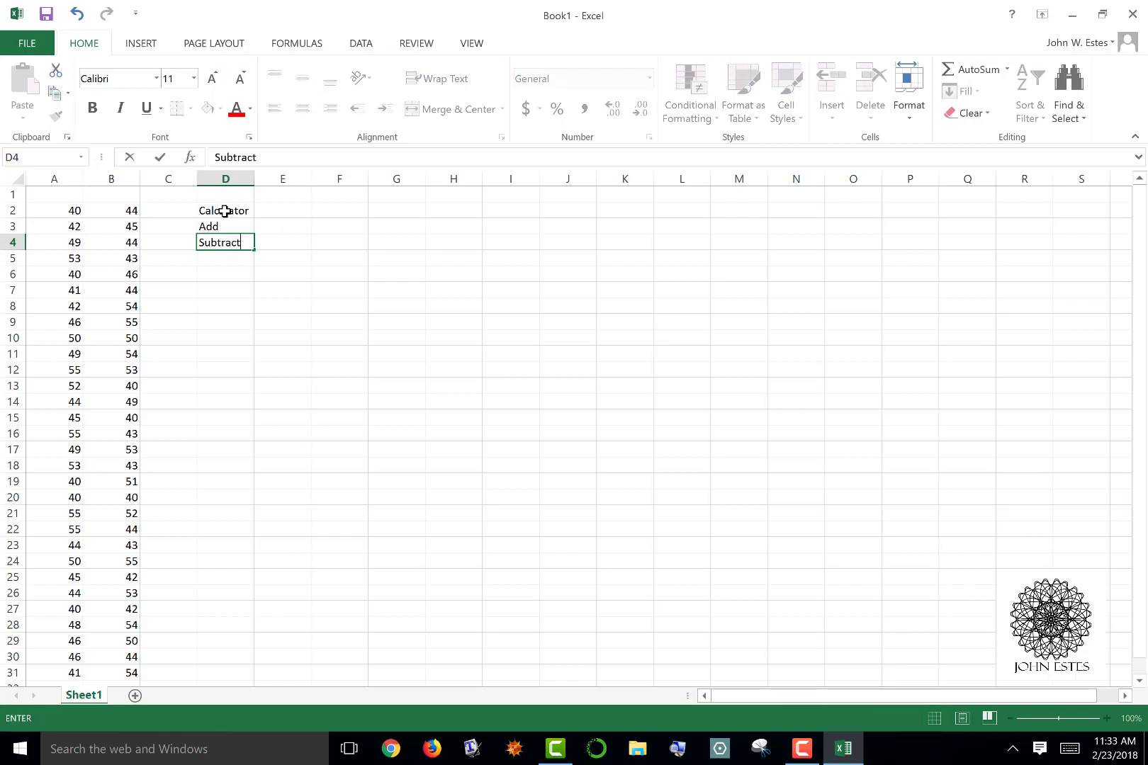
key("Return")
type("Divide")
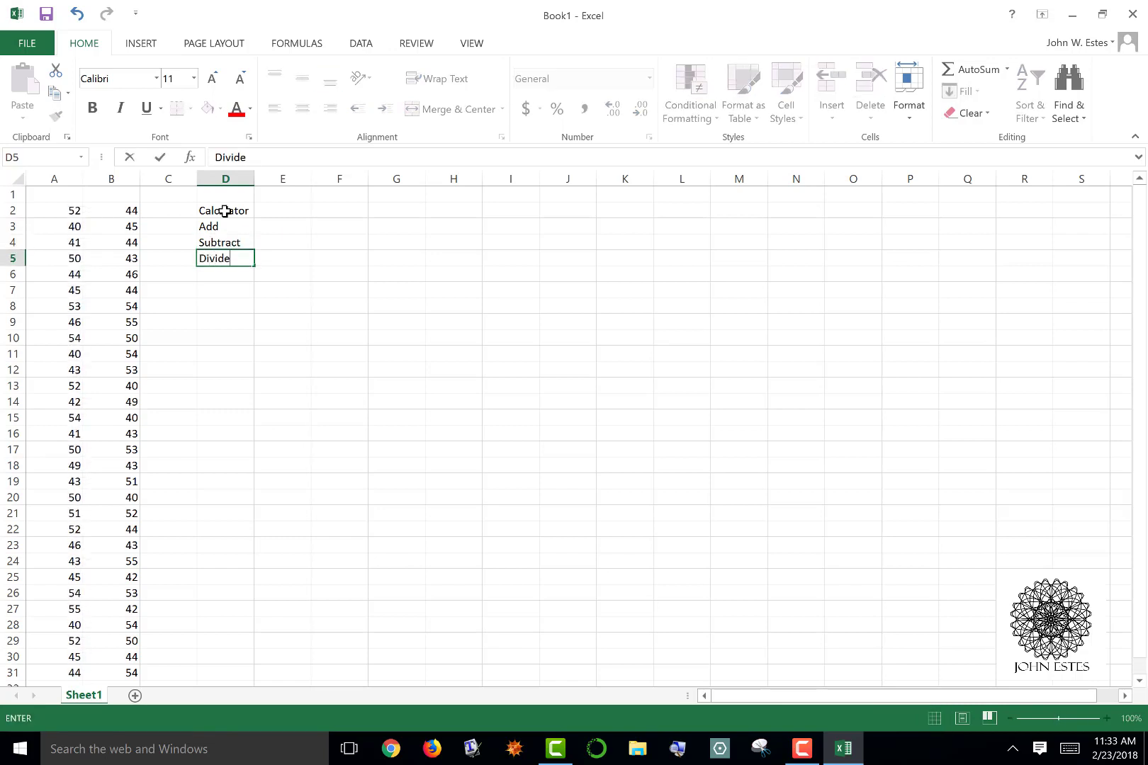
key("Return")
type("Multiply")
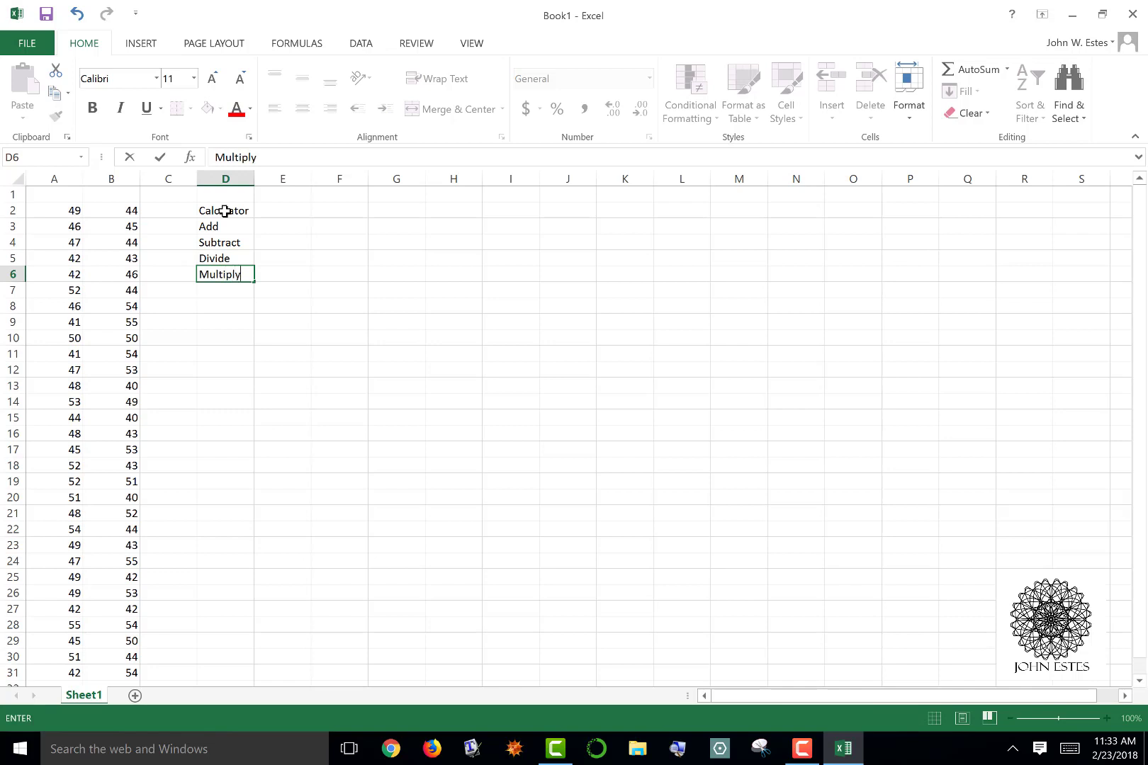
key("Right")
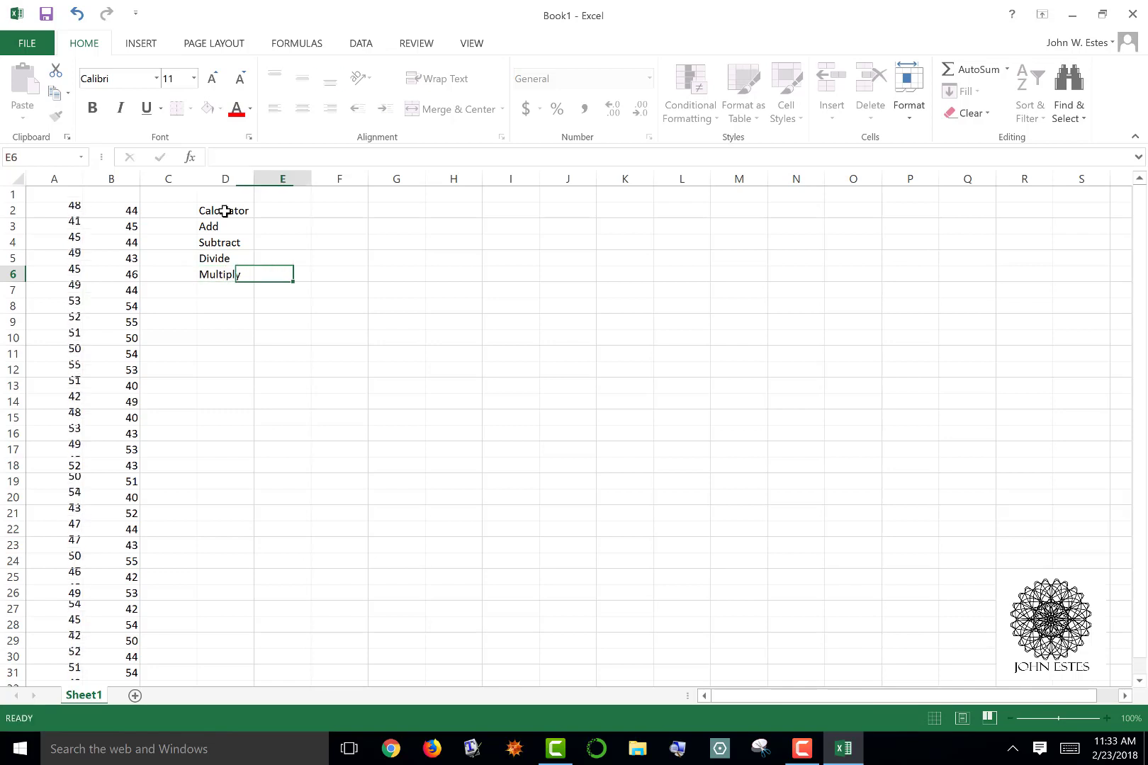
Enter the trial formula =4+6 in cell E2 beside the Calculator label, and clear it again
key("Up")
key("Up")
key("Up")
key("Up")
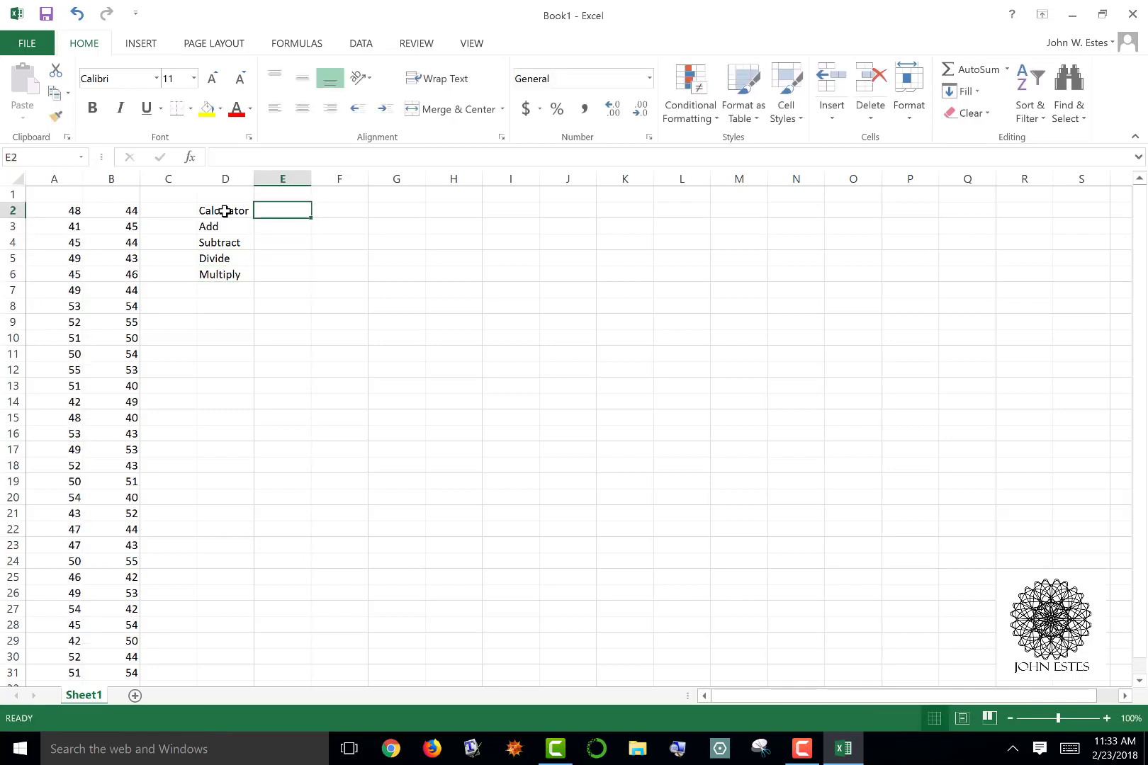
type("=")
key("BackSpace")
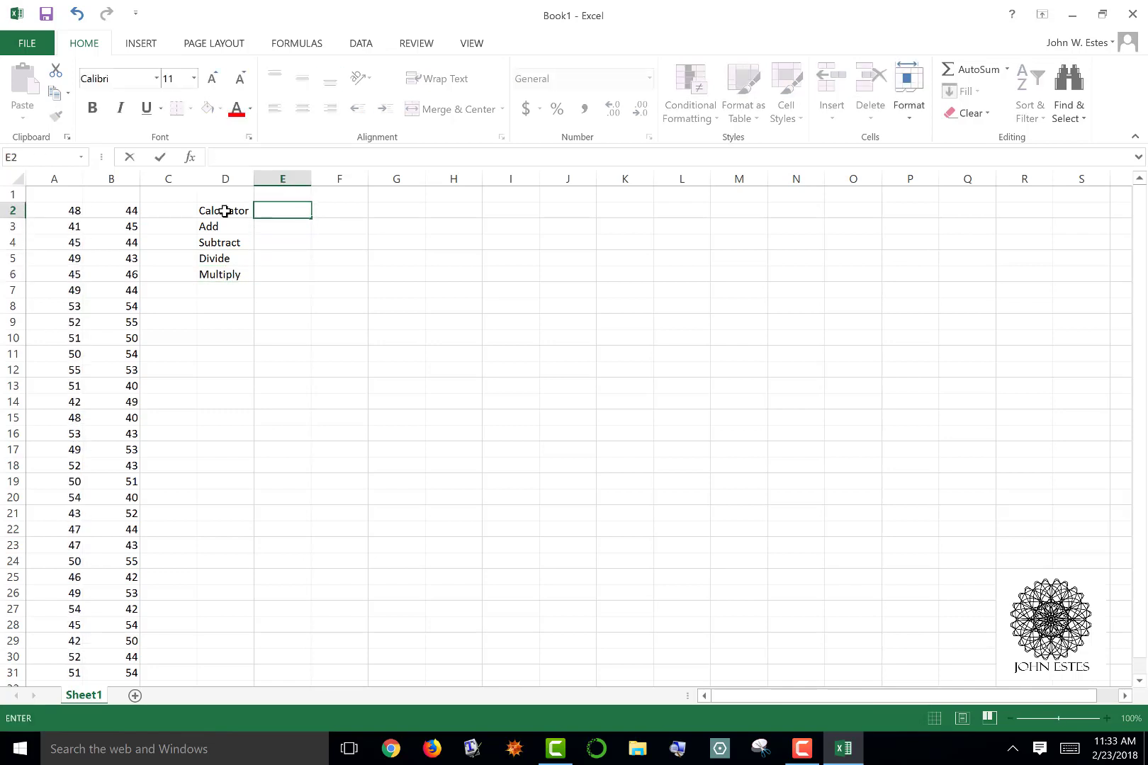
type("=")
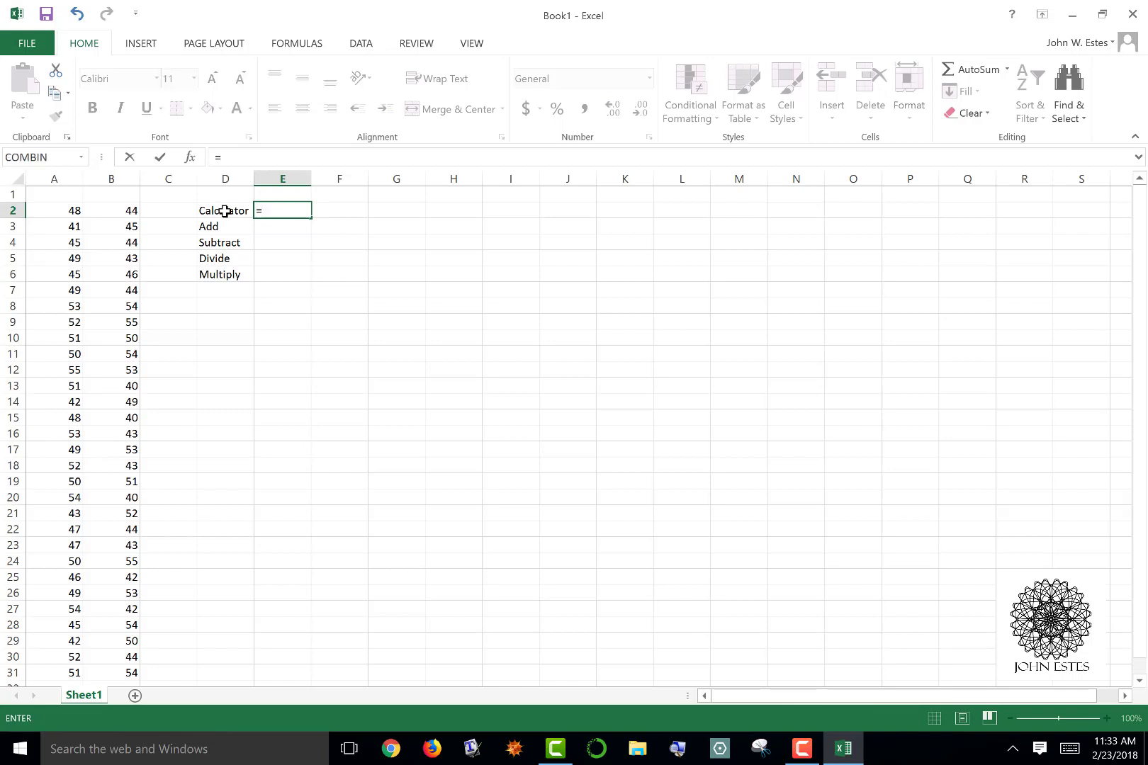
type("4+6")
key("Return")
key("Up")
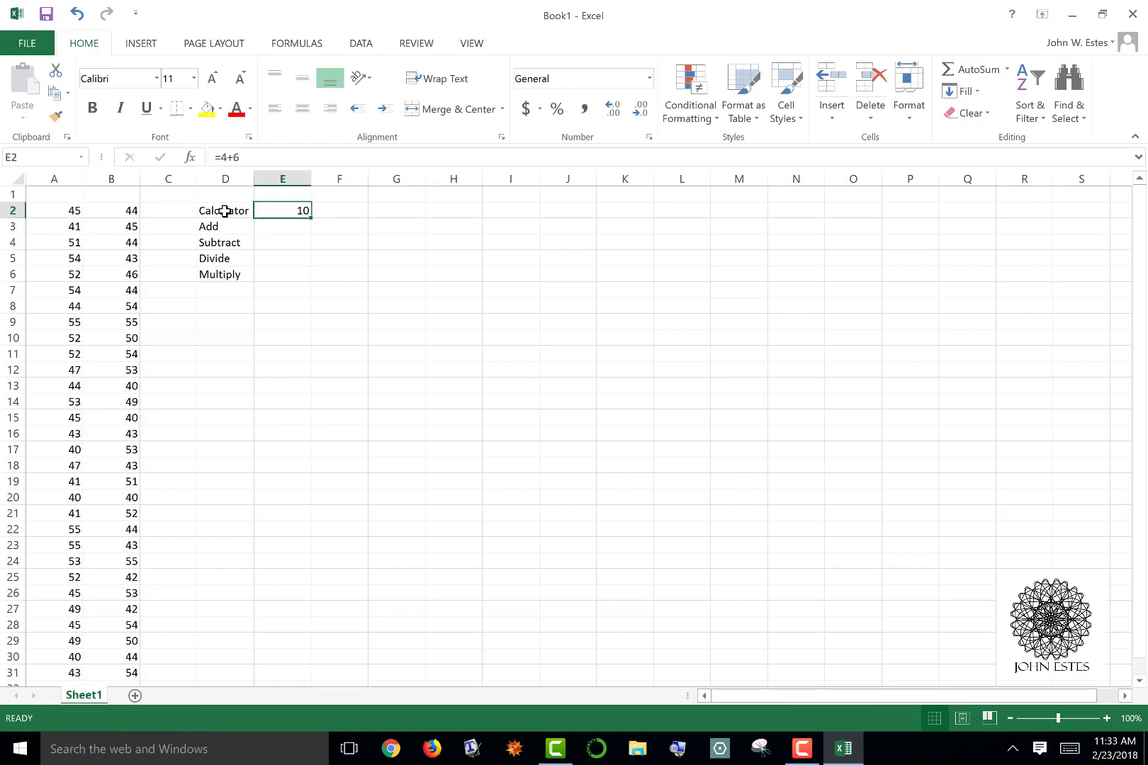
key("Delete")
Enter the formula =B6+B11 in cell E3 beside the Add label
key("Down")
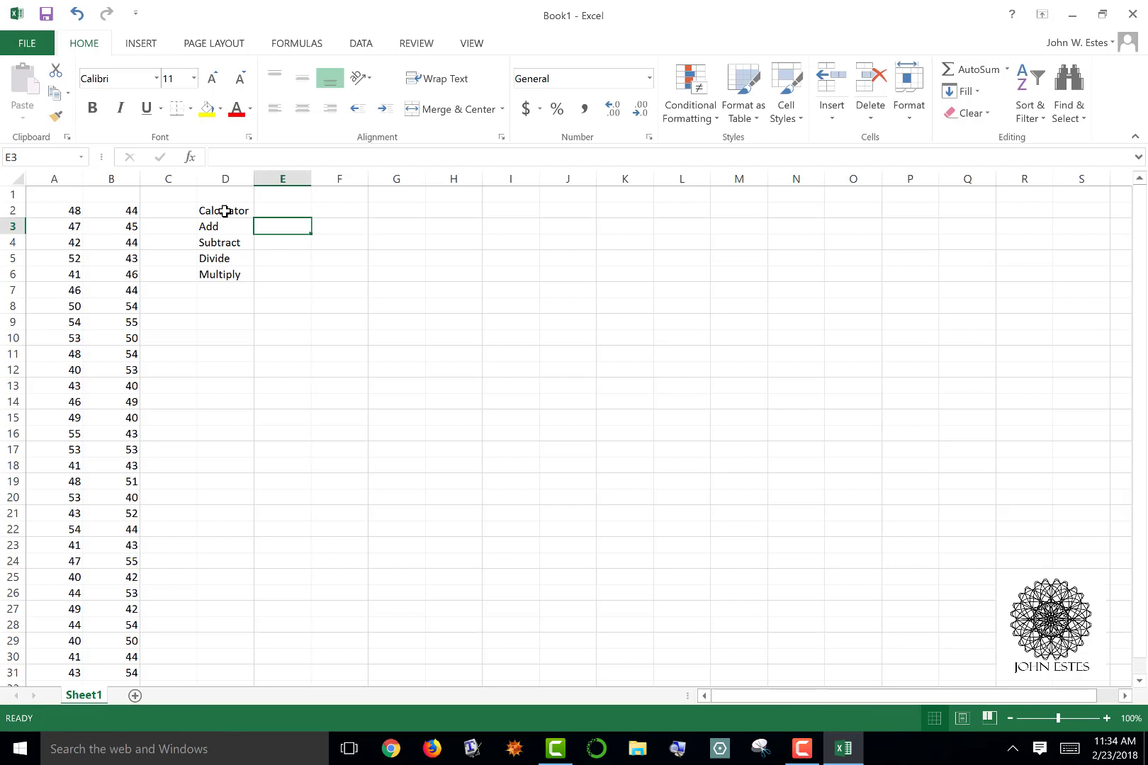
type("=")
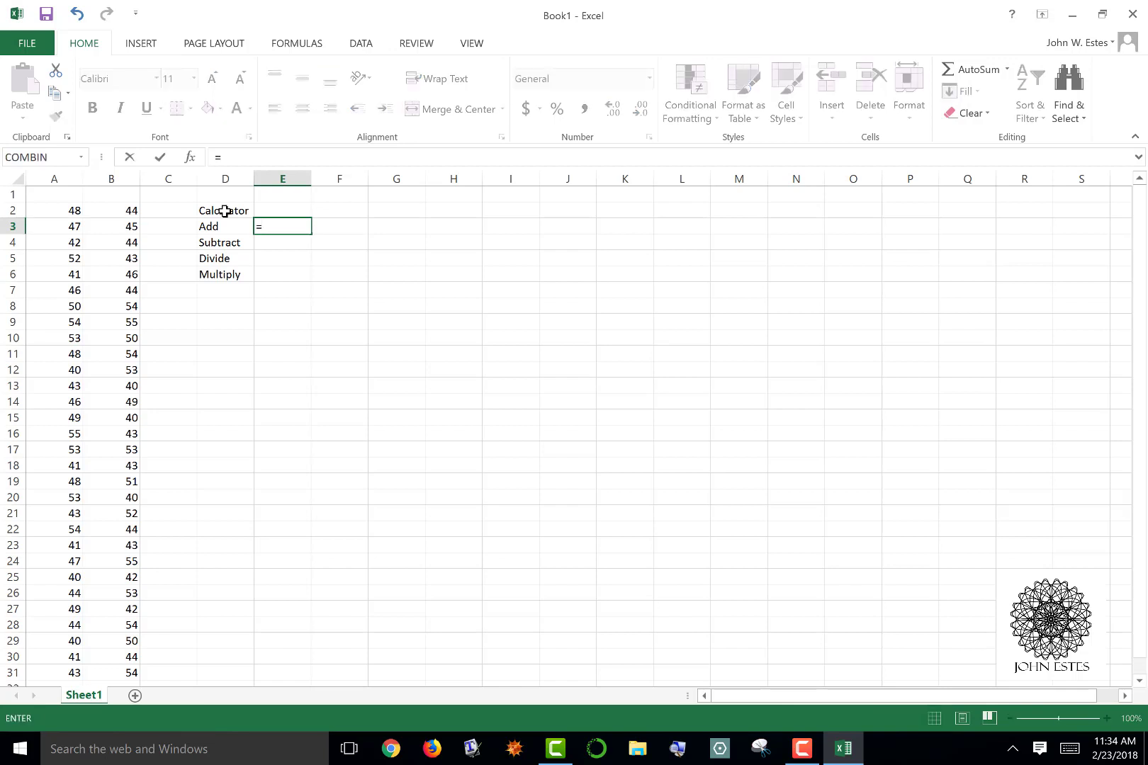
type("B6")
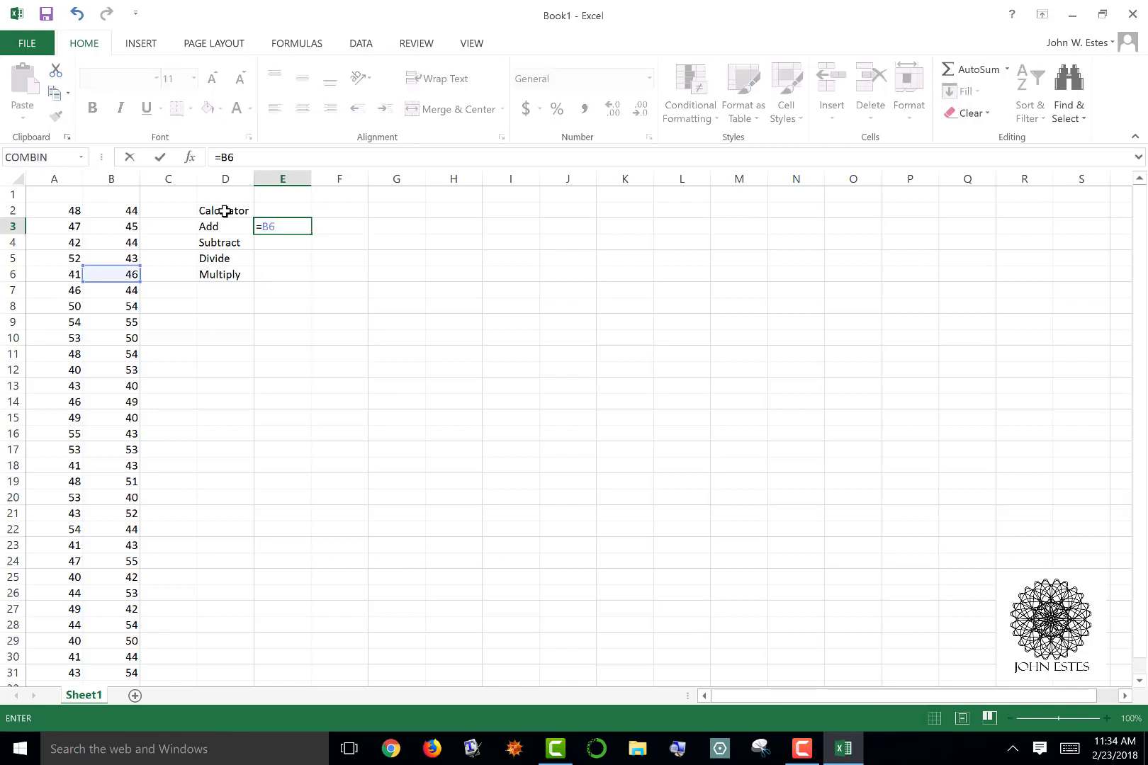
type("+B11")
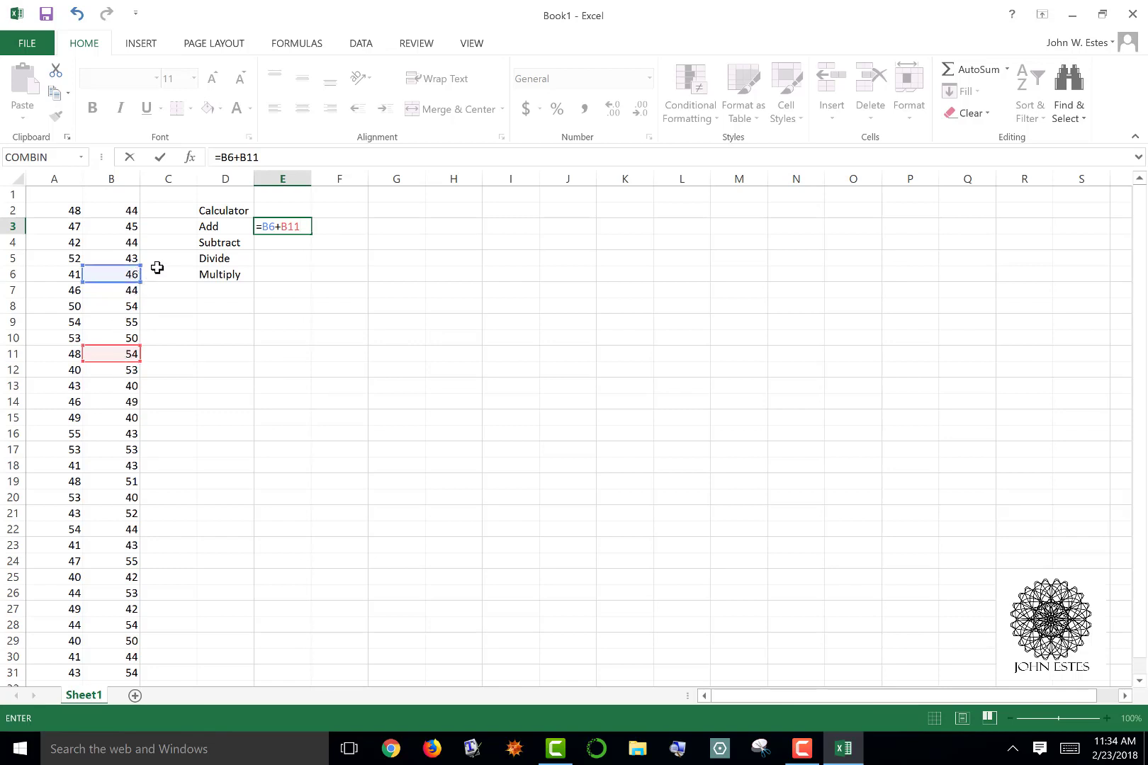
key("Return")
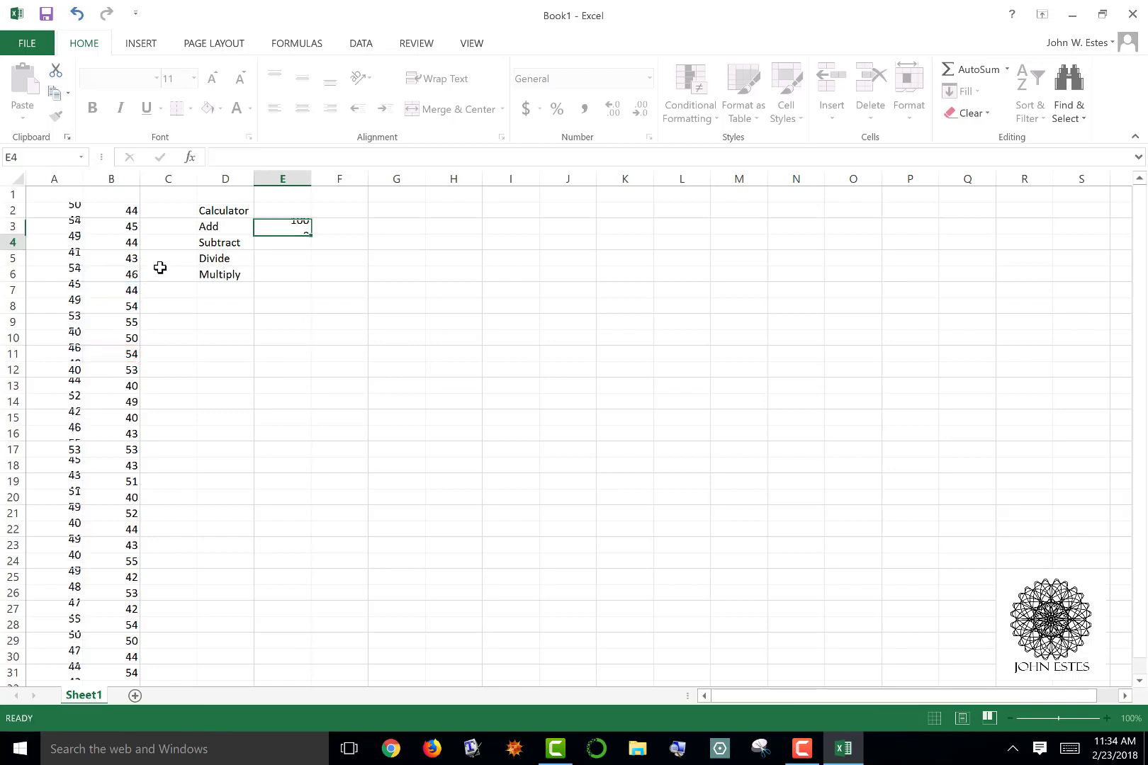
key("Up")
key("Down")
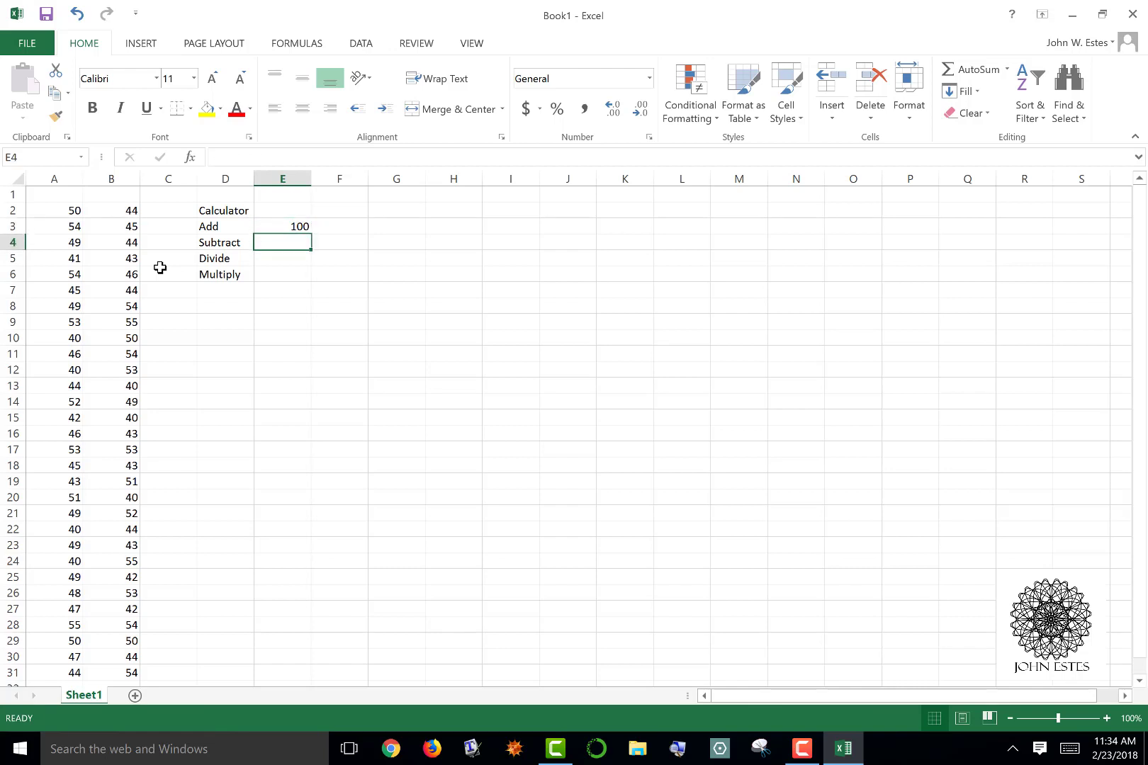
Enter the formula =B6-B11 in cell E4 beside the Subtract label
type("=")
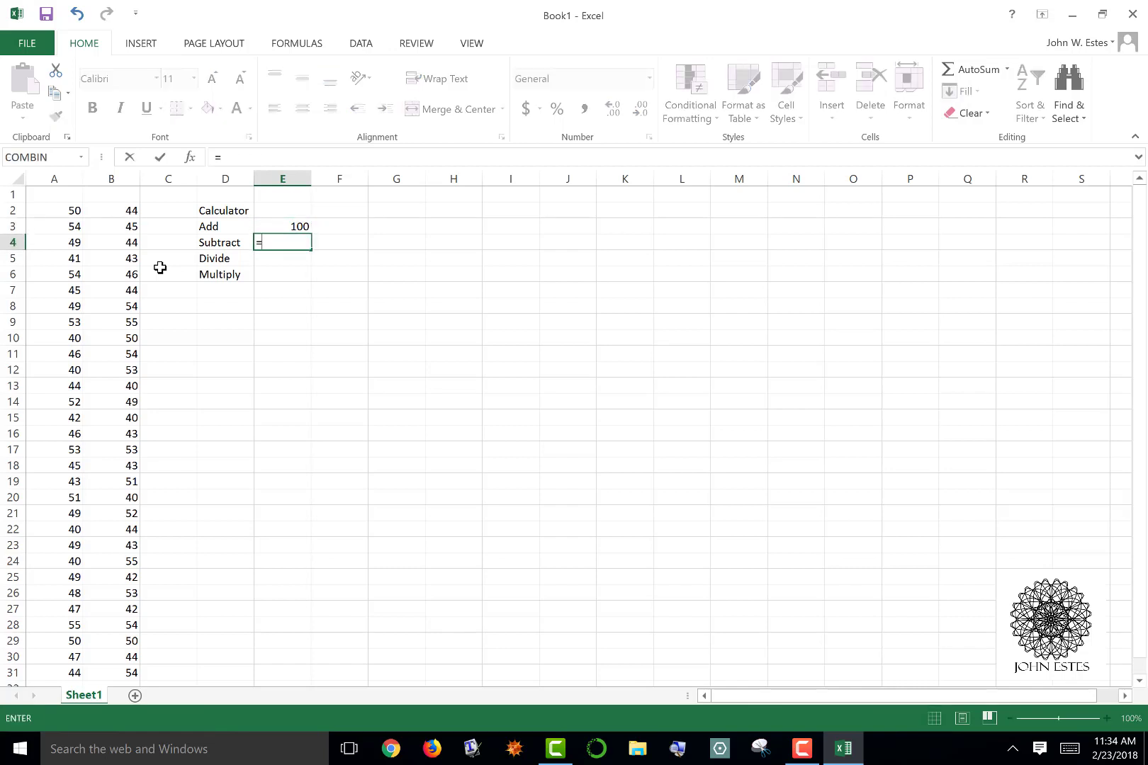
key("Left")
key("Left")
key("Left")
key("Down")
key("Down")
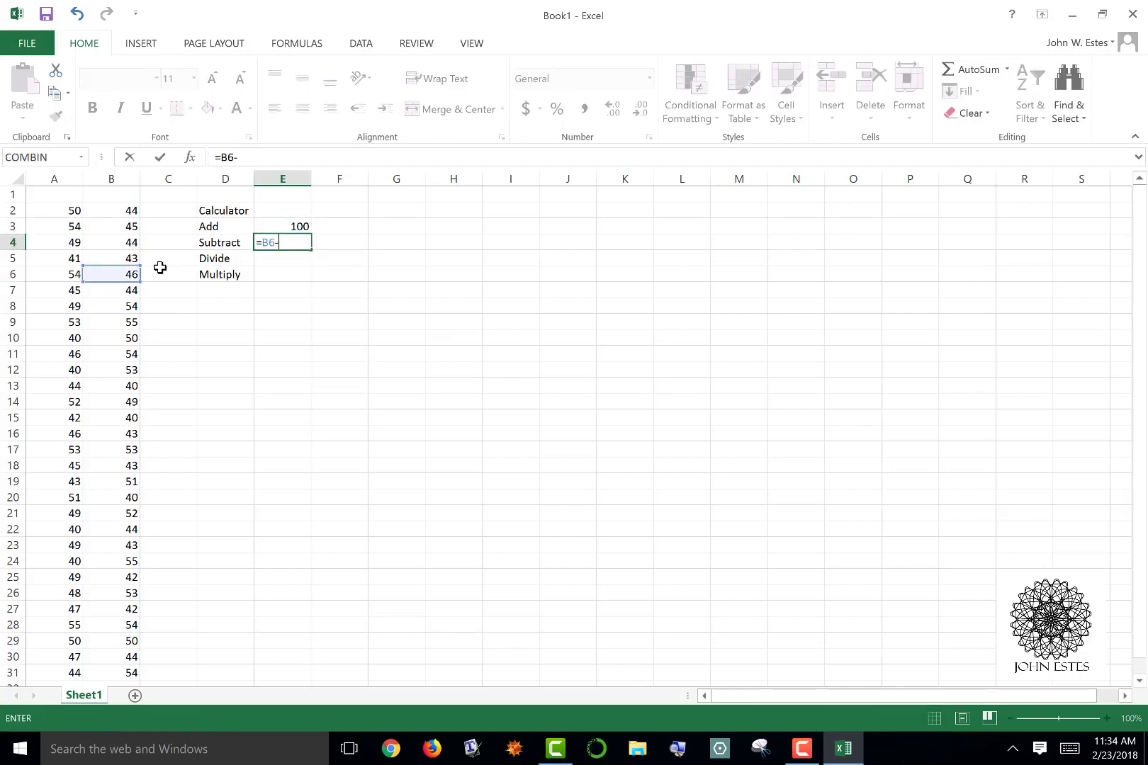
type("-")
key("Left")
key("Left")
key("Left")
key("Down")
key("Down")
key("Down")
key("Down")
key("Down")
key("Down")
key("Down")
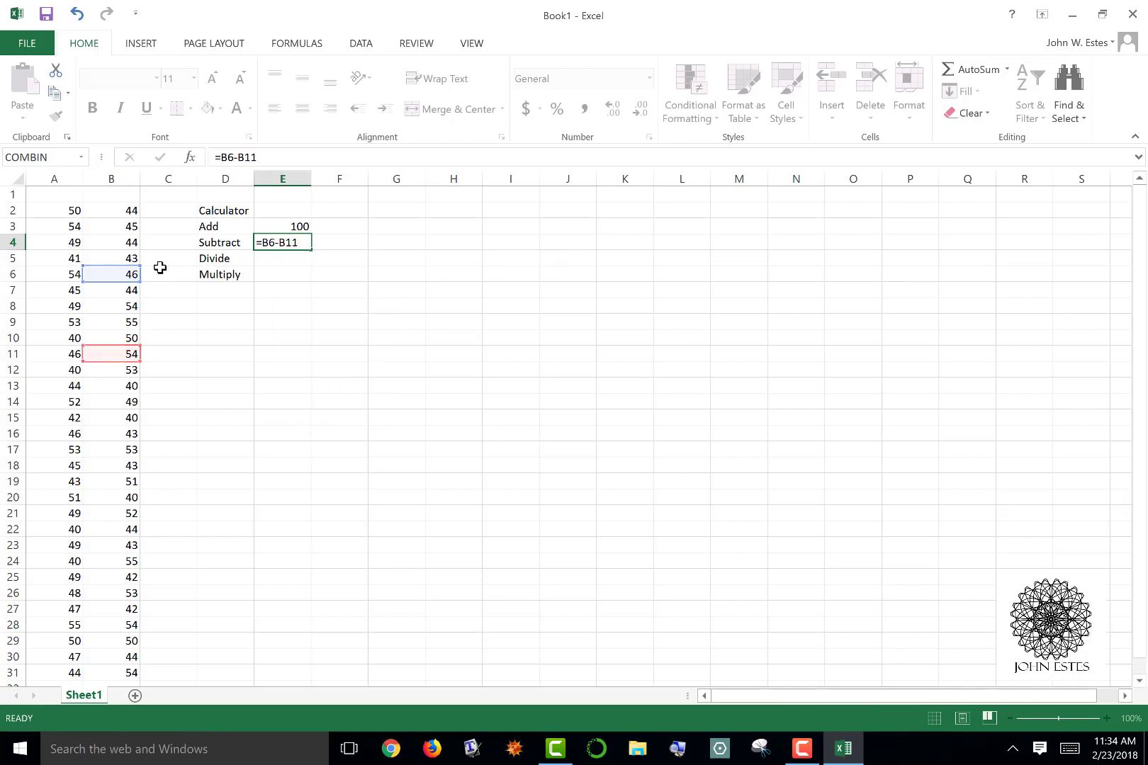
key("Return")
Enter the formula =B23/B19 in cell E5 beside the Divide label
left_click(239, 159)
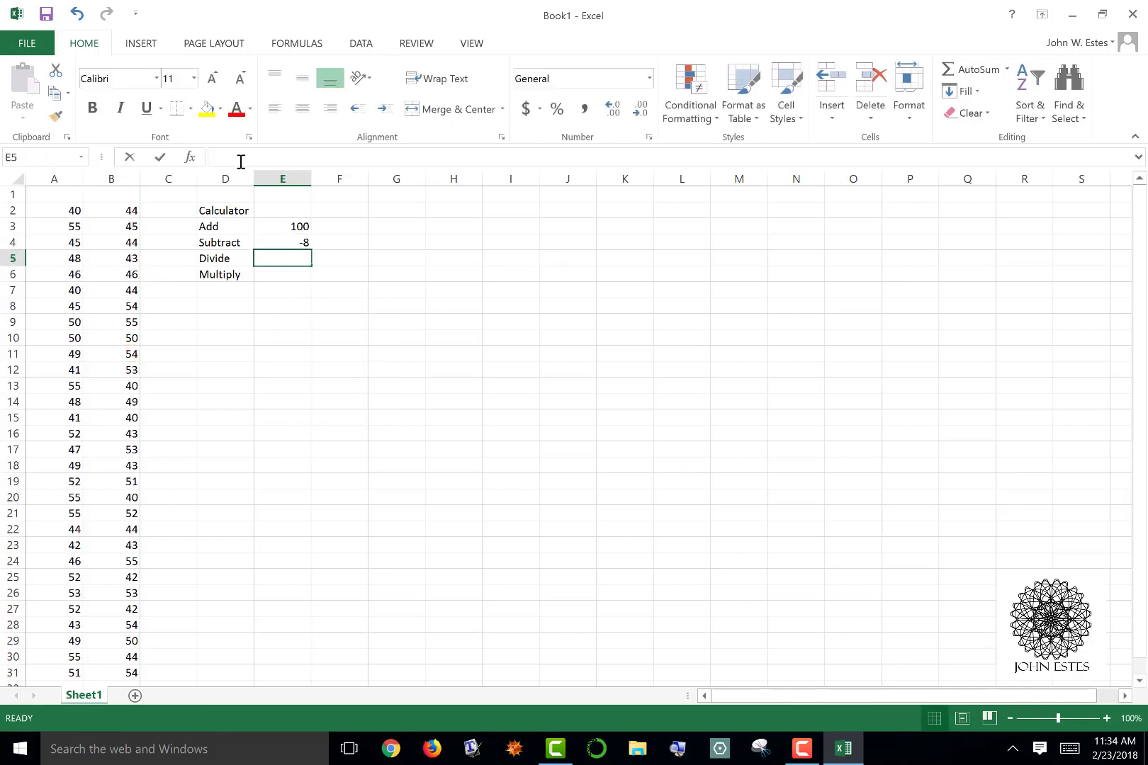
type("=")
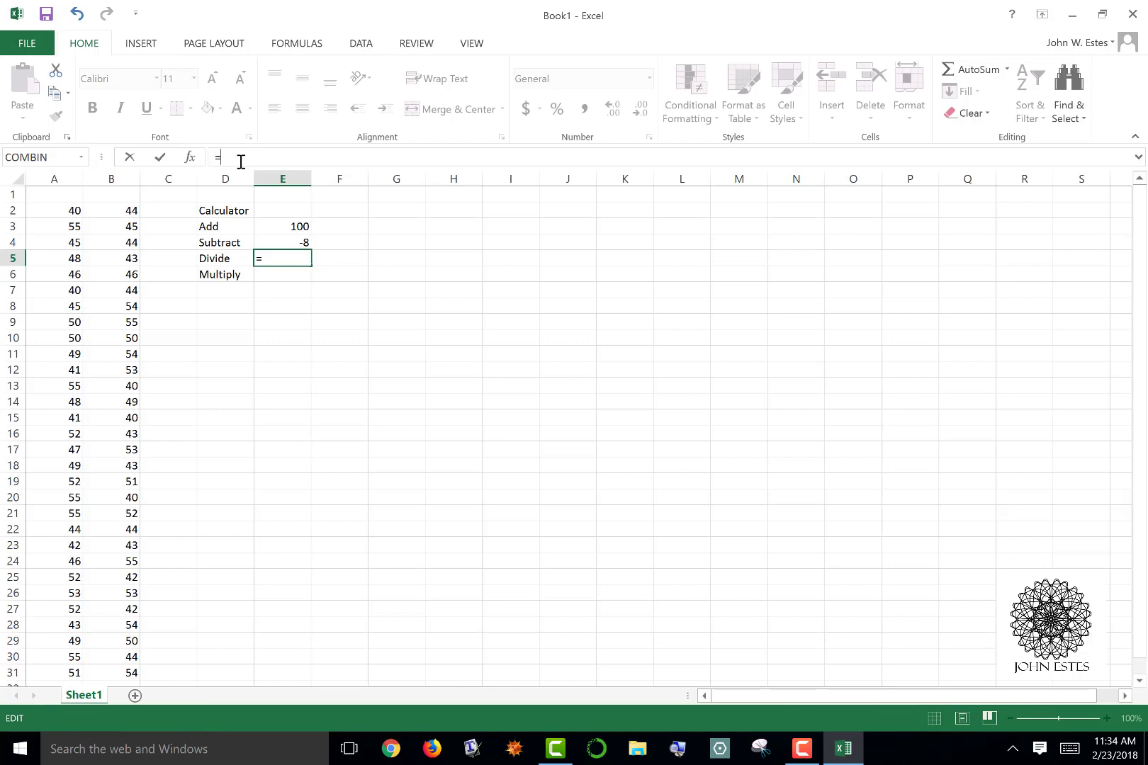
type("B23")
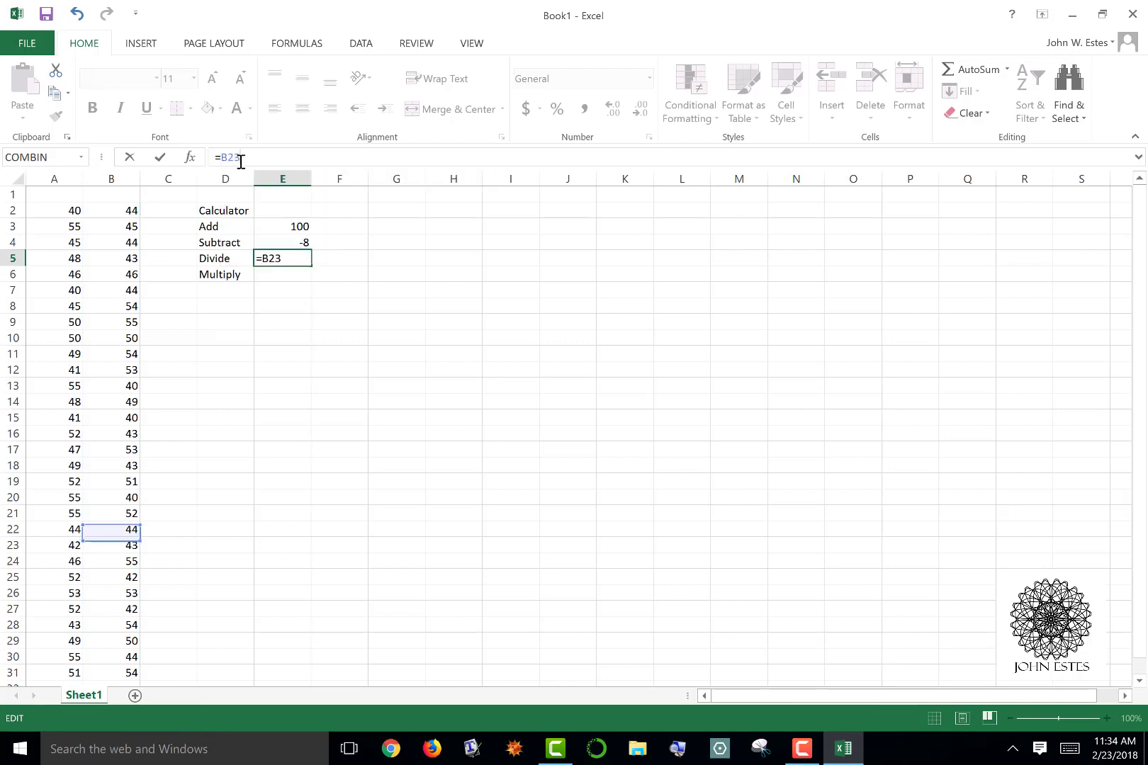
type("/")
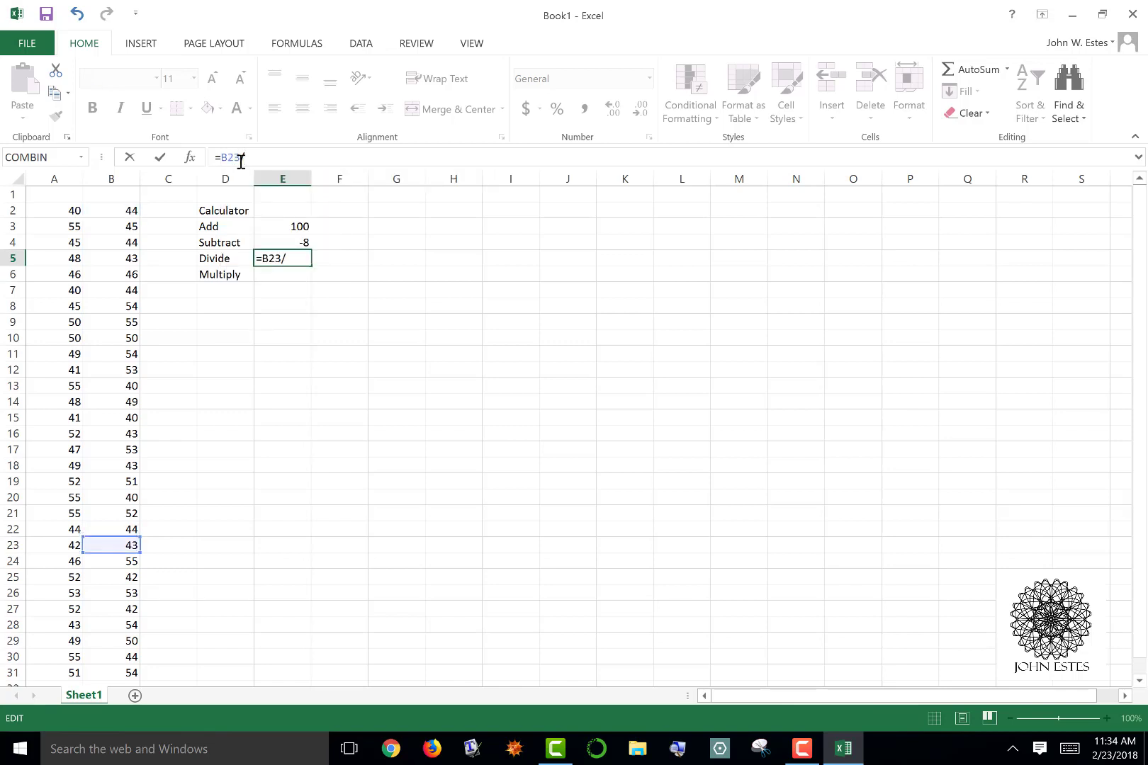
type("B19")
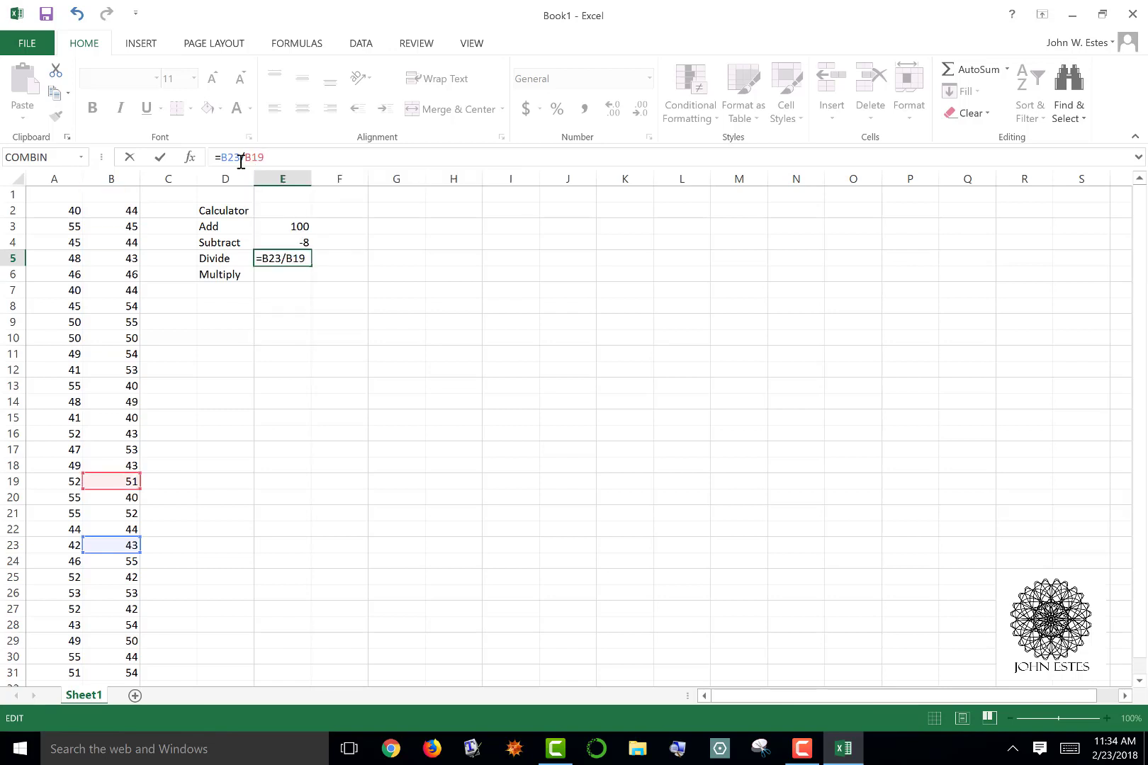
key("Return")
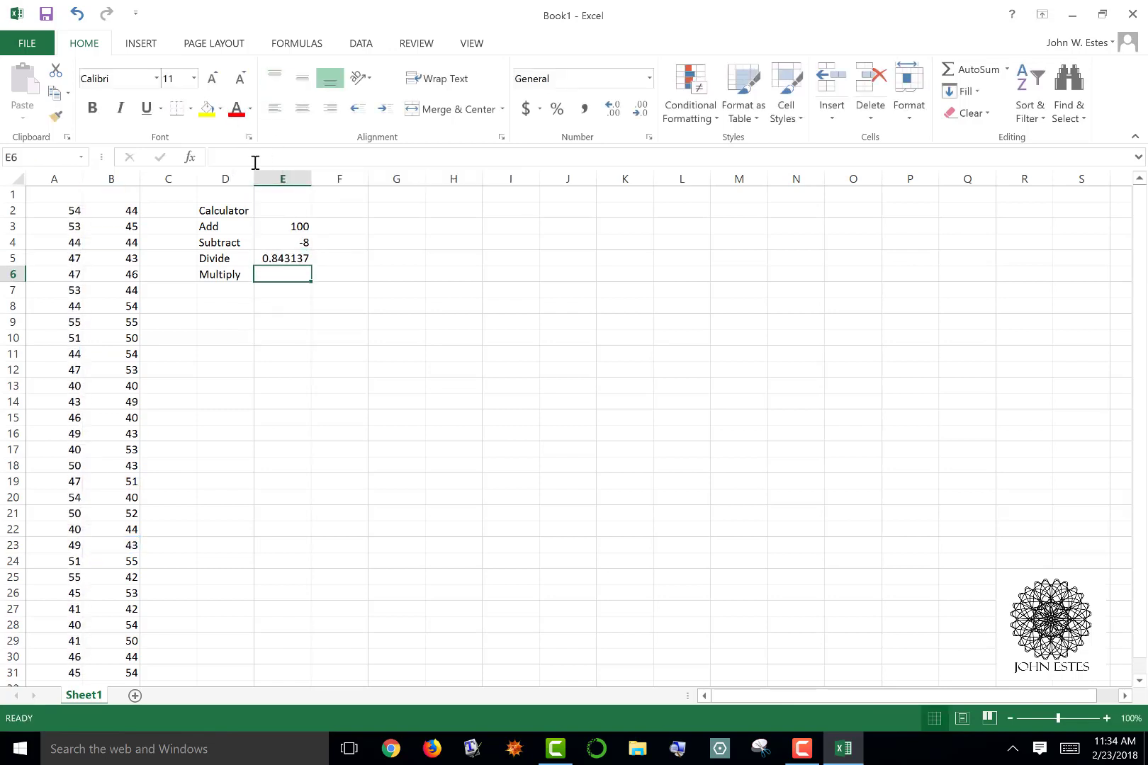
Enter a formula in cell E6 beside the Multiply label that multiplies B15 by another value from column B
type("=")
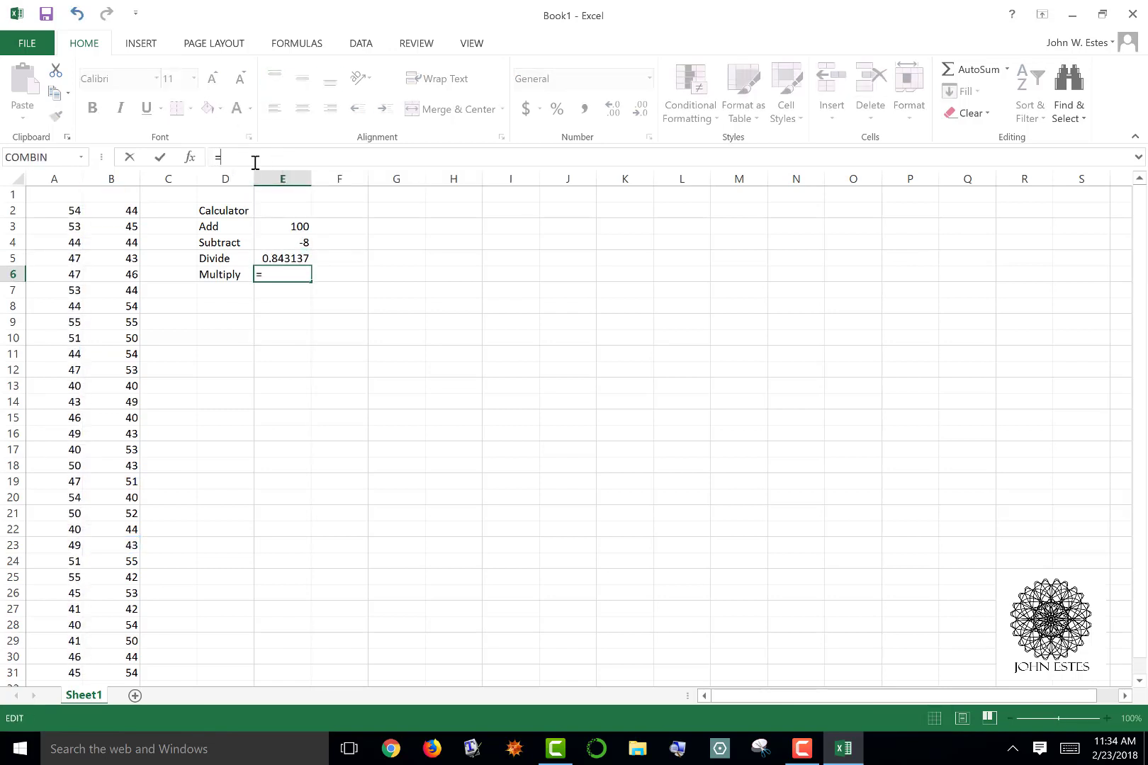
type("B15")
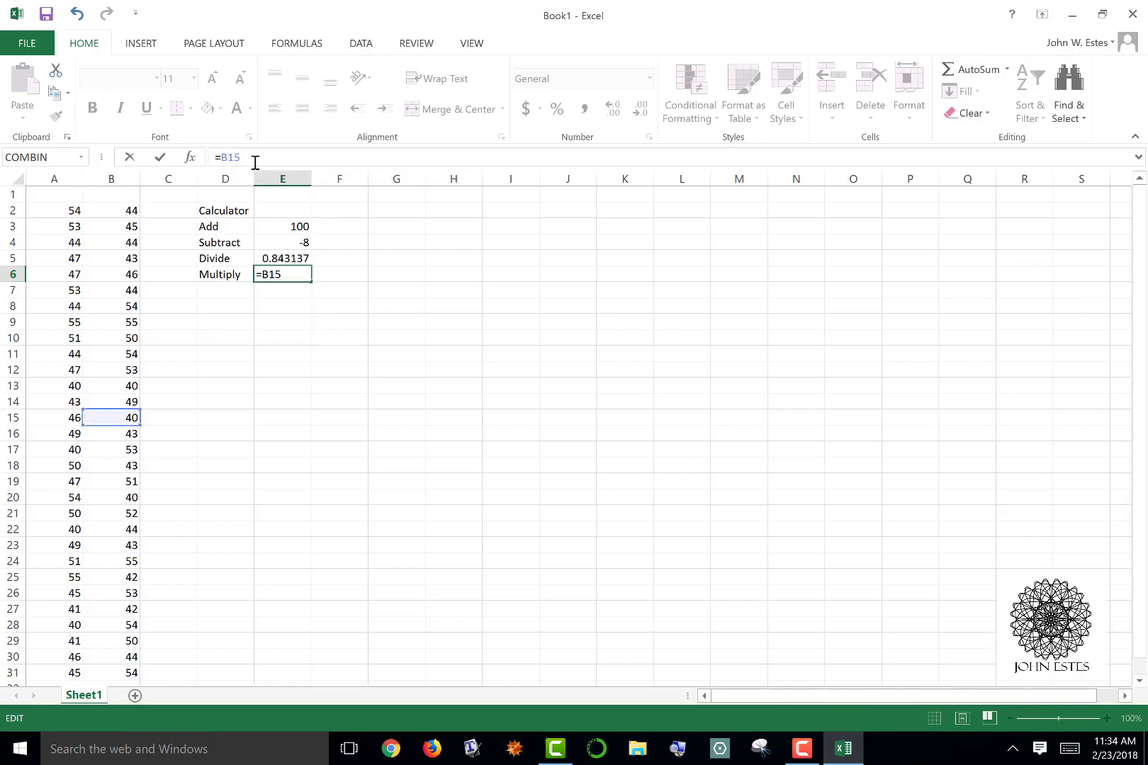
type("*B13")
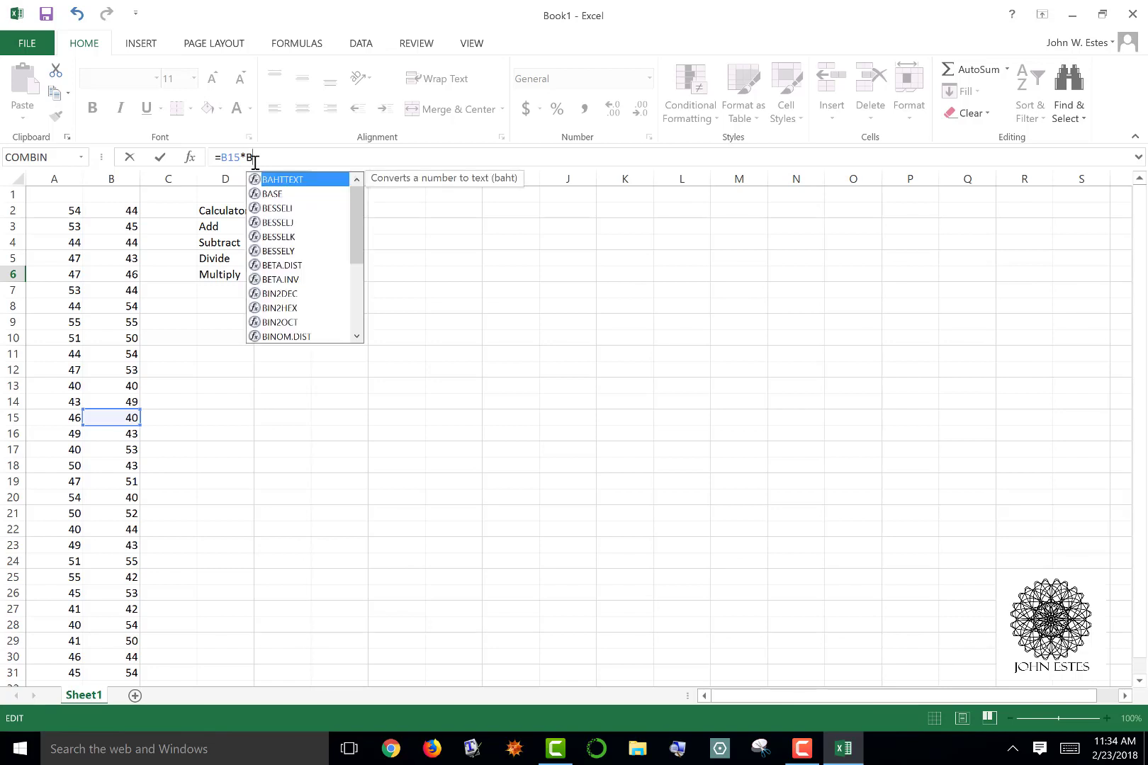
key("Return")
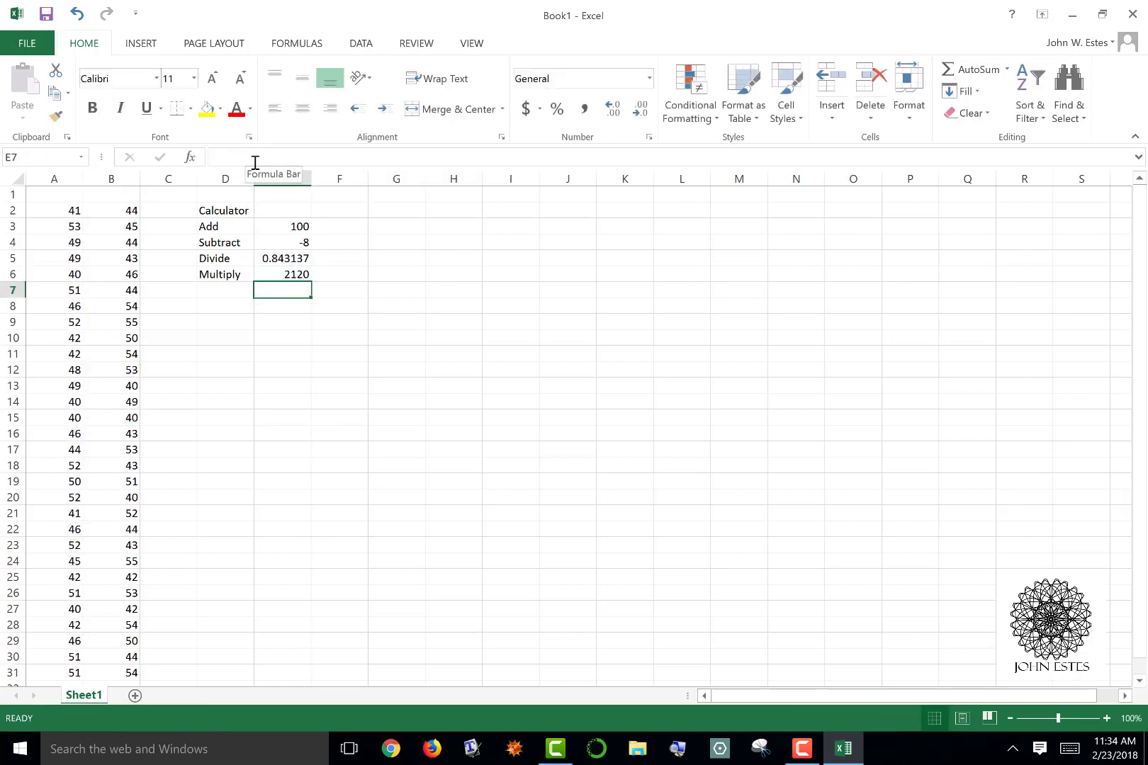
Enter the heading Descriptive Stats in cell D8, leaving one empty row below the Multiply label
key("Down")
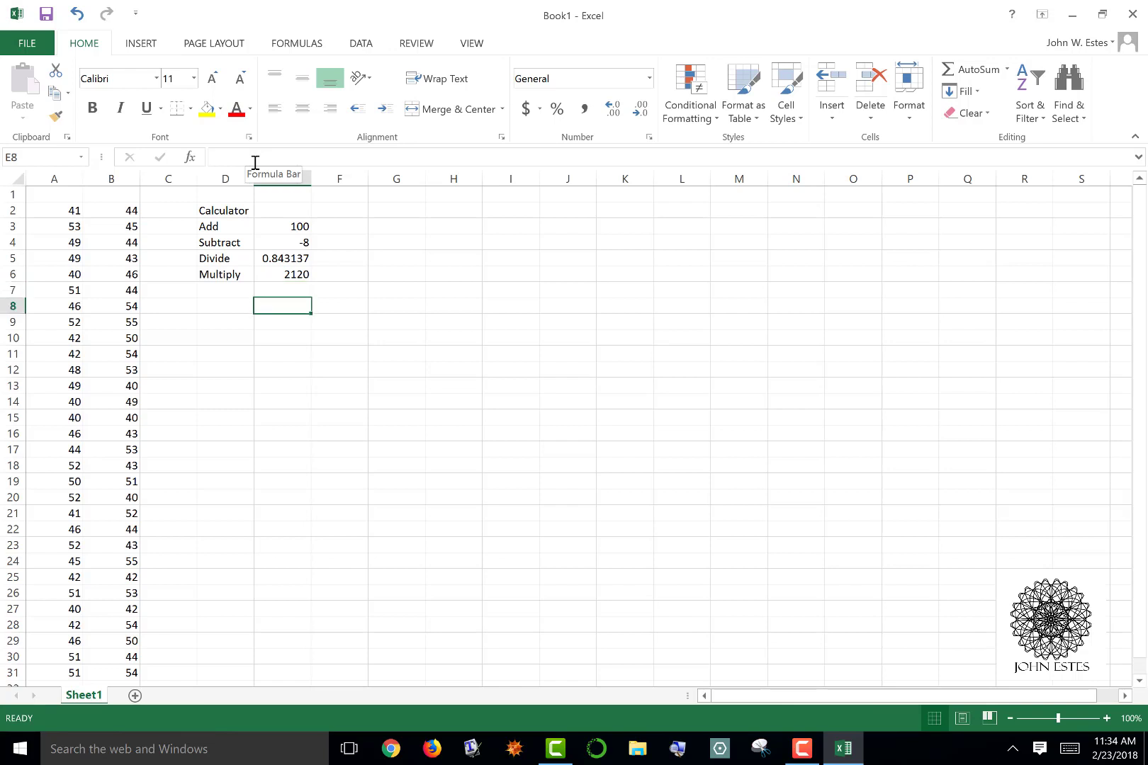
key("Left")
type("Desc")
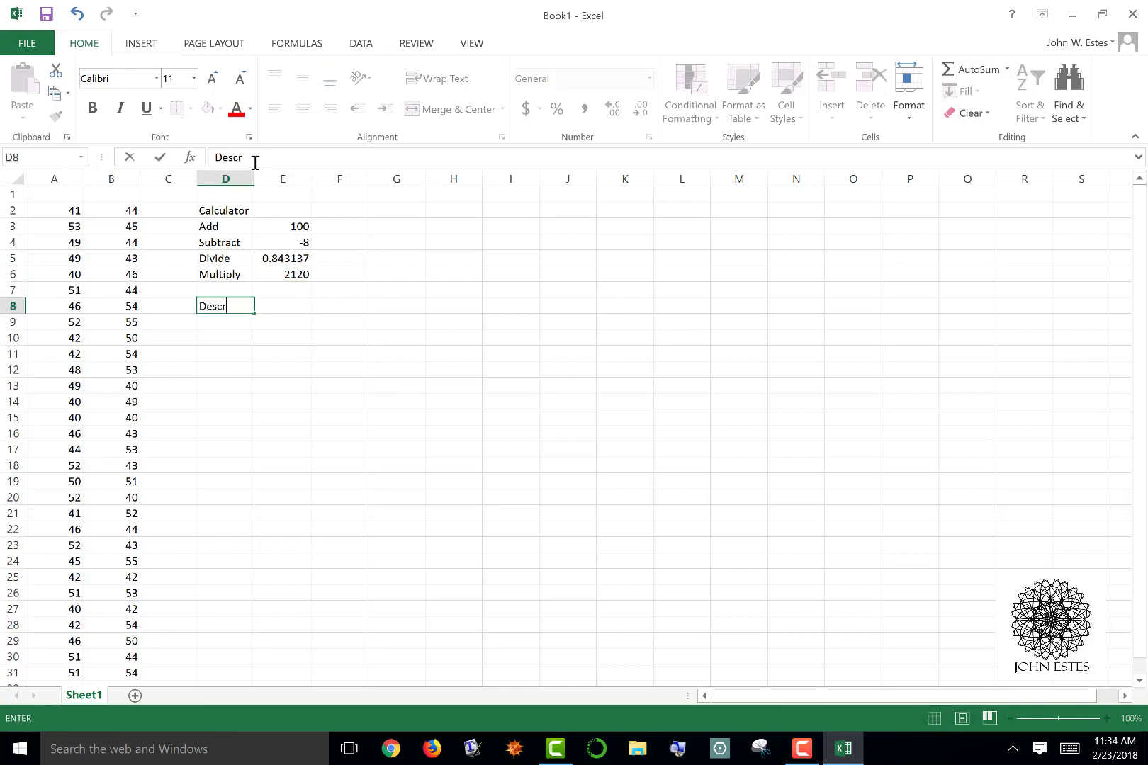
type("riptive States")
key("BackSpace")
key("BackSpace")
key("BackSpace")
type("ates")
key("Return")
key("Up")
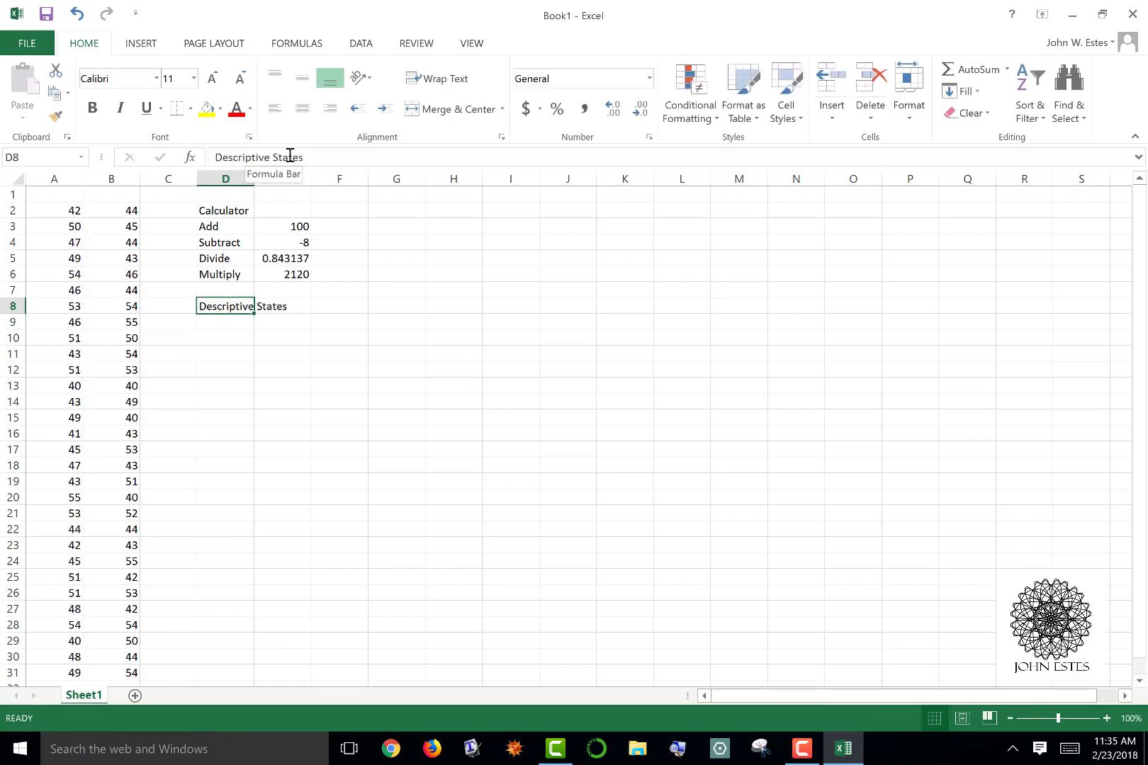
left_click(290, 154)
key("Delete")
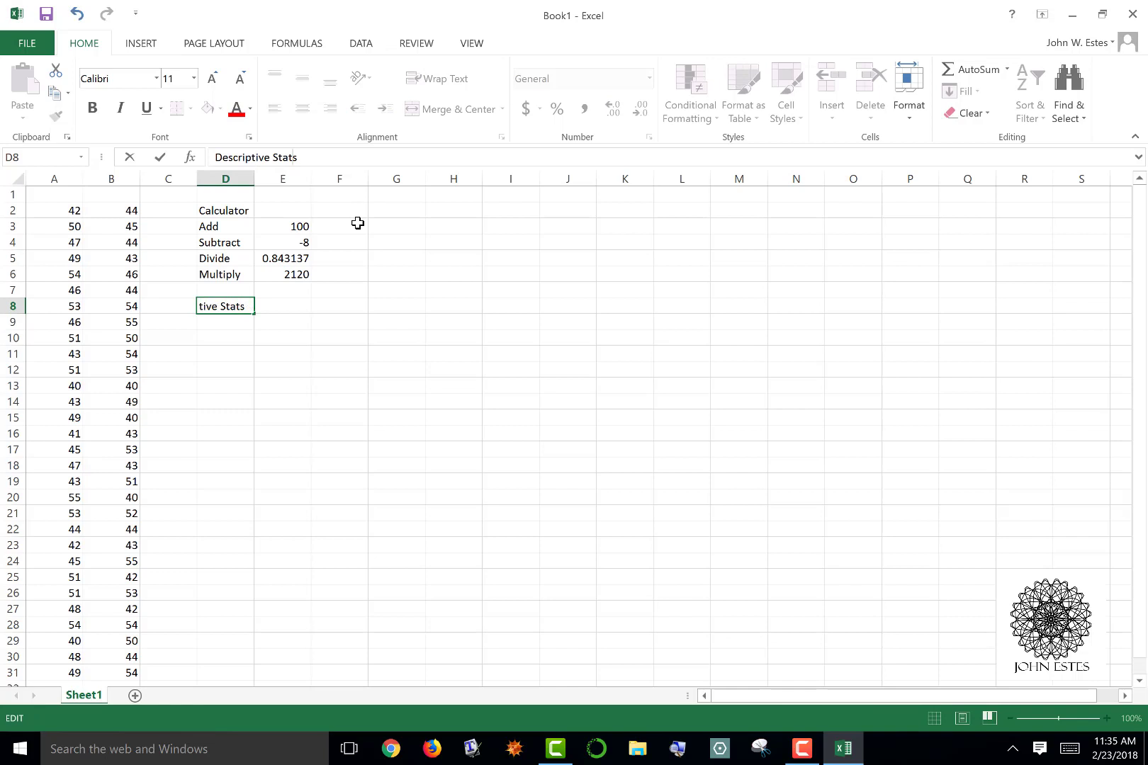
key("Return")
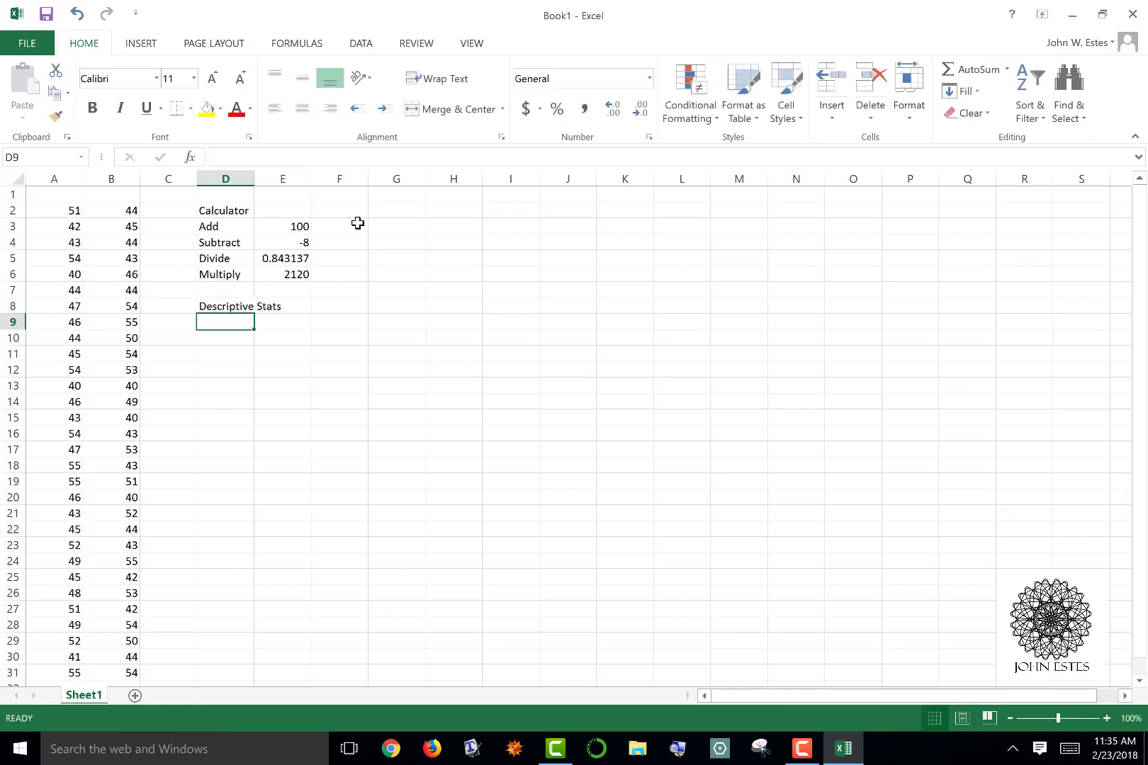
Enter the labels Sum, Mean, Standard Deviation, Mode and Count down cells D9 to D13
type("M")
key("BackSpace")
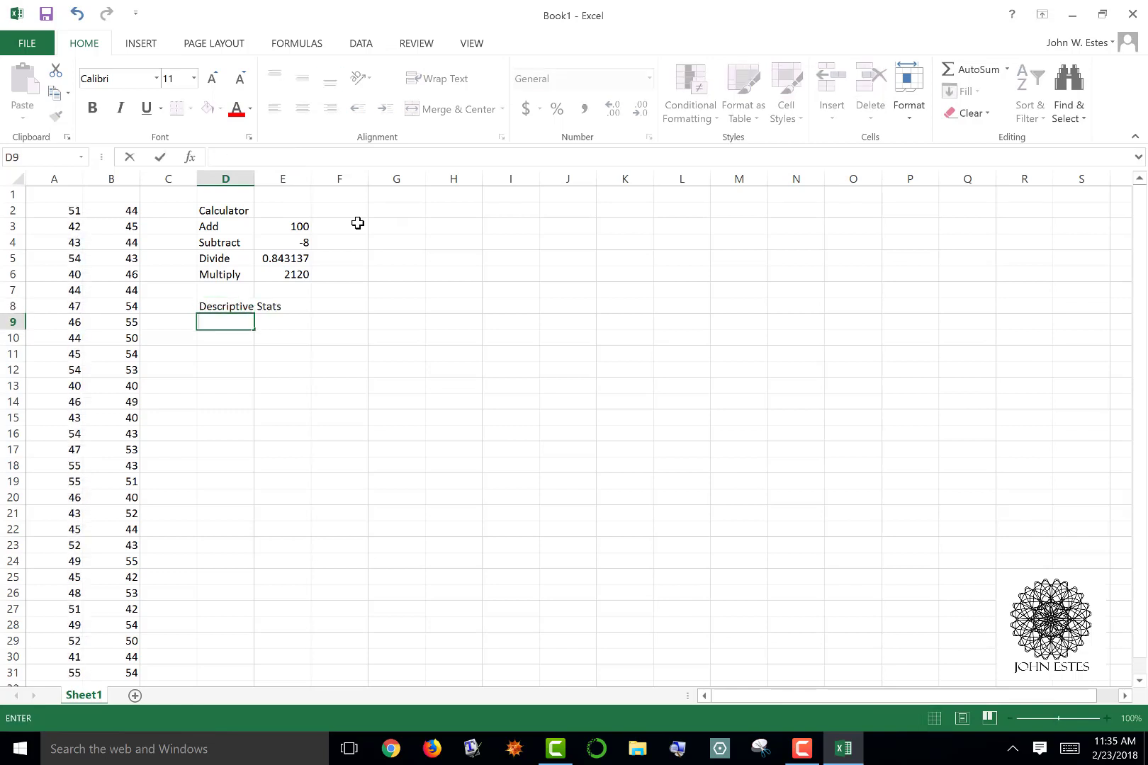
type("Sum")
key("Return")
type("Mean")
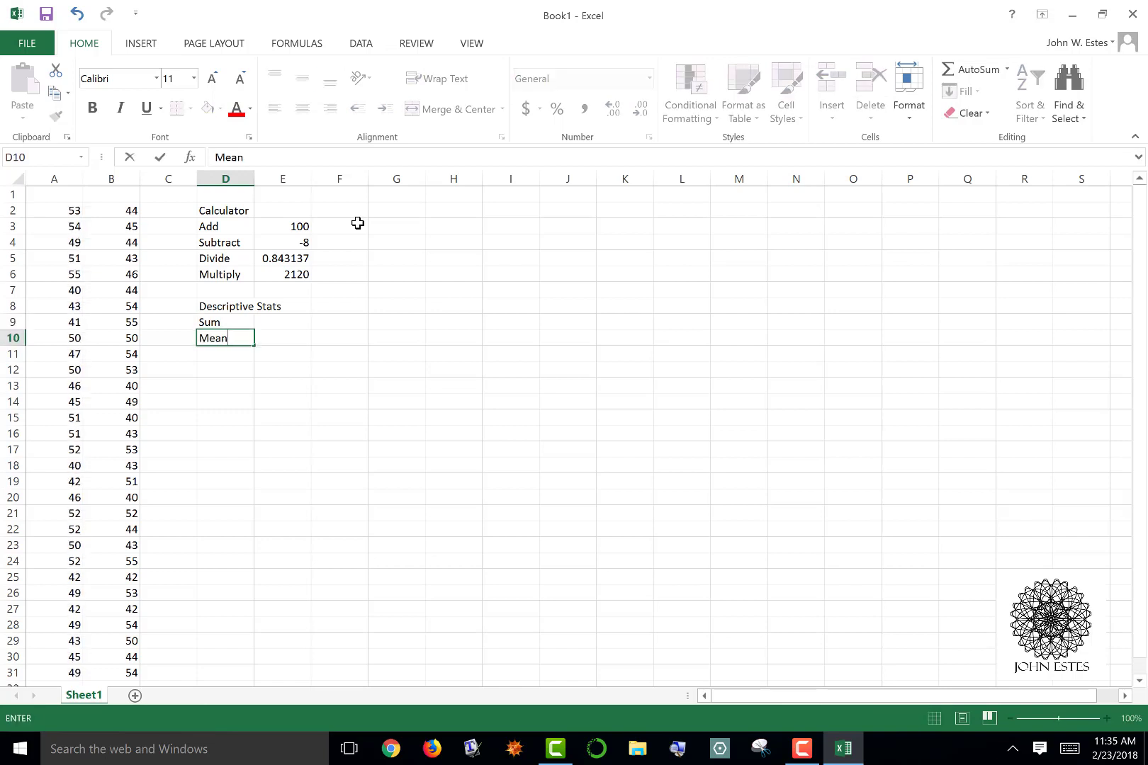
key("Return")
type("Stand")
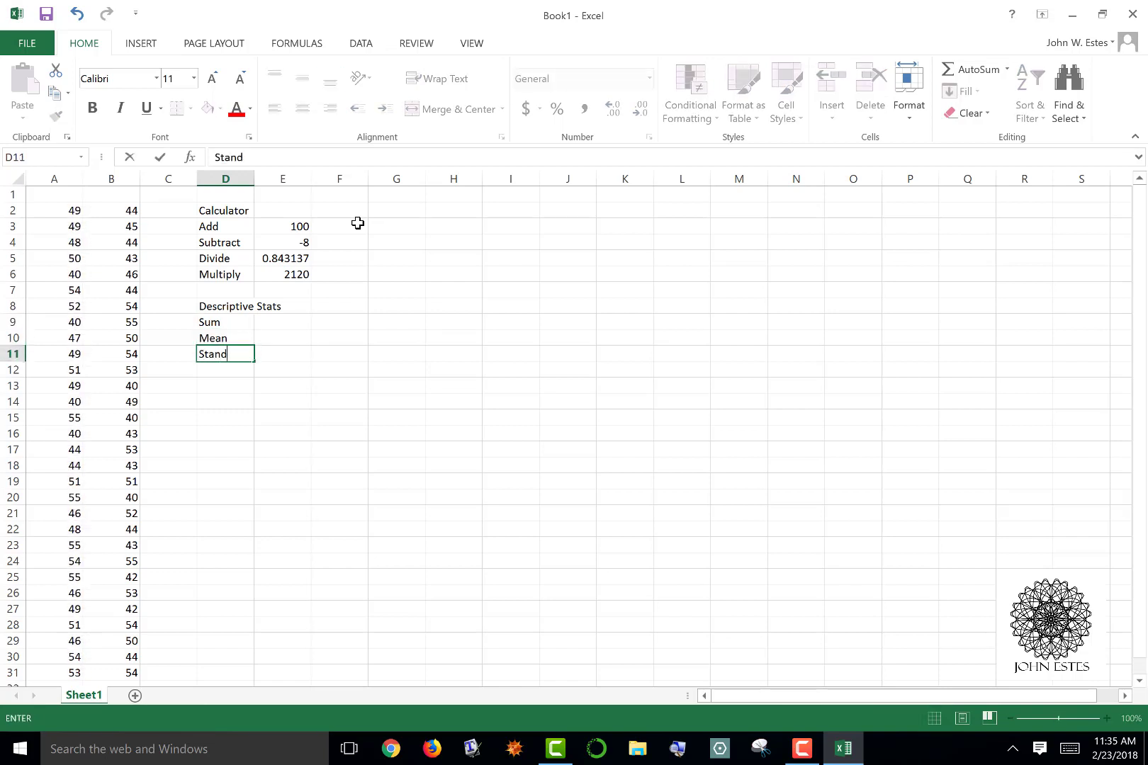
type("ard Deviation")
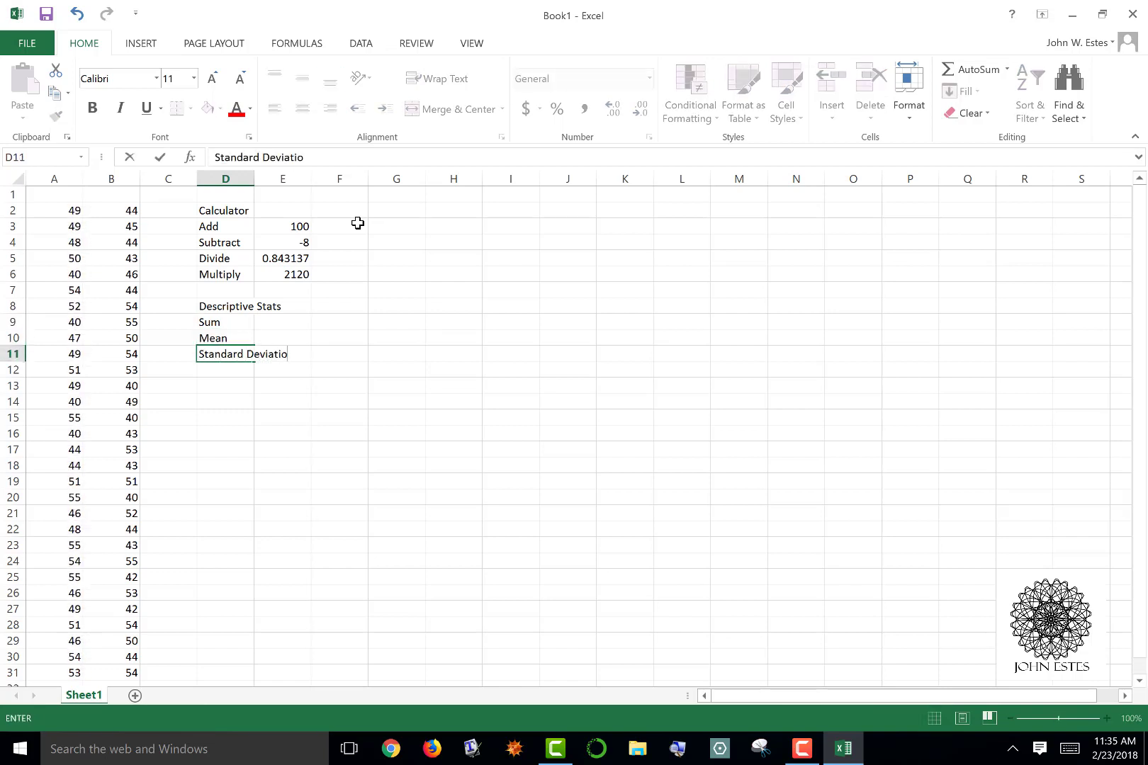
key("Return")
type("Mode")
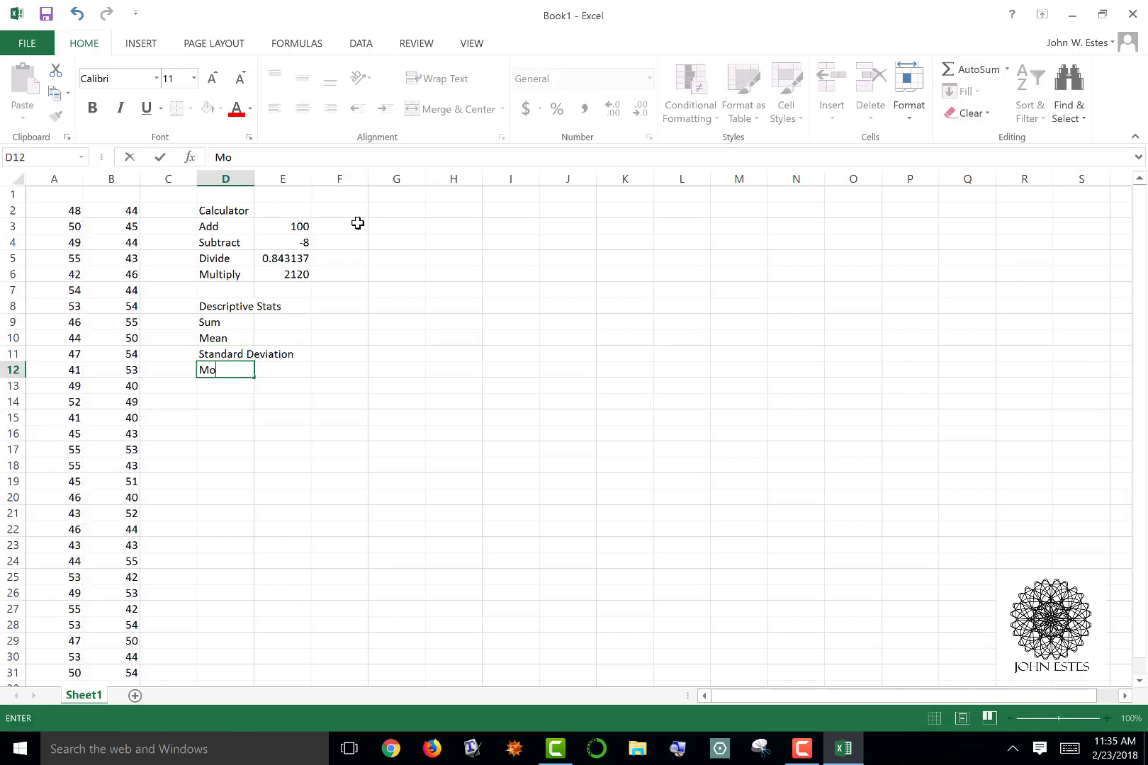
key("Return")
type("Count")
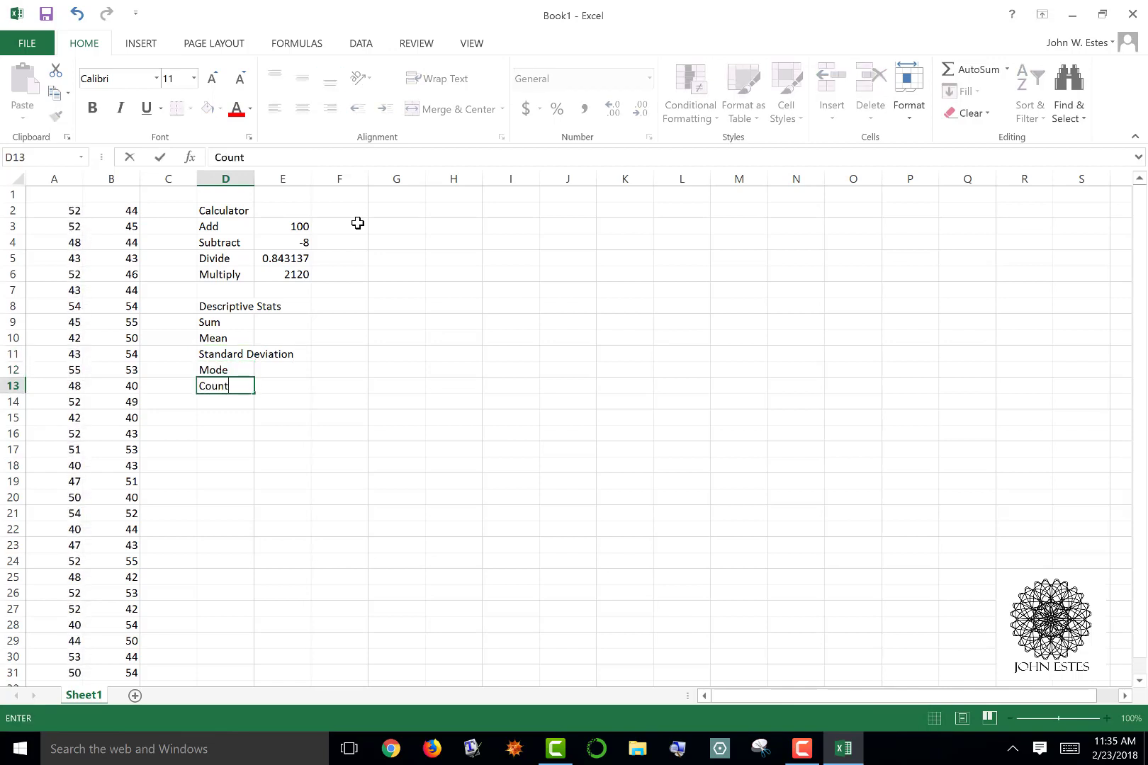
key("Return")
key("Up")
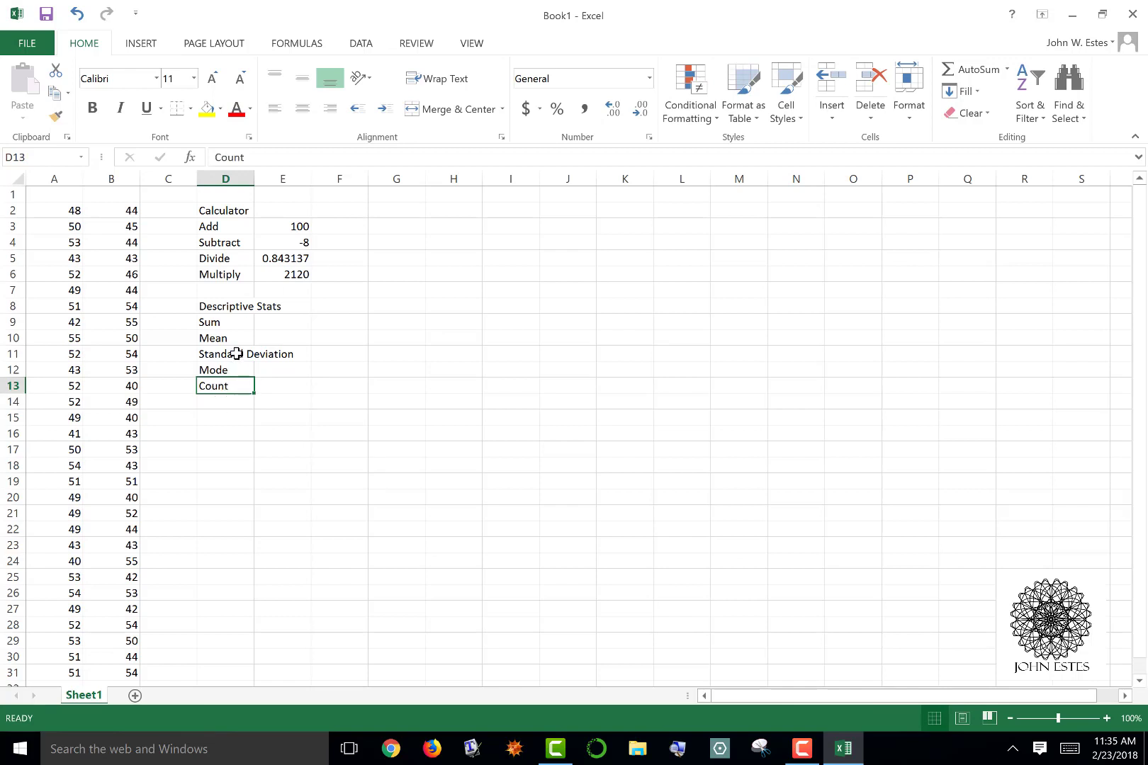
Enter the test formula =6+4 in cell E8 beside the Descriptive Stats heading, and select the heading cell again
left_click(236, 305)
left_click(217, 350)
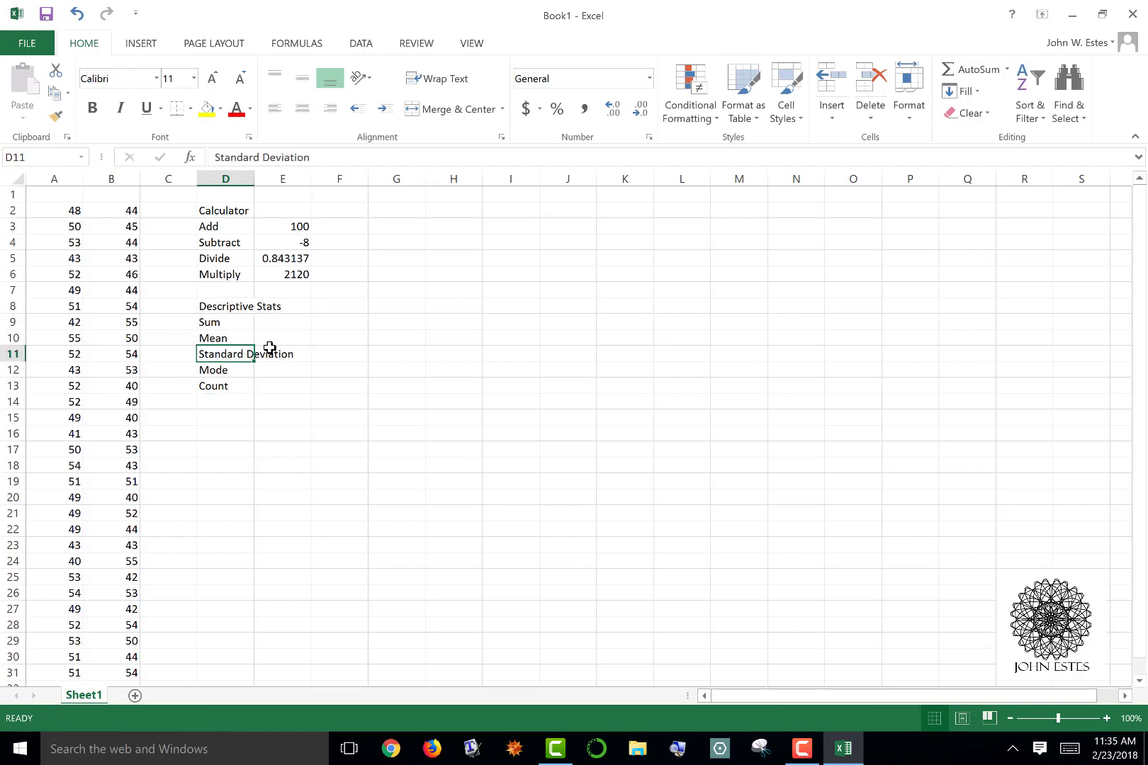
left_click(295, 304)
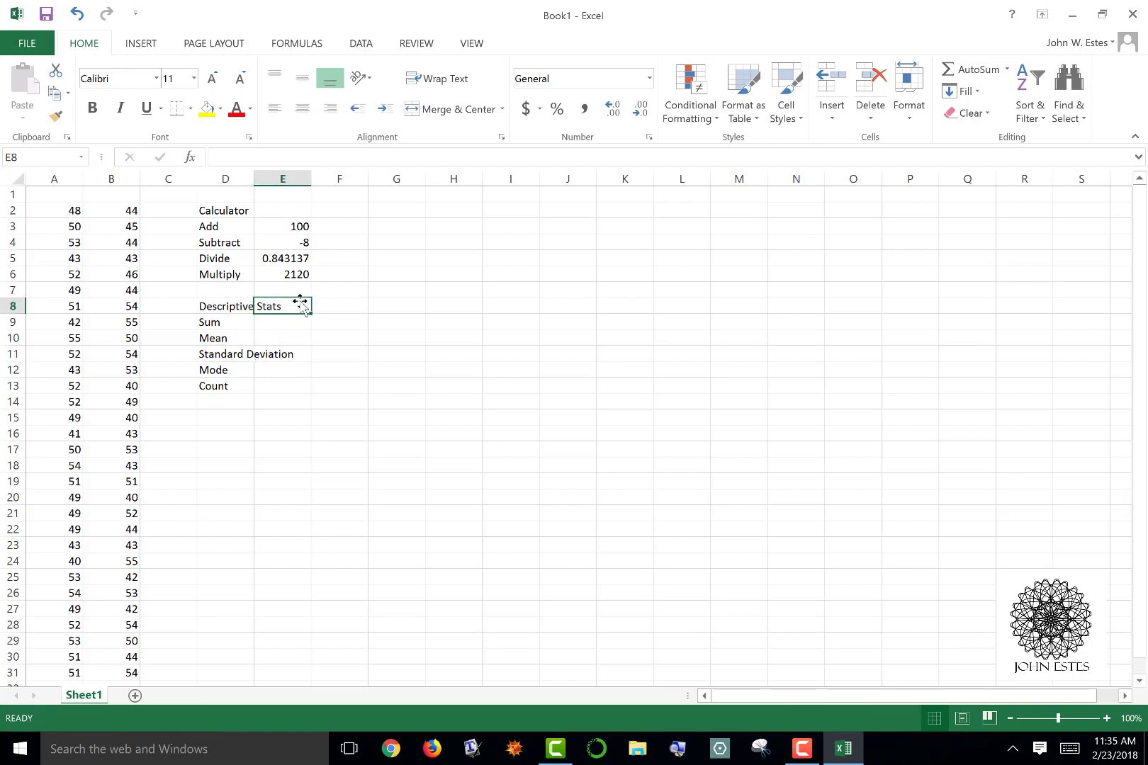
type("=6+4")
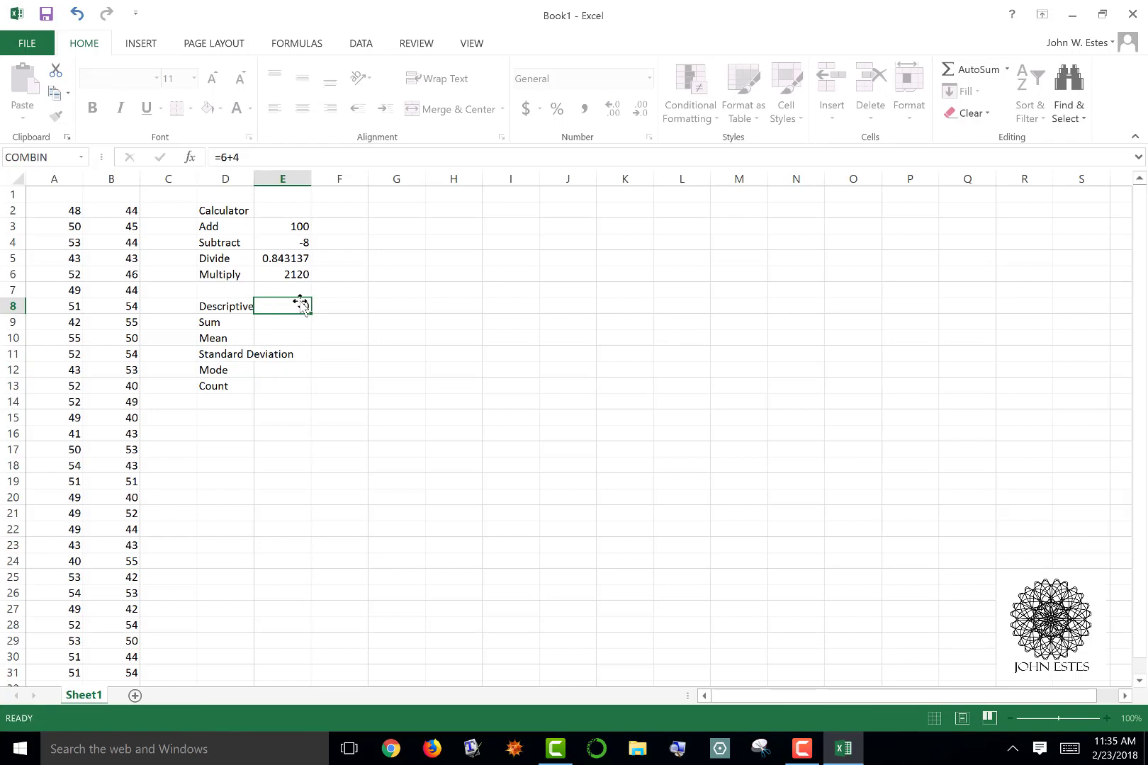
key("Return")
key("Up")
key("Left")
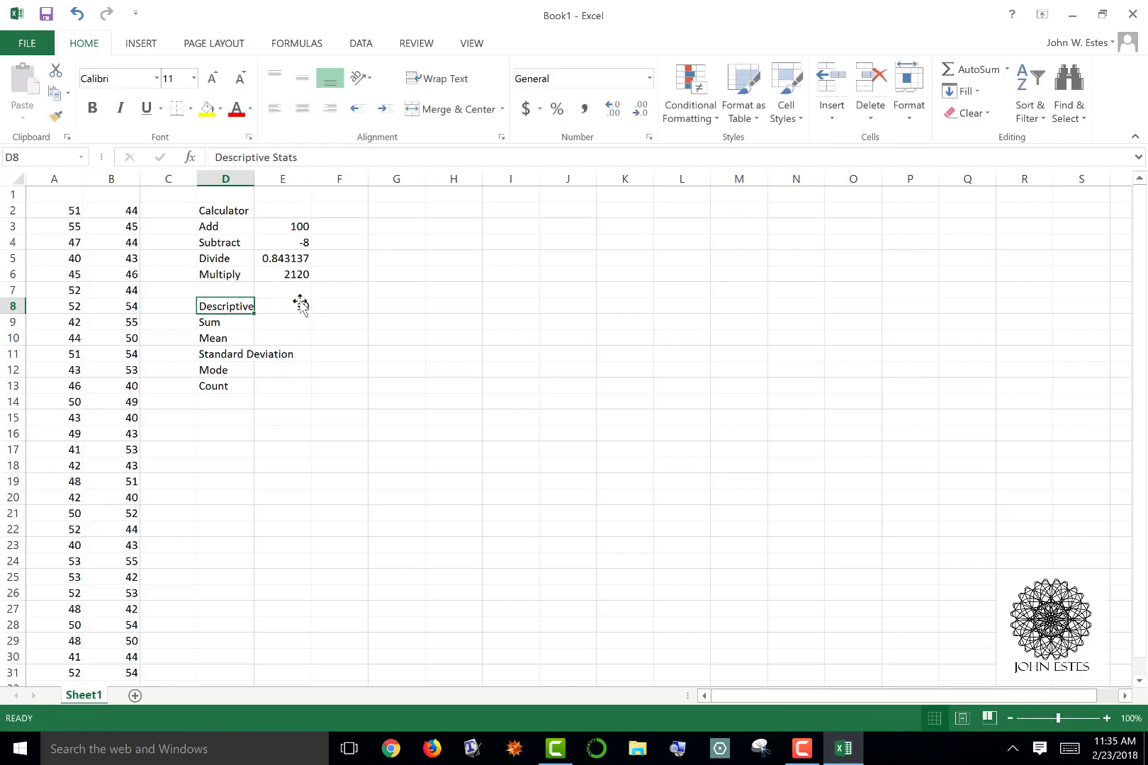
Auto-fit column D to its longest label and clear the test formula from cell E8
double_click(252, 182)
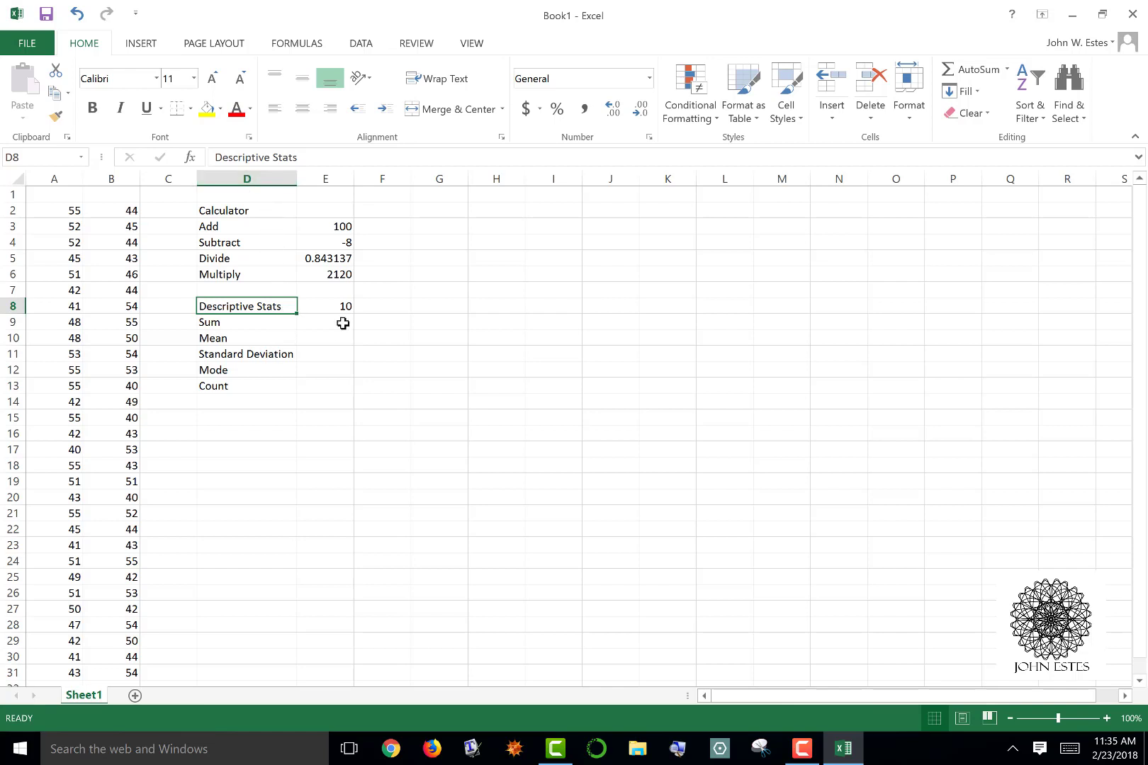
left_click(325, 305)
key("Delete")
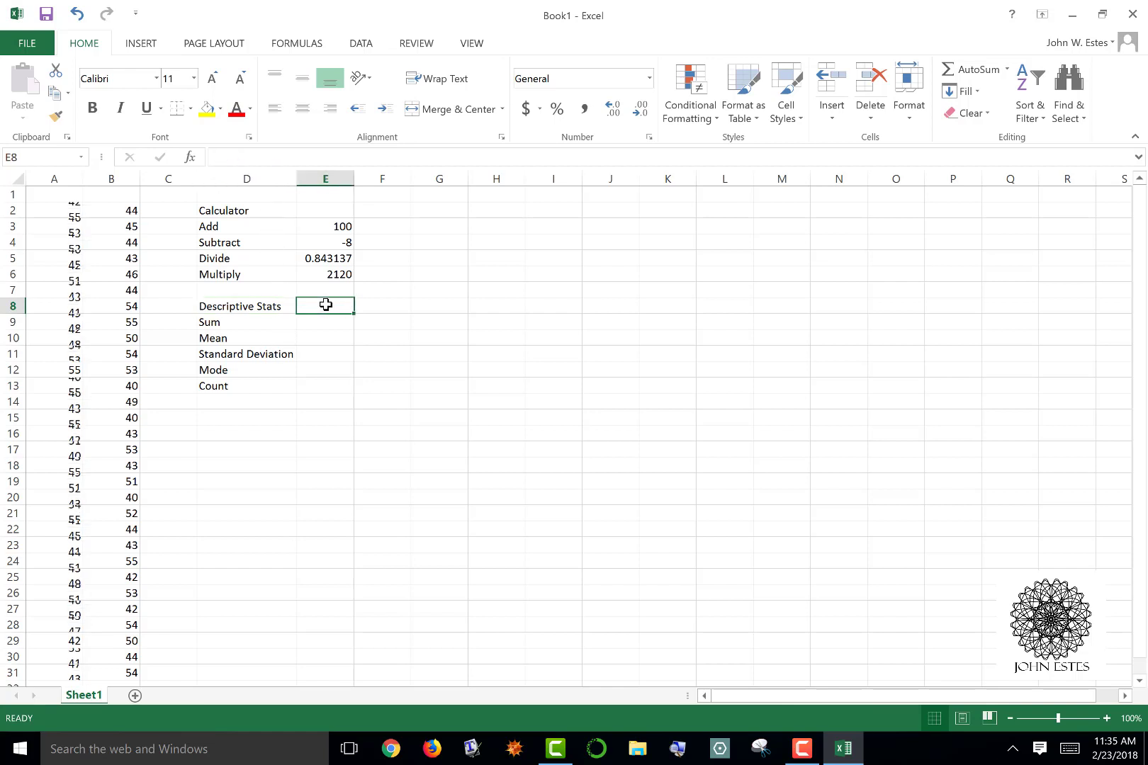
key("Return")
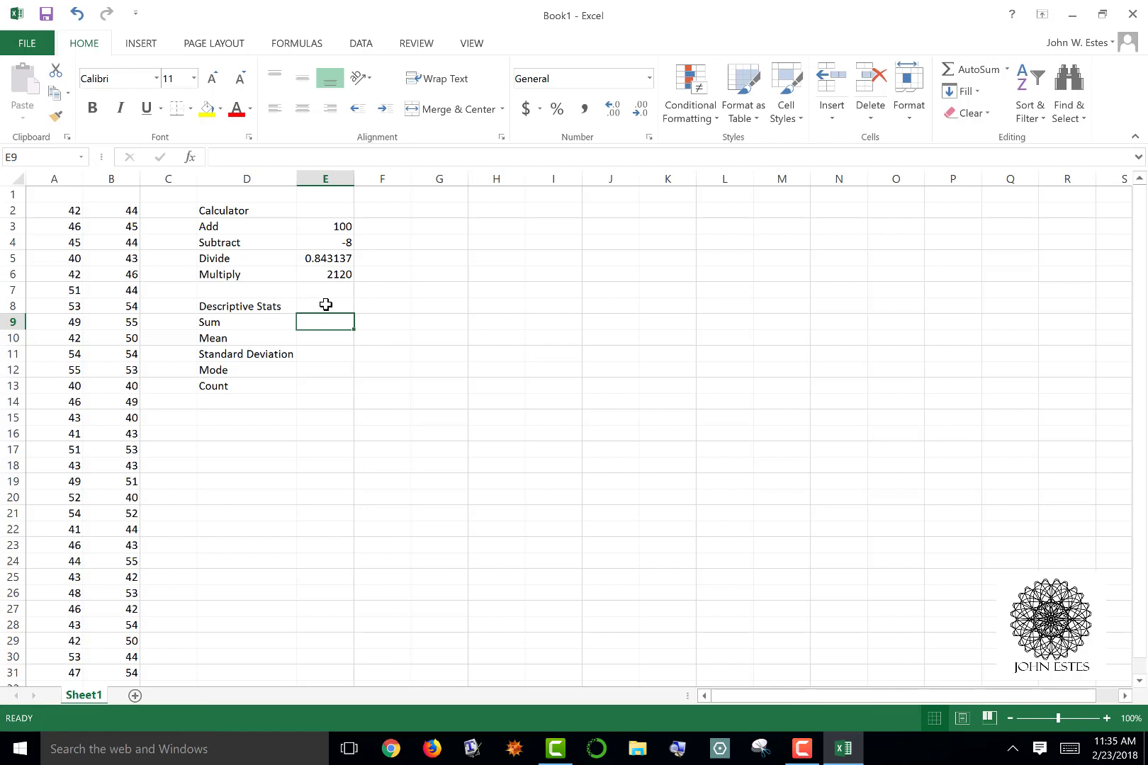
Enter the formula =SUM(B2:B31) in cell E9 beside the Sum label
type("=SUM")
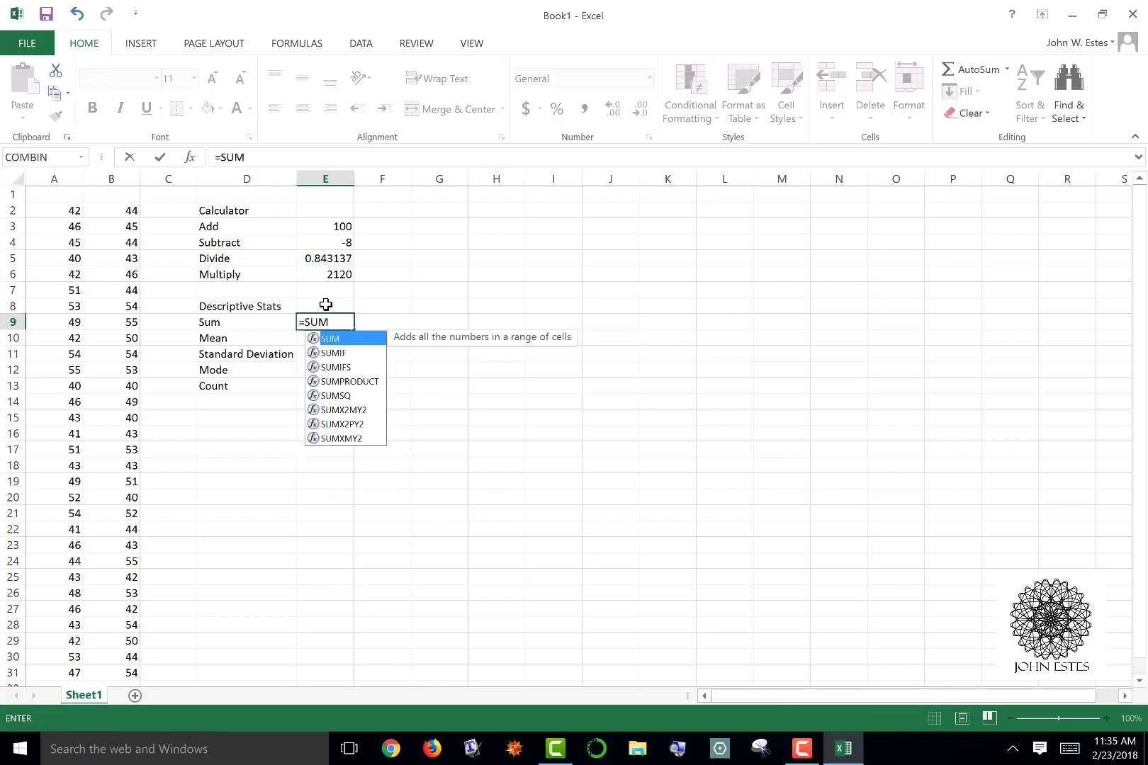
type("(")
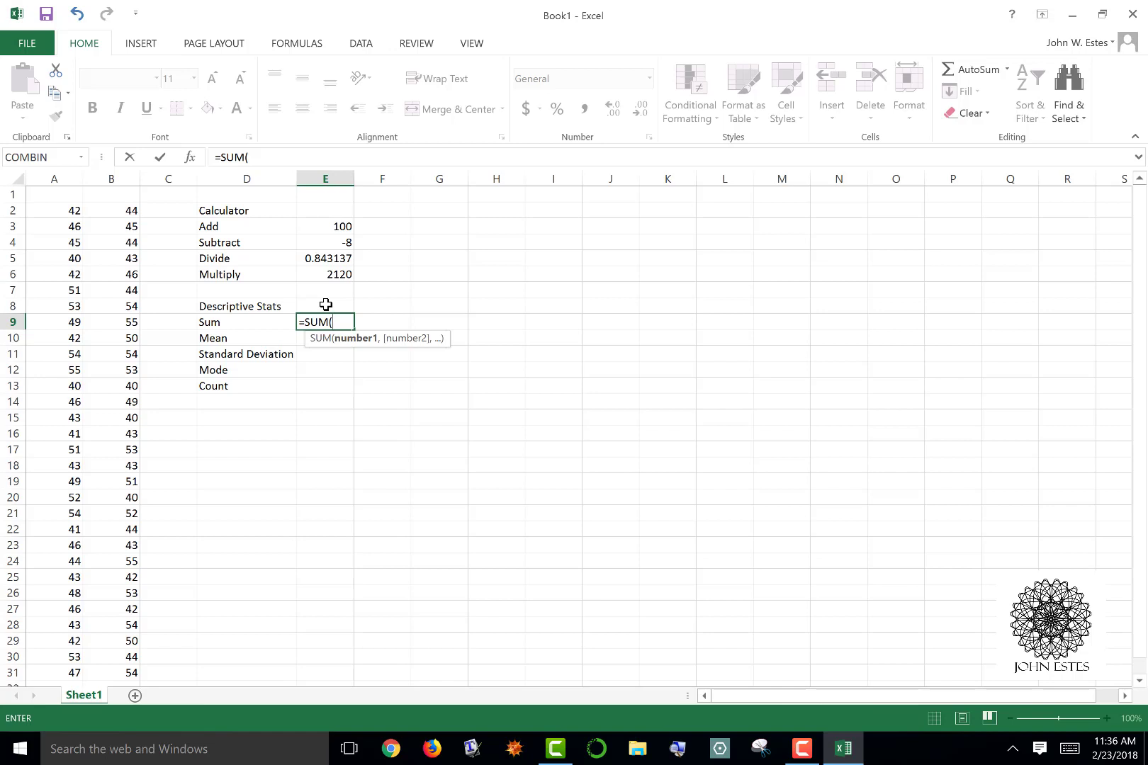
type("B2")
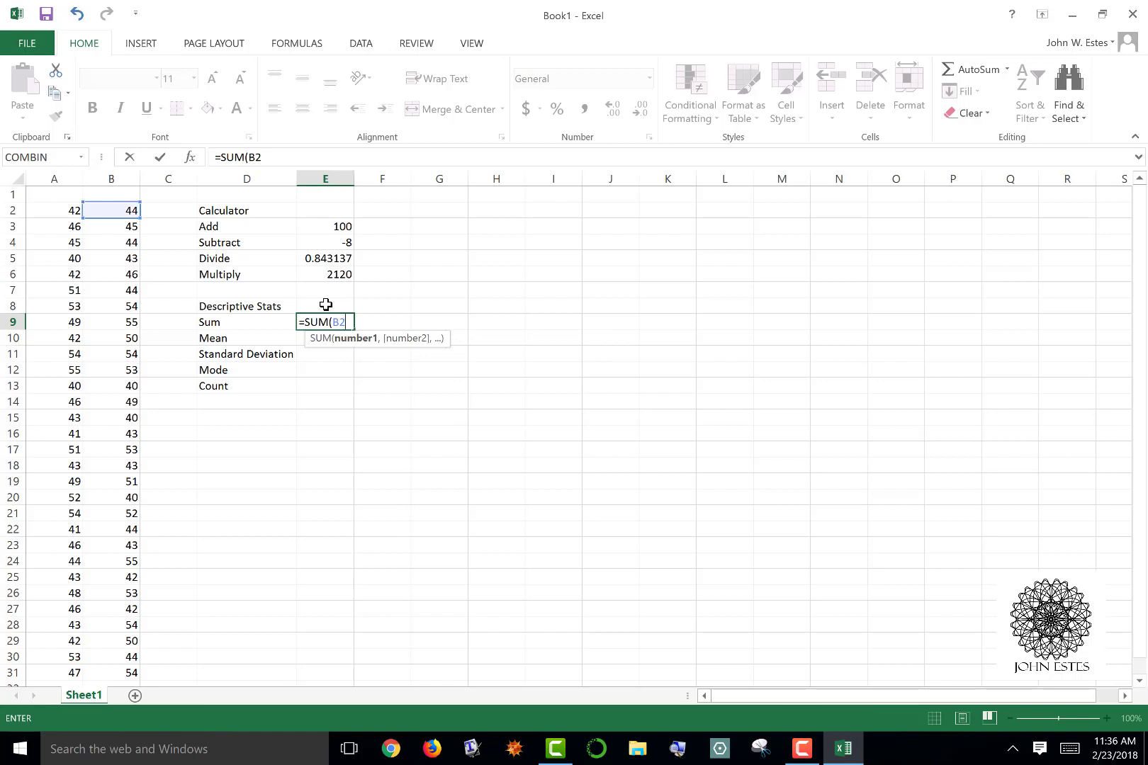
type(":B31")
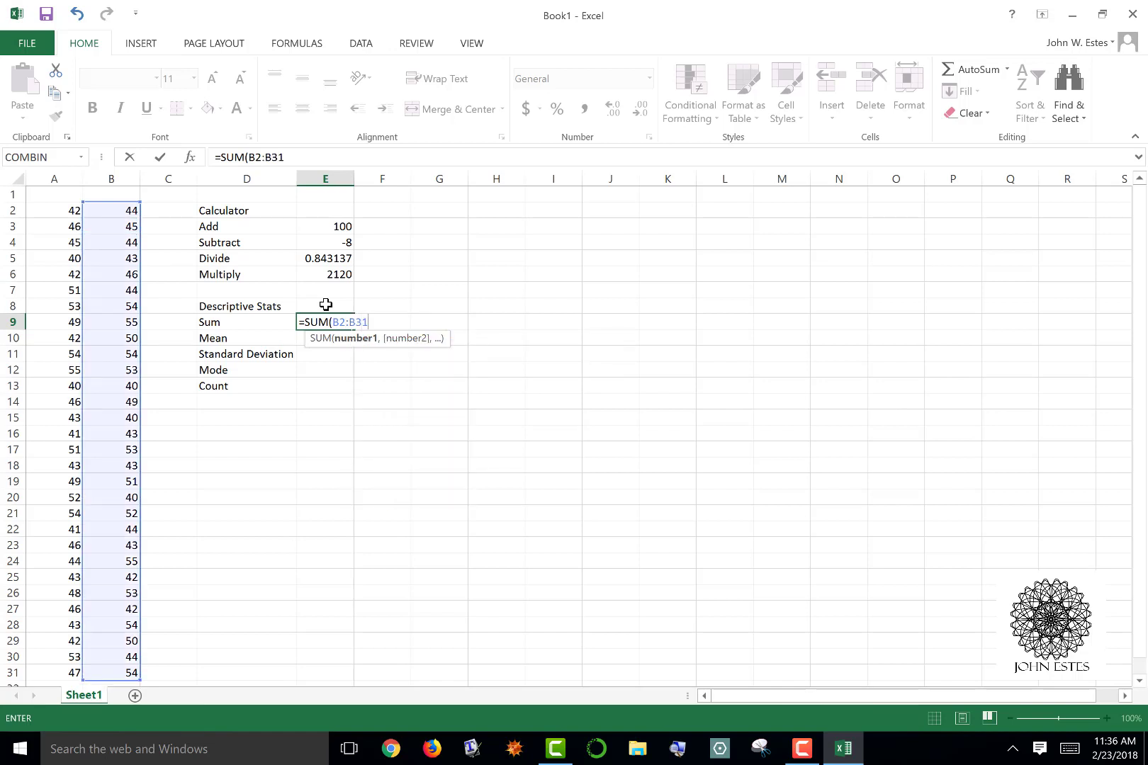
type(")")
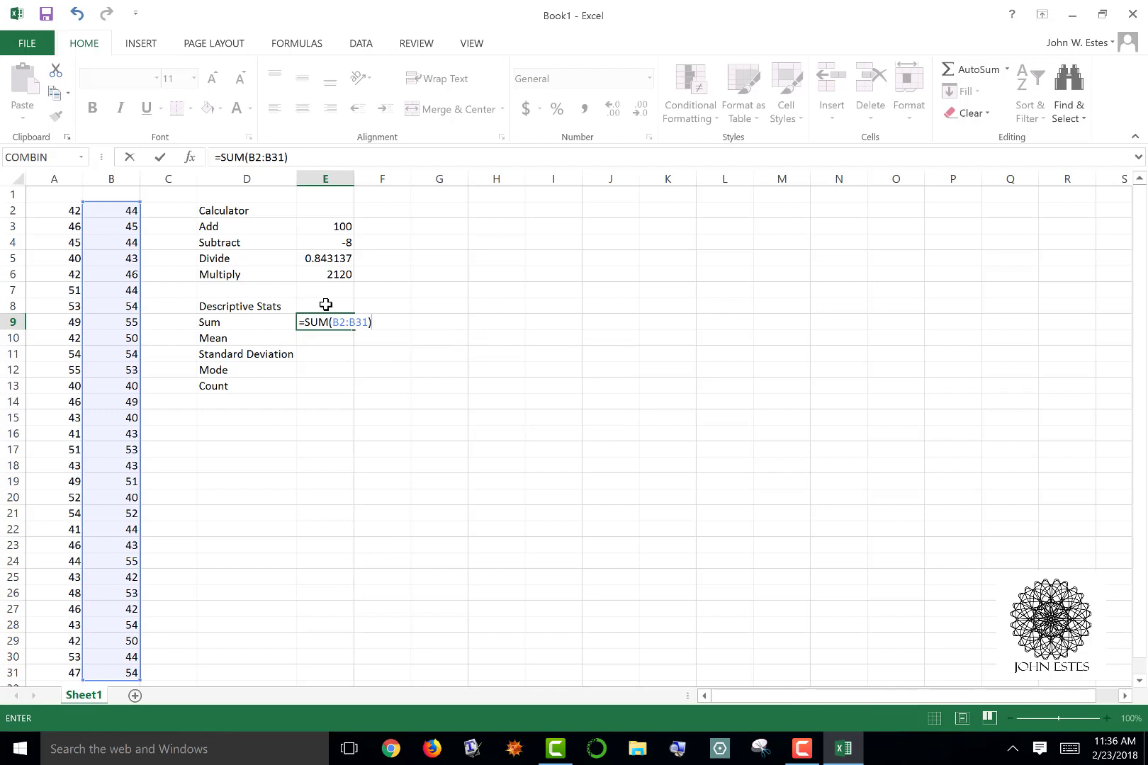
key("Return")
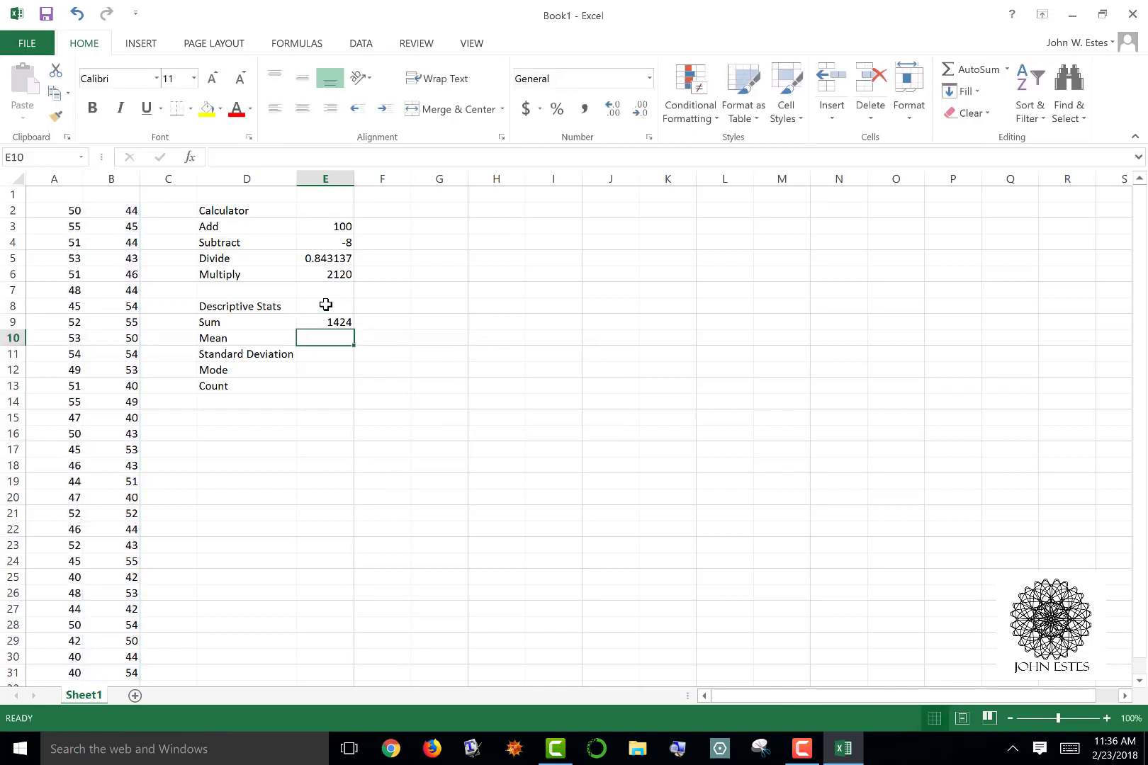
Enter the formula =Average(B2:B31) in cell E10 beside the Mean label
type("=A")
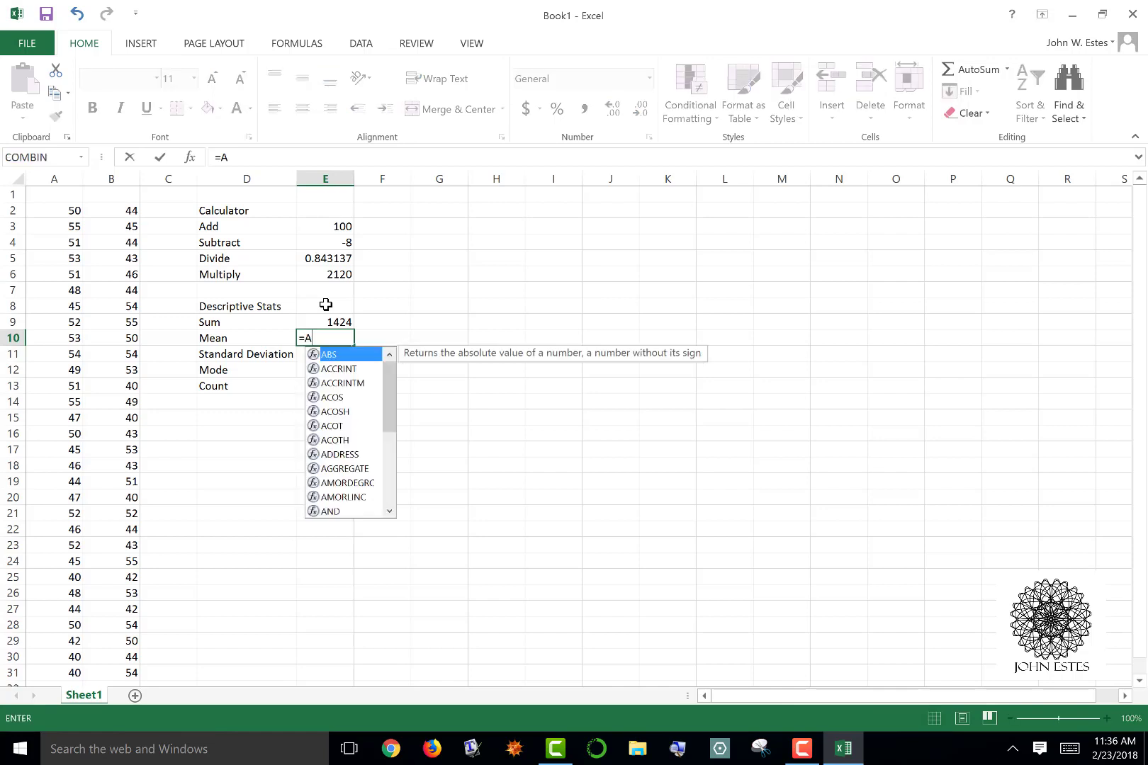
type("ver")
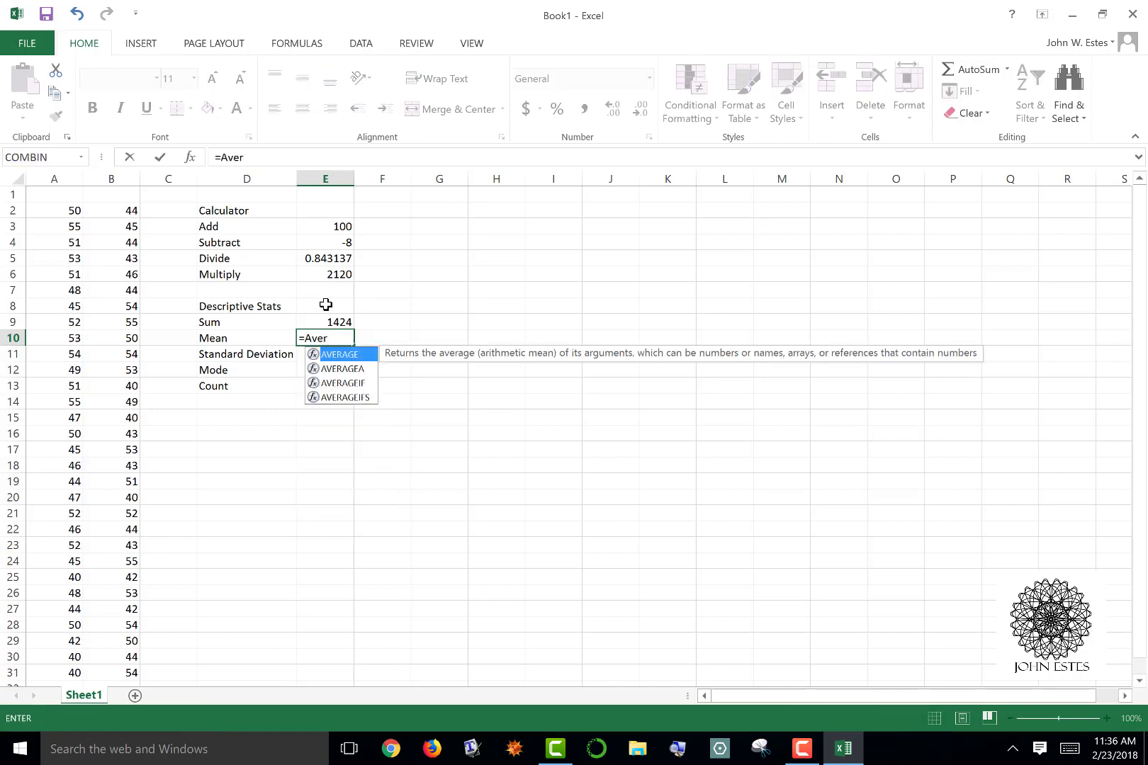
type("age(")
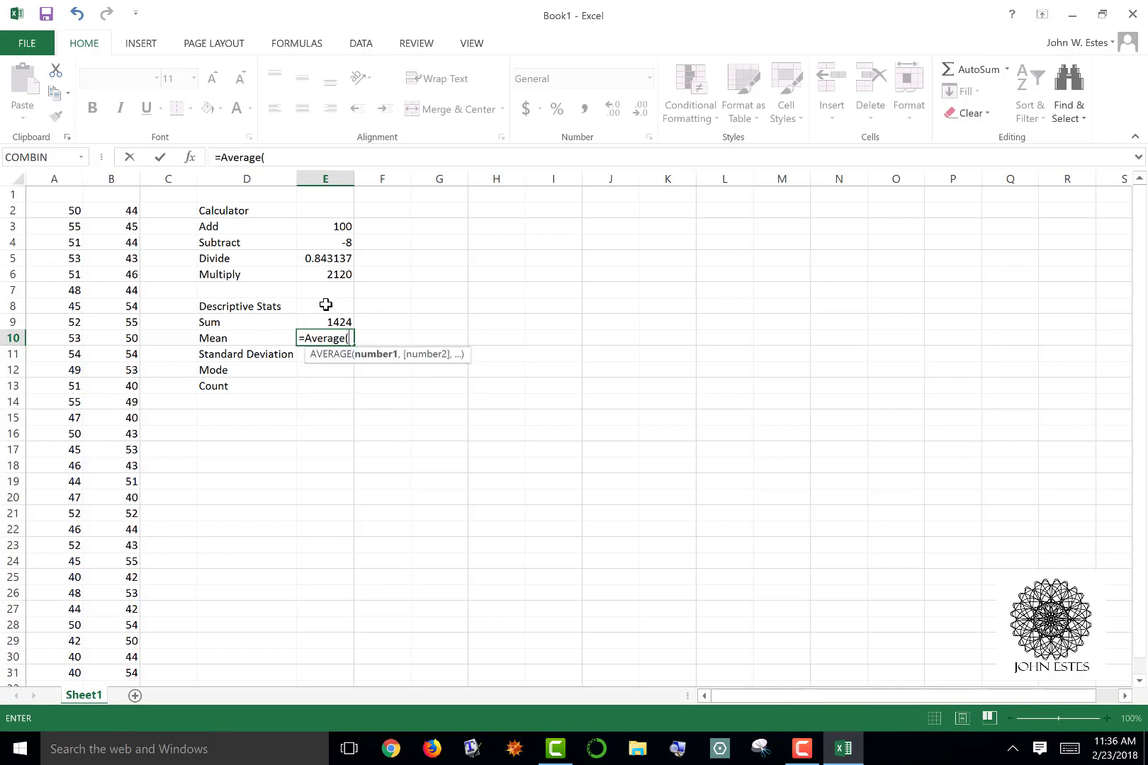
type("B1:")
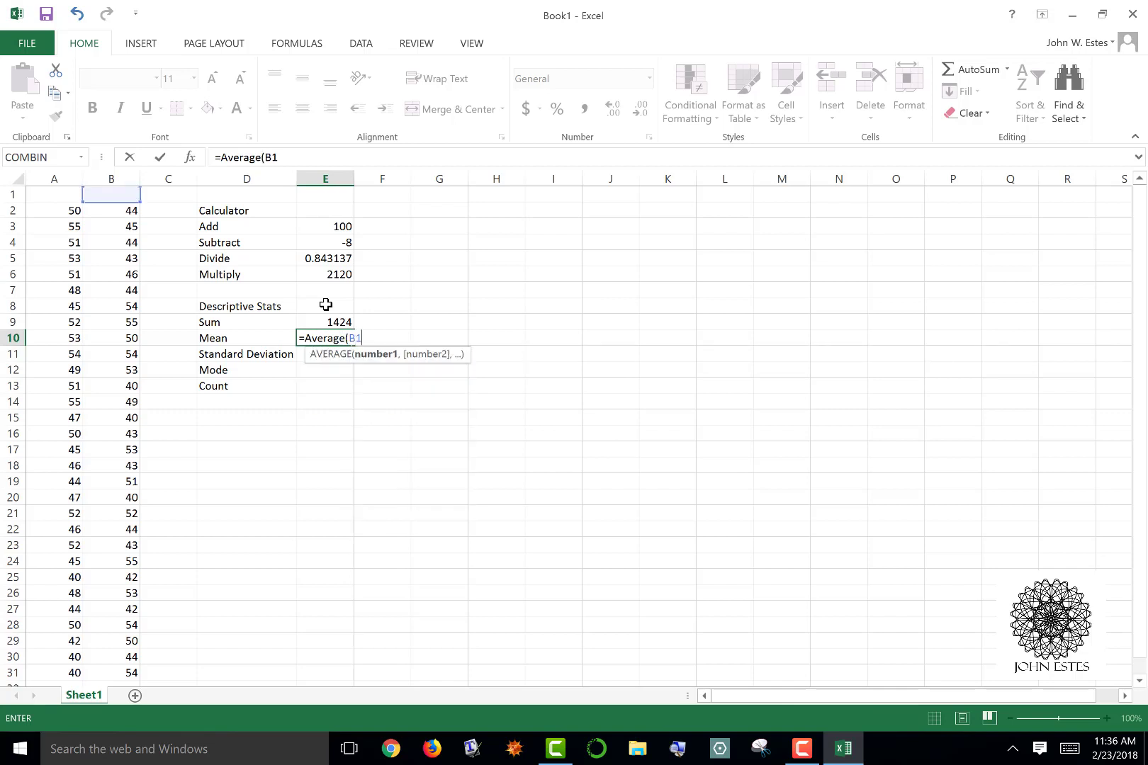
key("BackSpace")
key("BackSpace")
type("2:B")
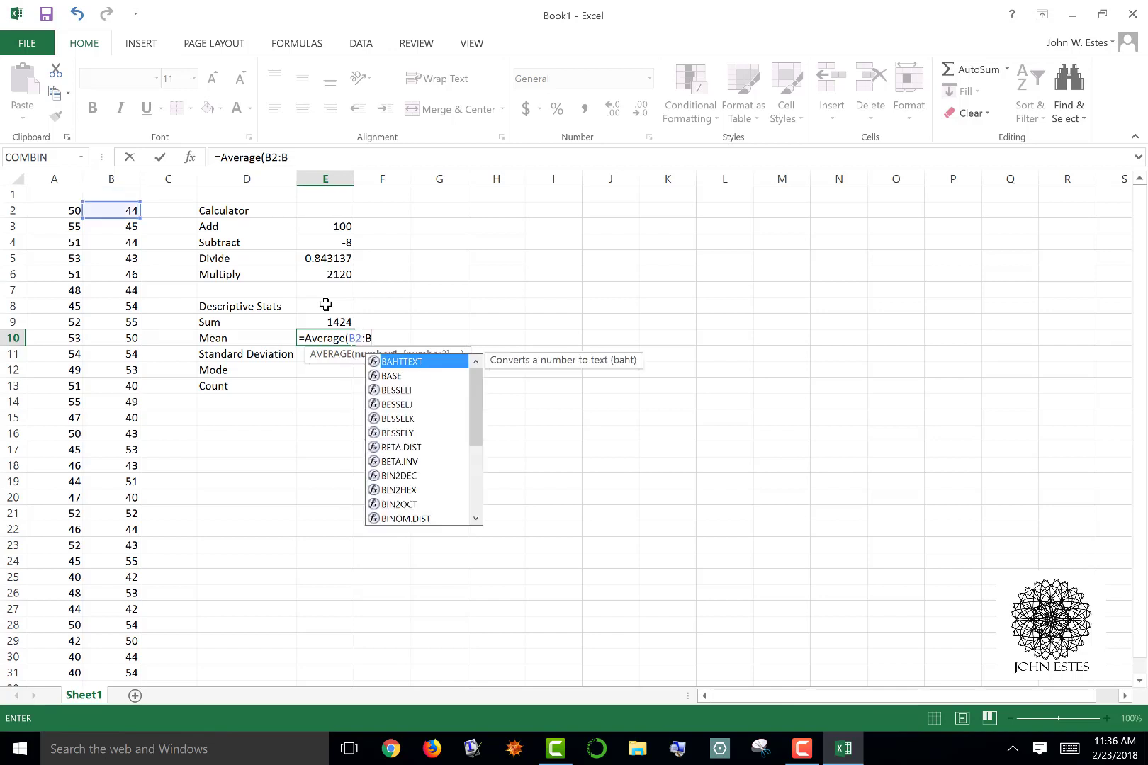
type("31)")
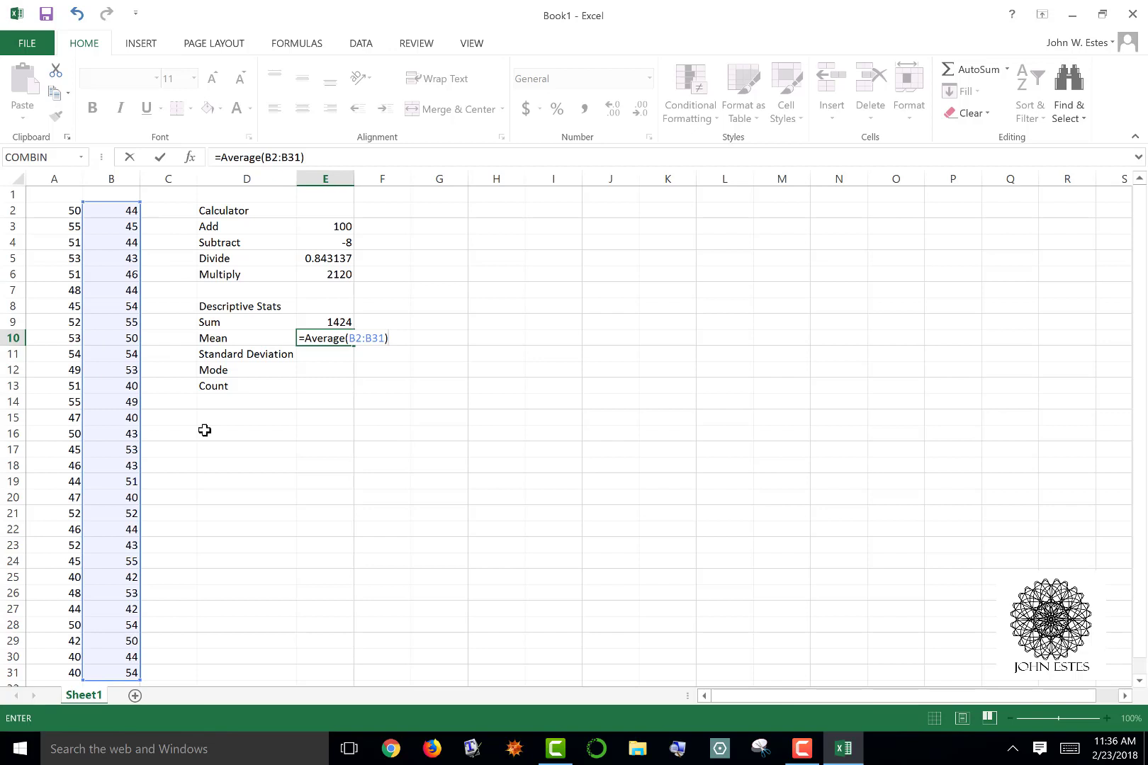
key("Return")
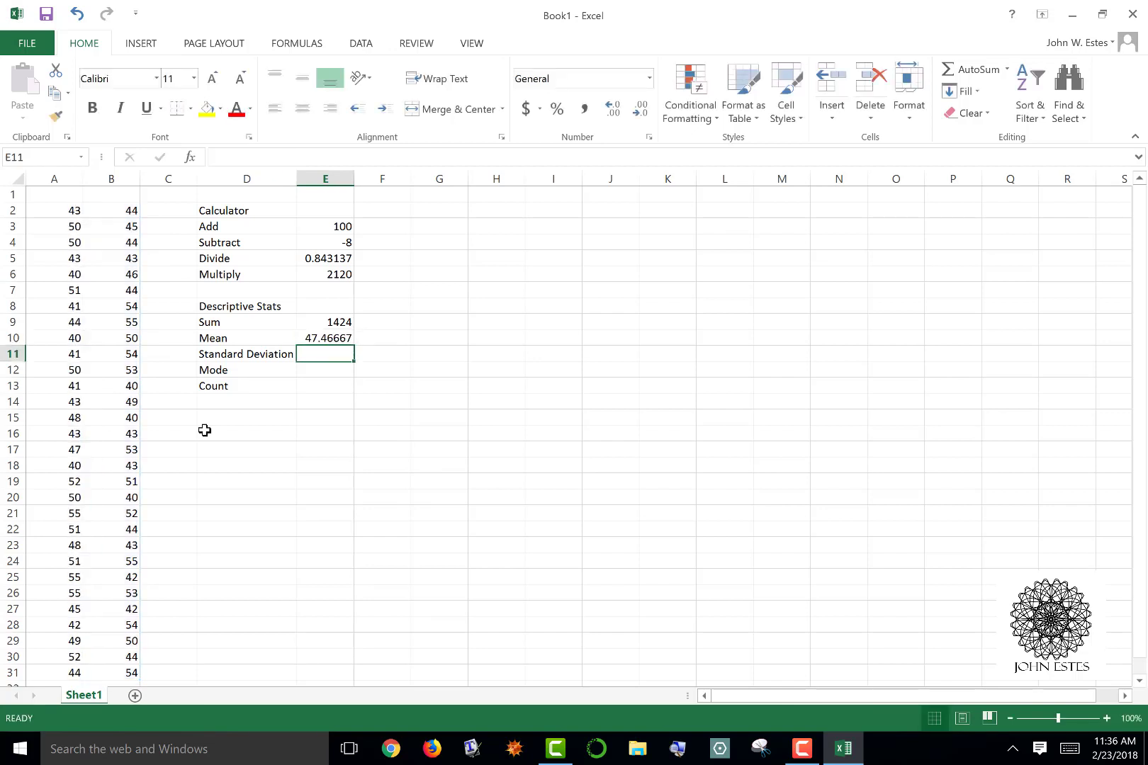
Enter the sample standard deviation formula =Stdev.S(B2:B31) in cell E11 beside the Standard Deviation label
type("=")
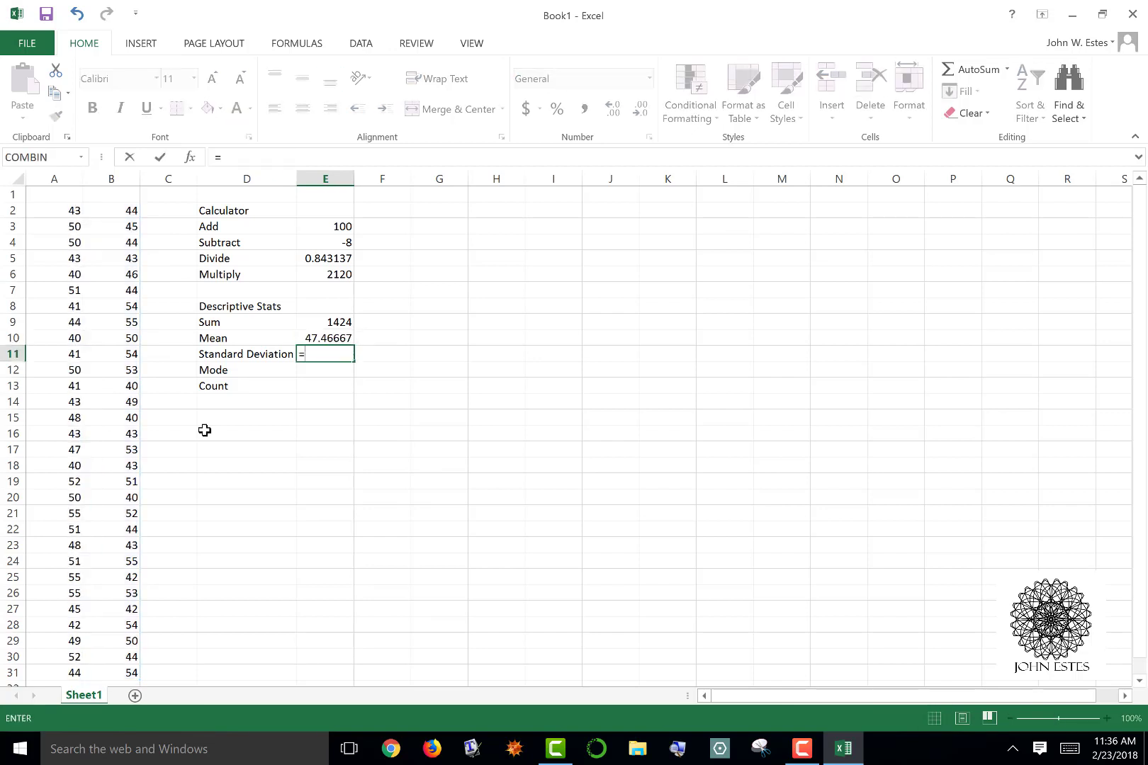
type("St")
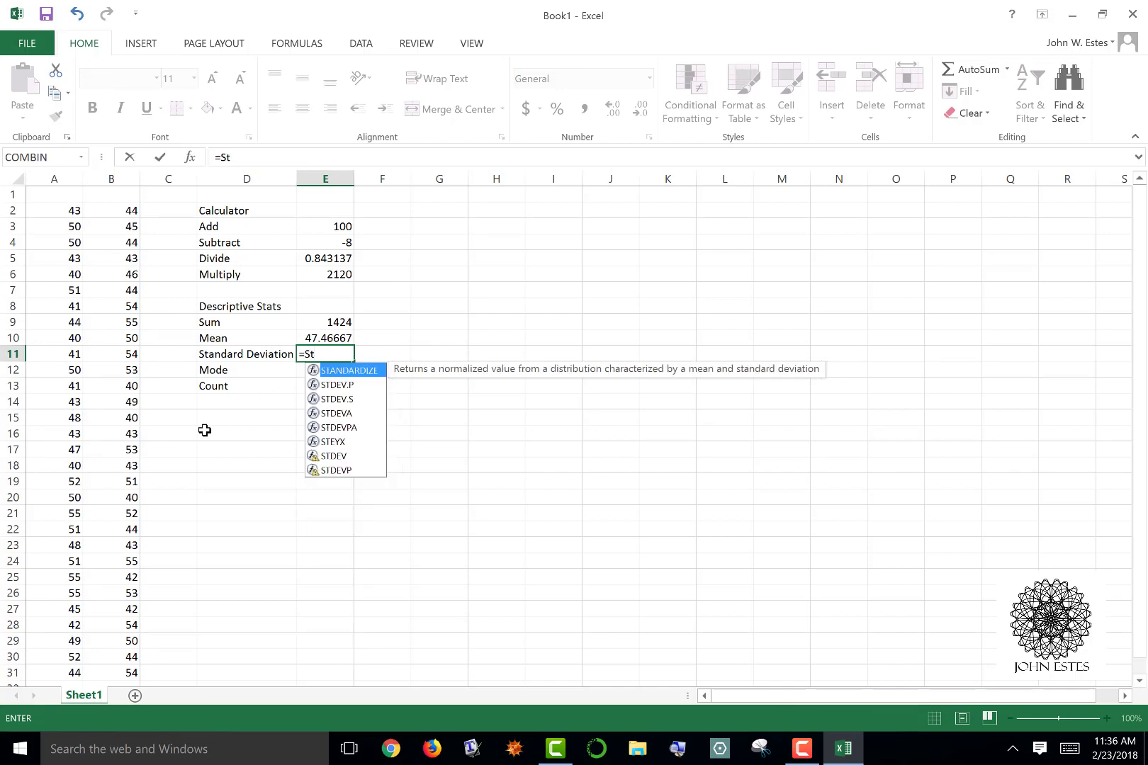
type("dev.")
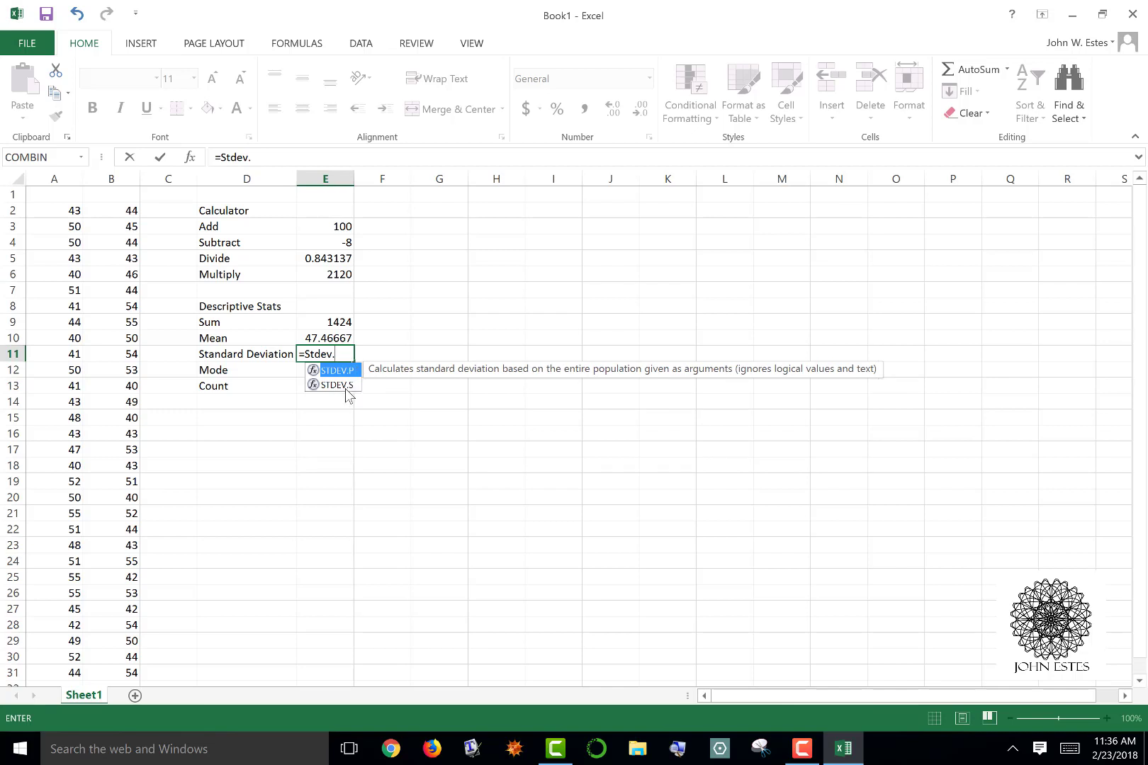
type("S")
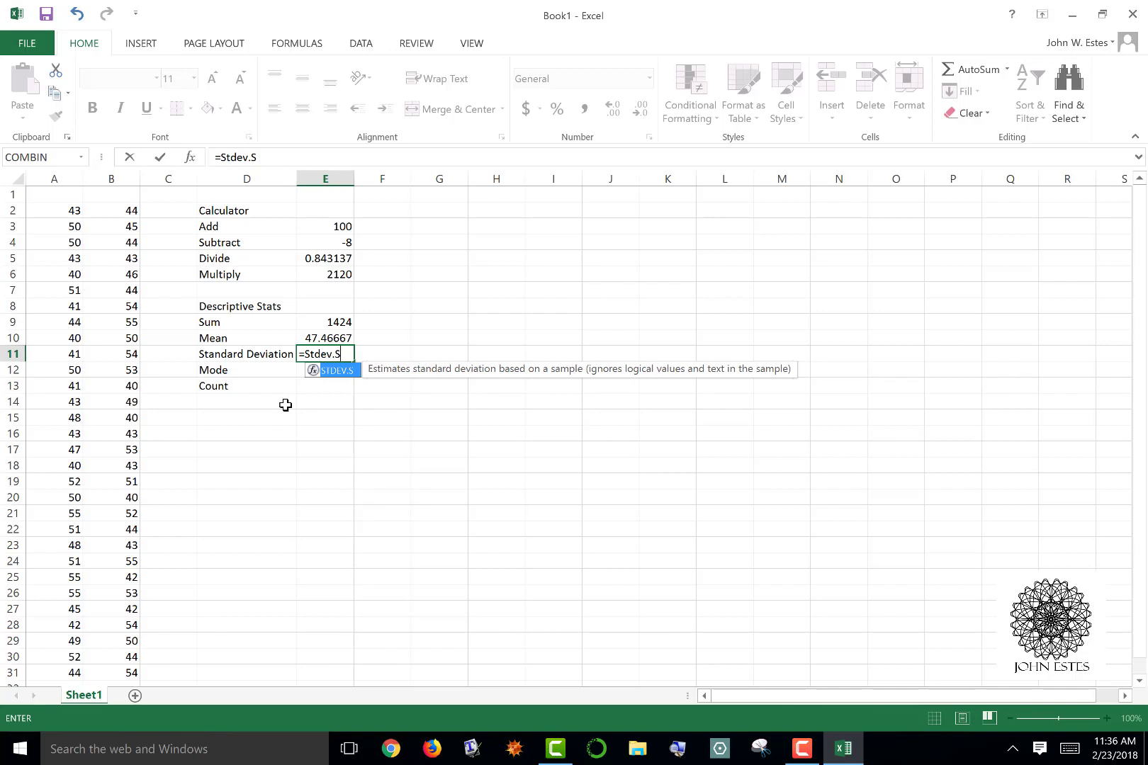
type("(B")
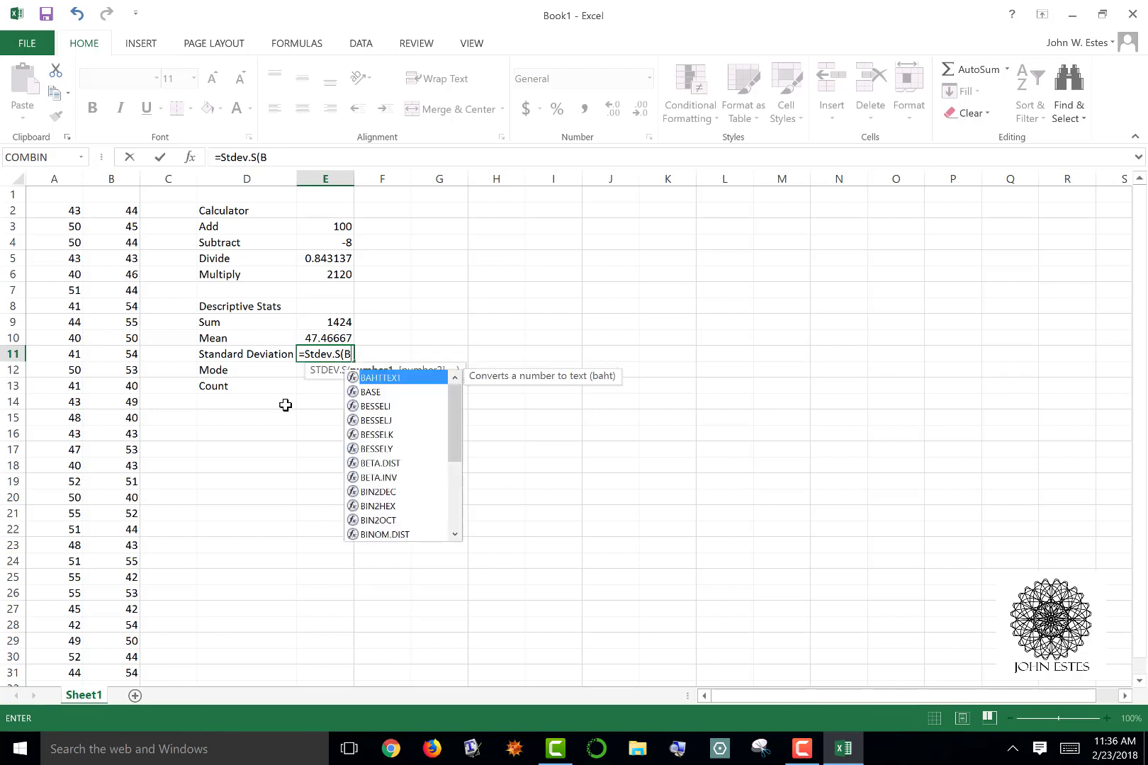
type("2:B21")
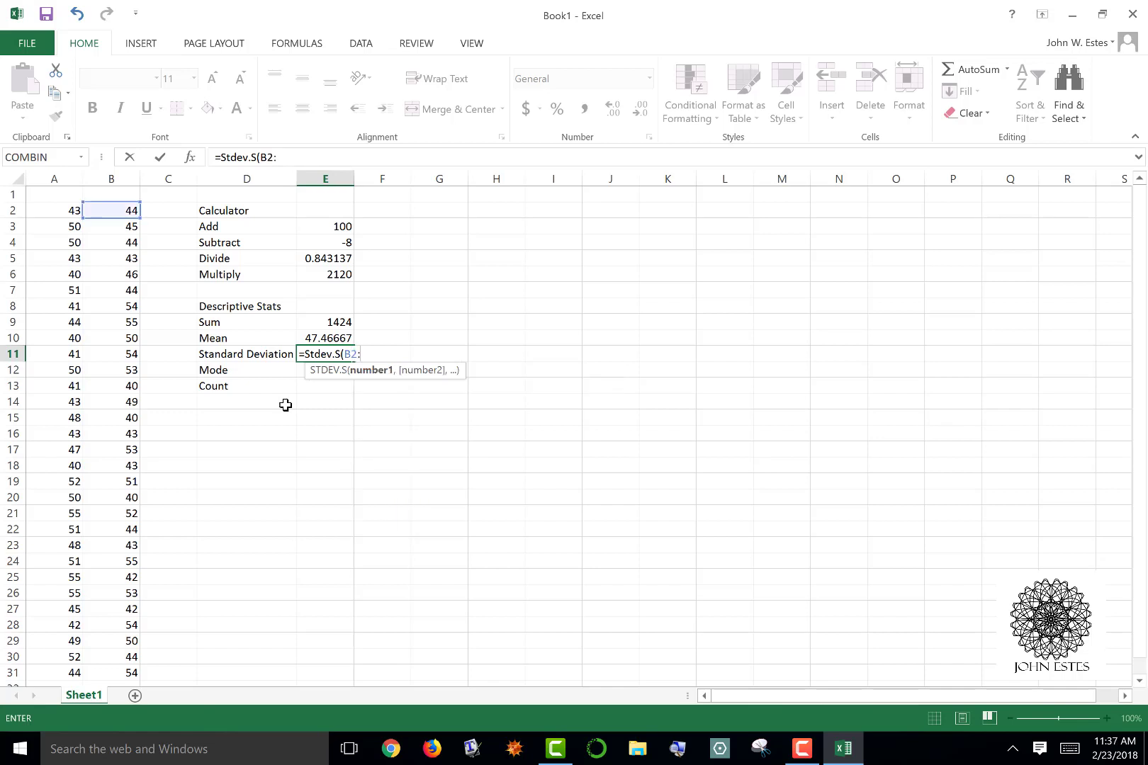
key("BackSpace")
key("BackSpace")
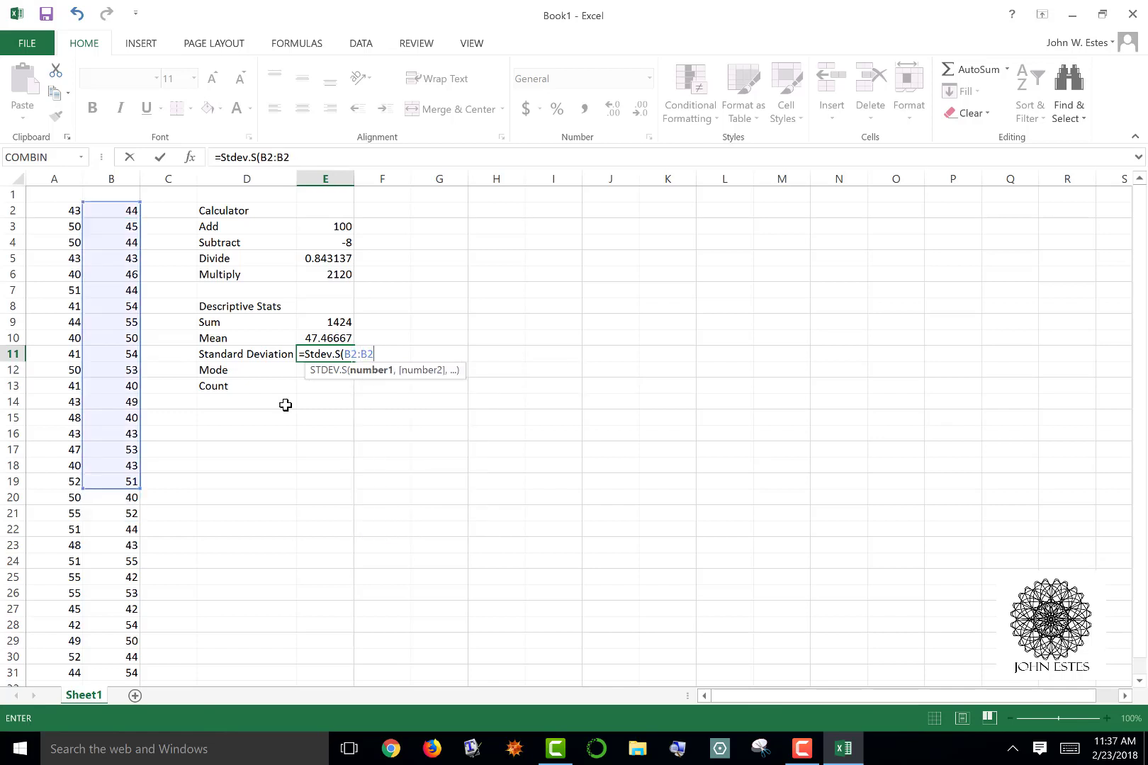
type("31")
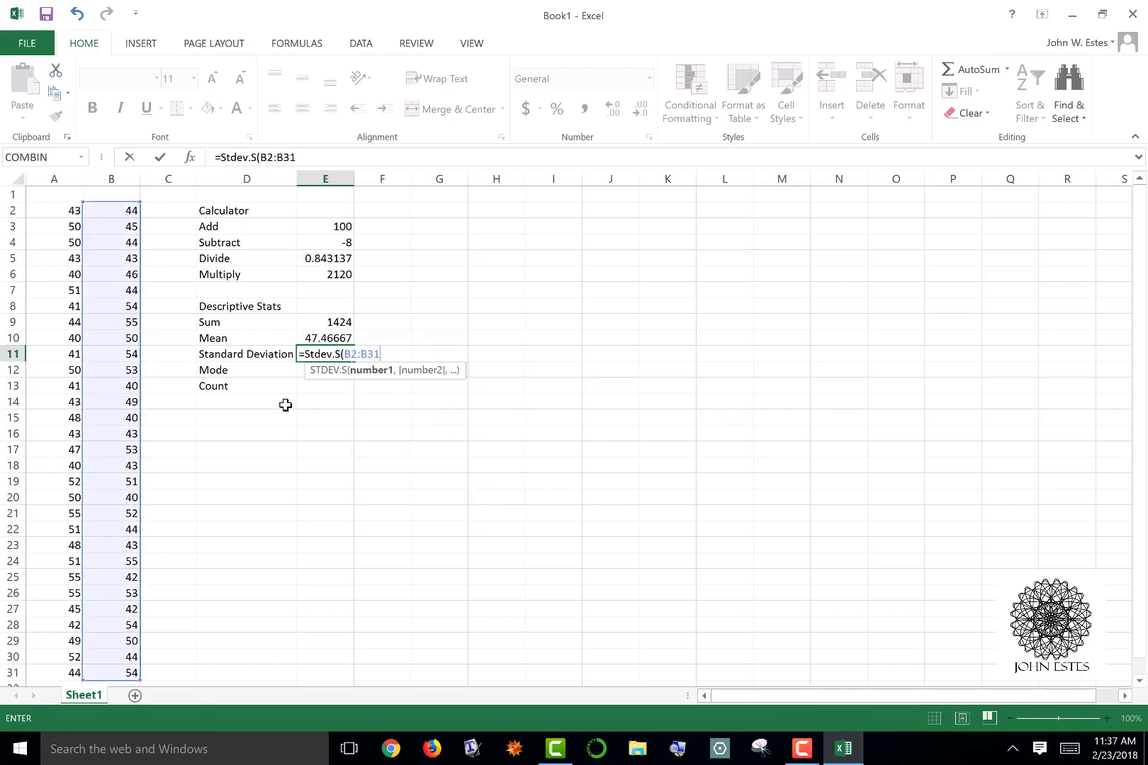
type(")")
key("Return")
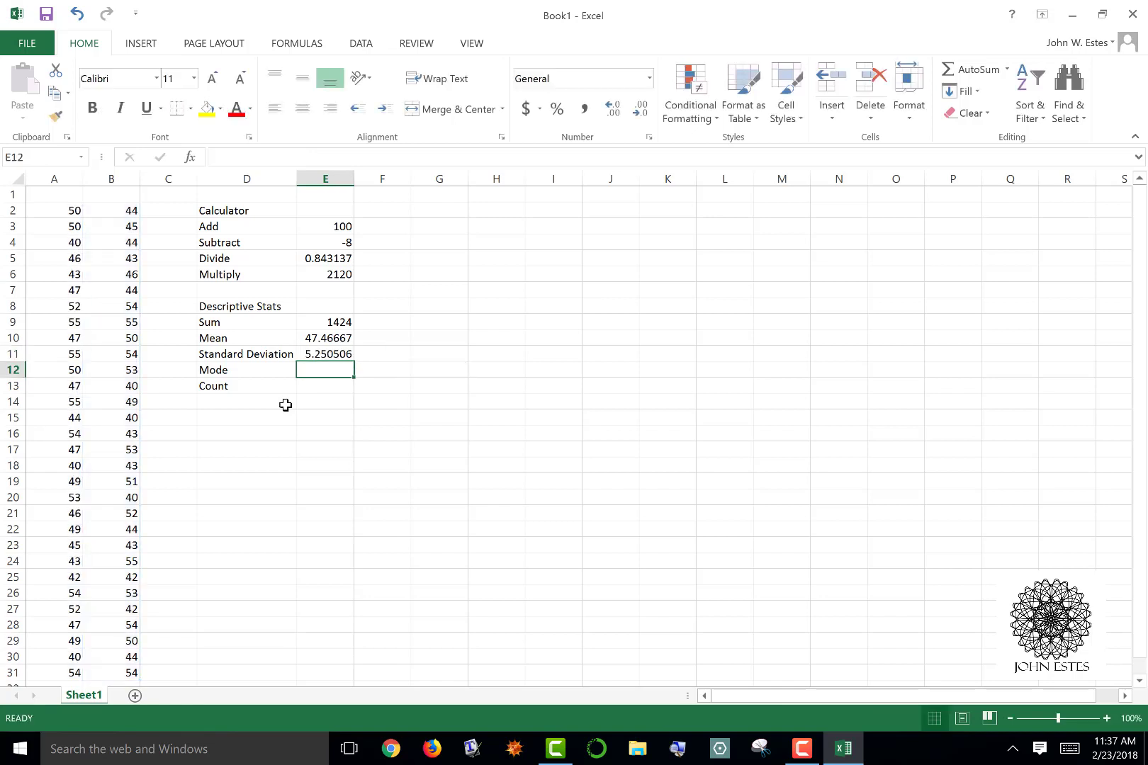
Enter the formula =MODE.MULT(B2:B31) in cell E12 beside the Mode label
type("=")
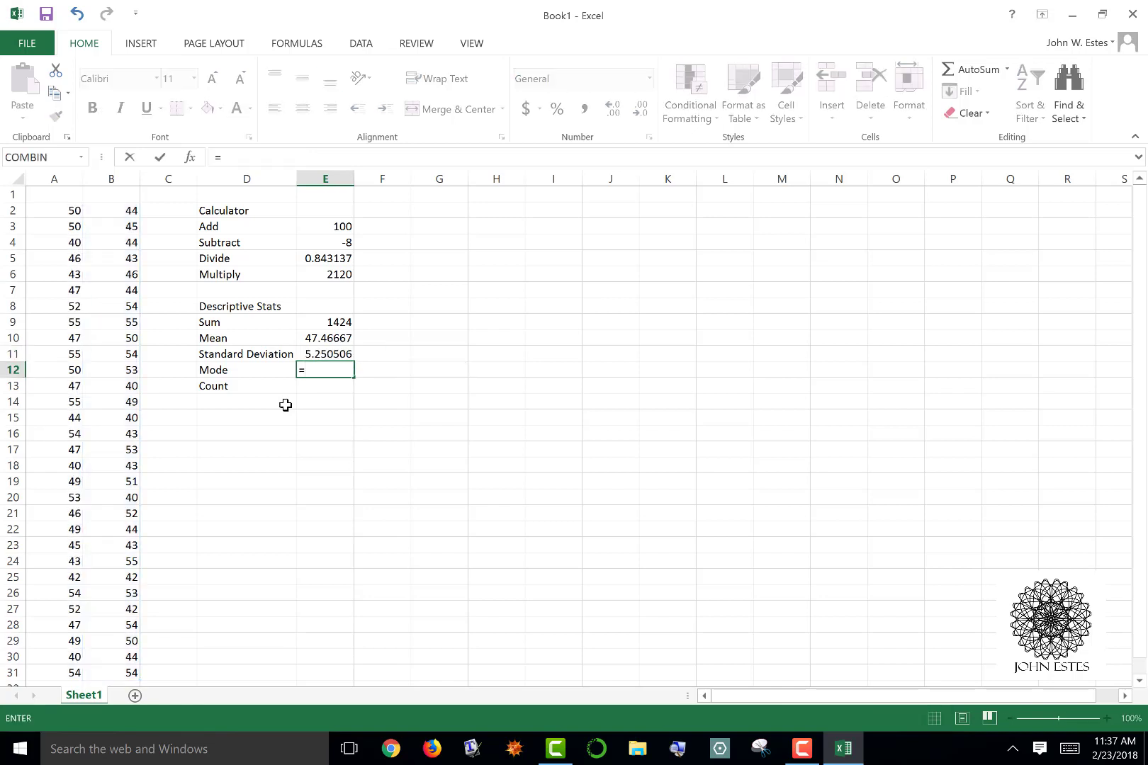
type("Mod")
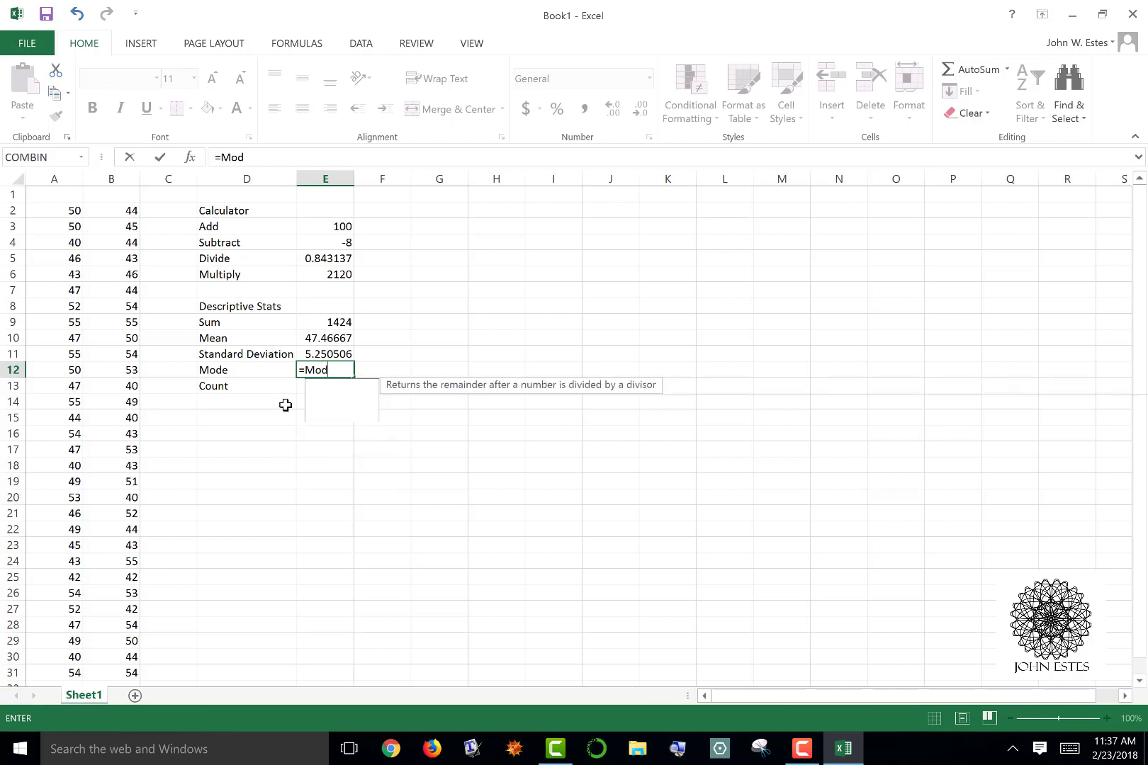
type("e.")
key("Tab")
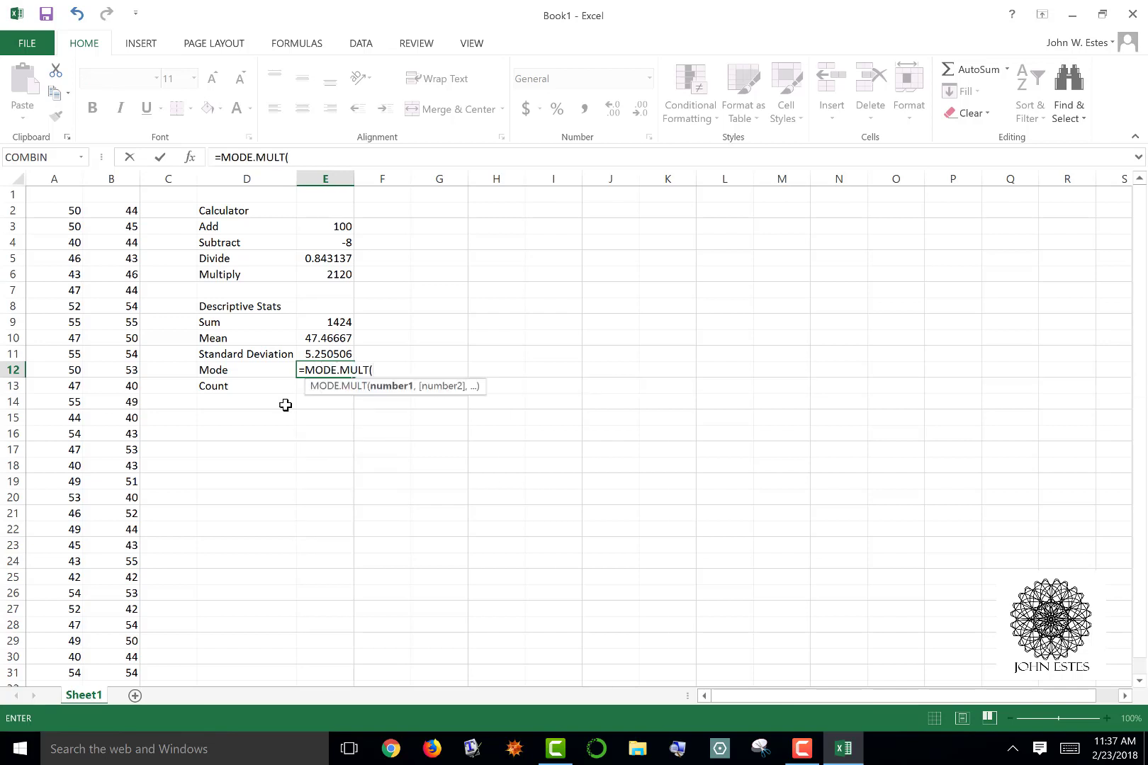
type("B2")
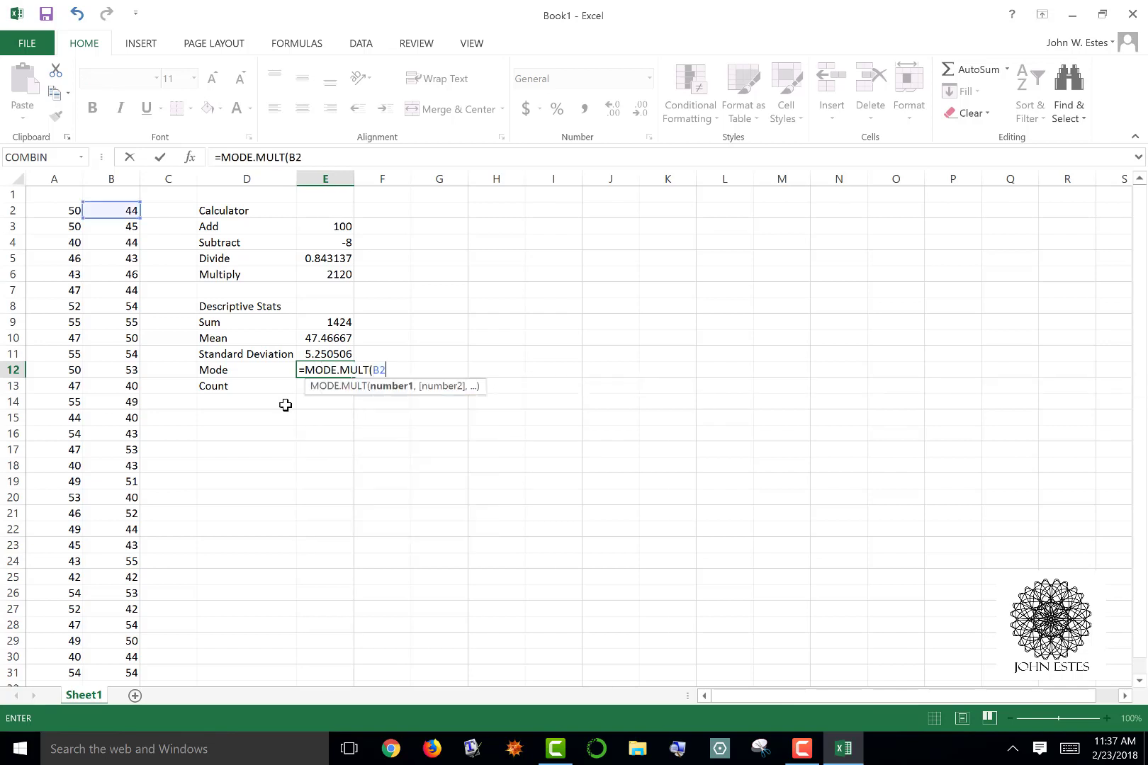
type(":B21)")
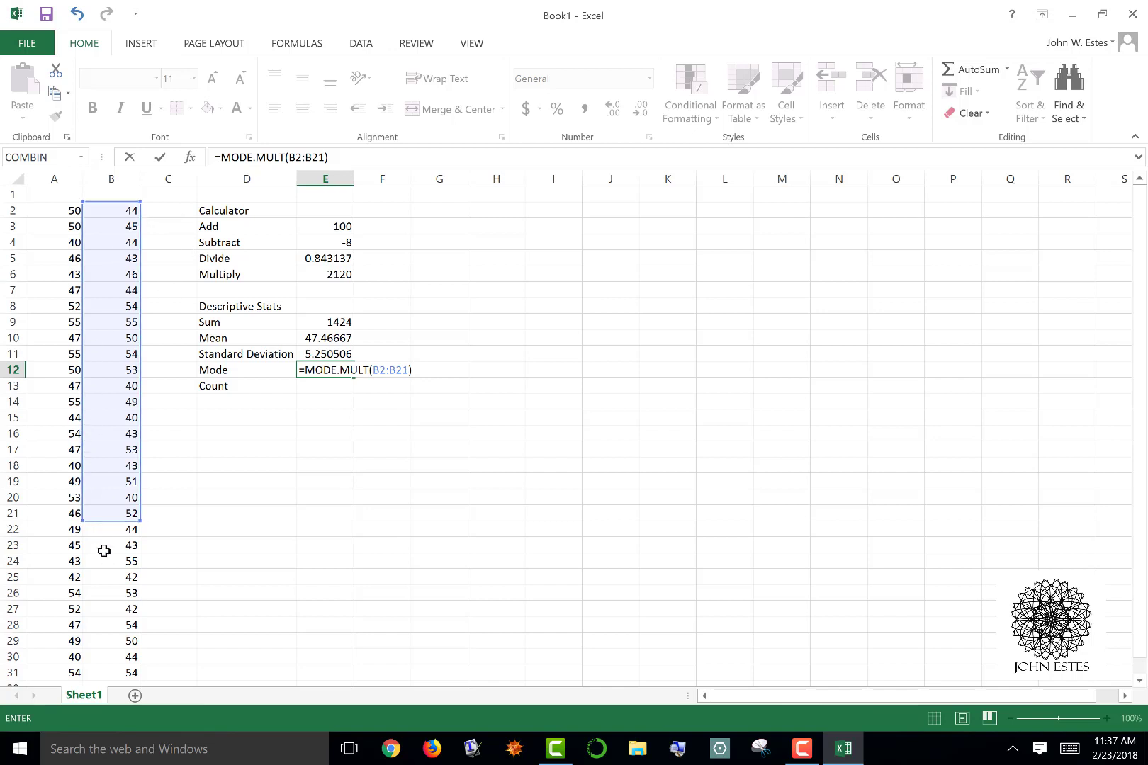
left_click(405, 371)
key("BackSpace")
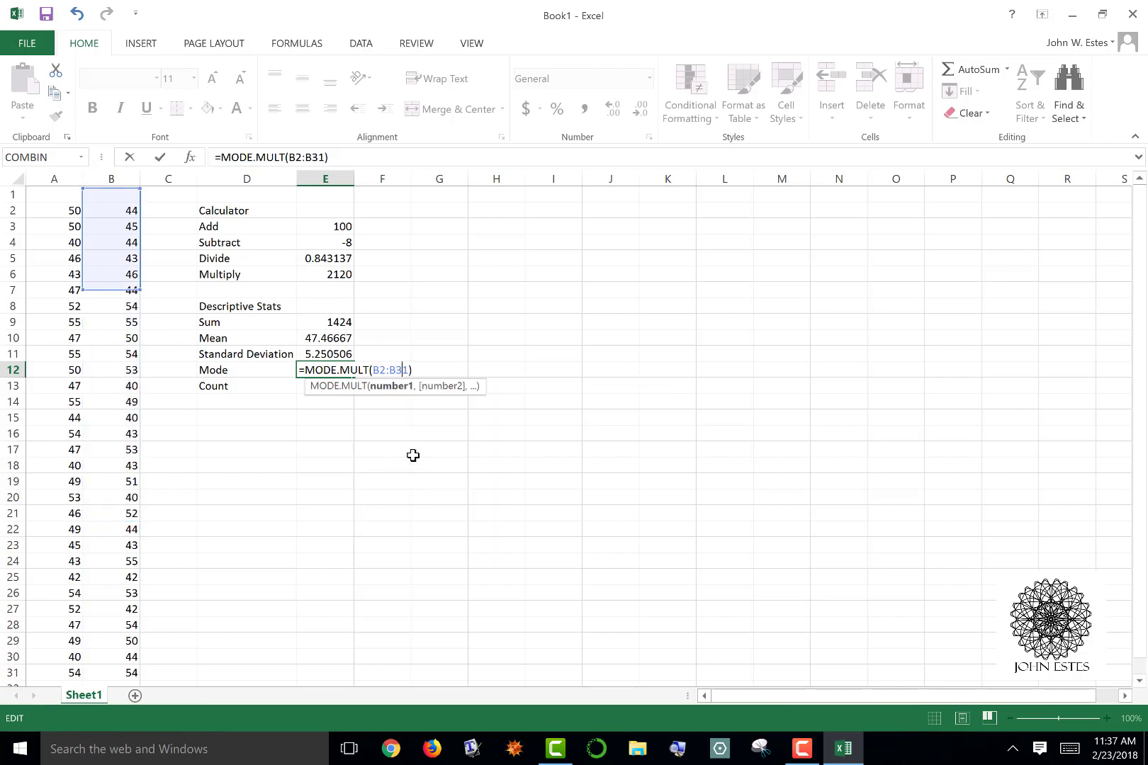
type("3")
key("Return")
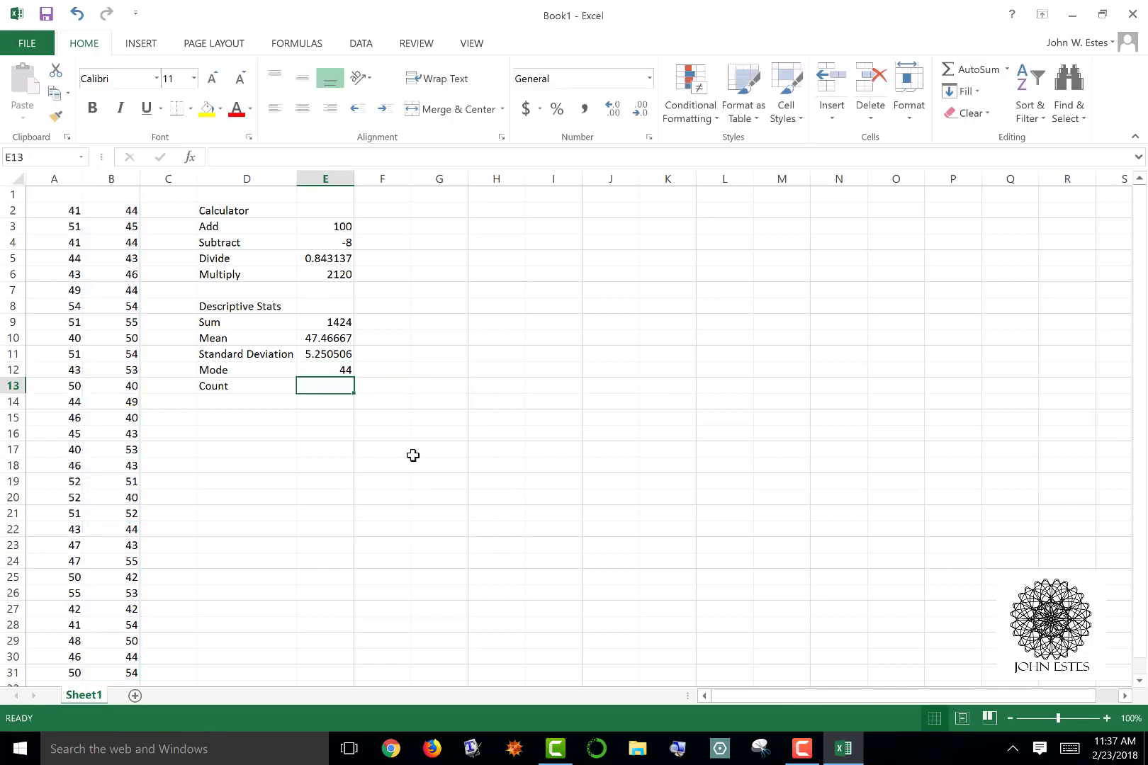
Enter the formula =Count(B2:B31) in cell E13 beside the Count label
type("=")
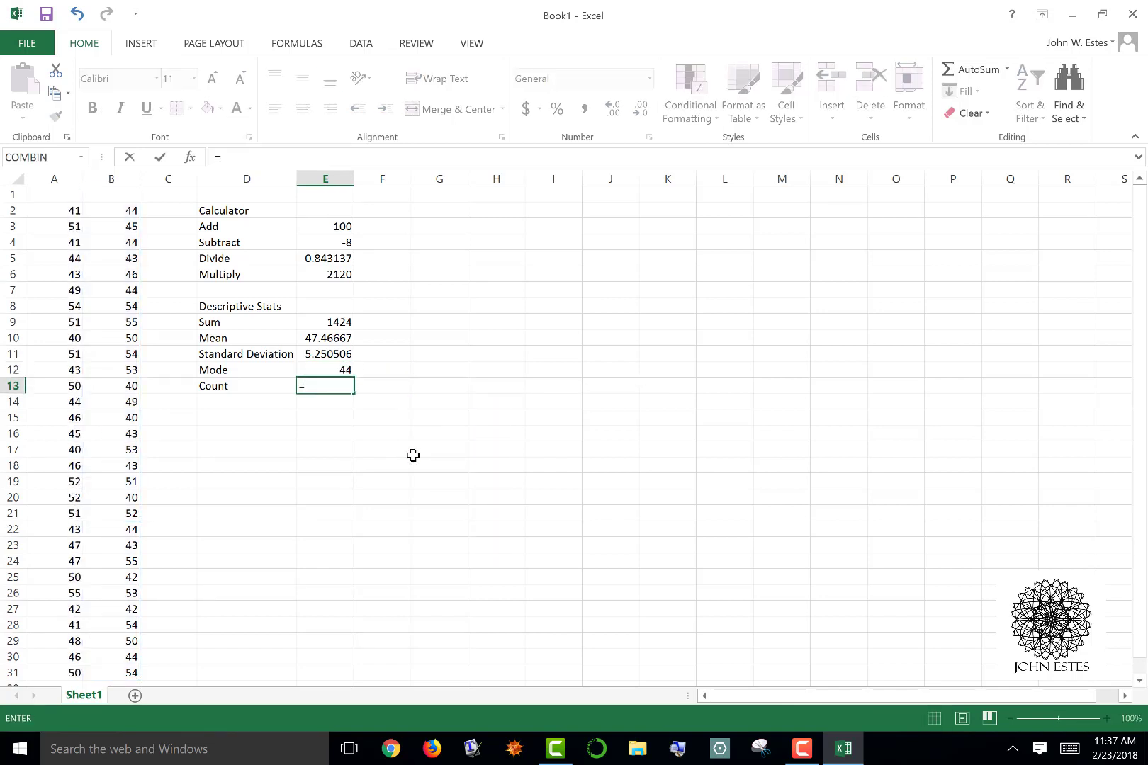
type("Count(")
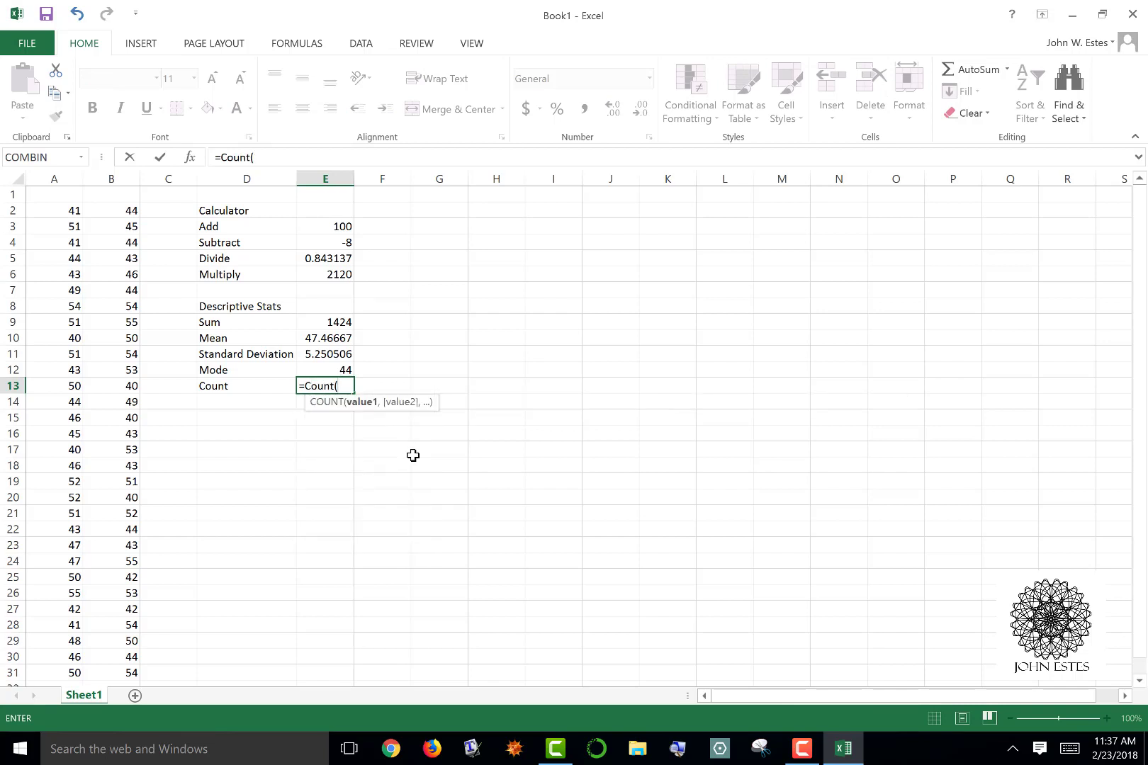
type("B2:")
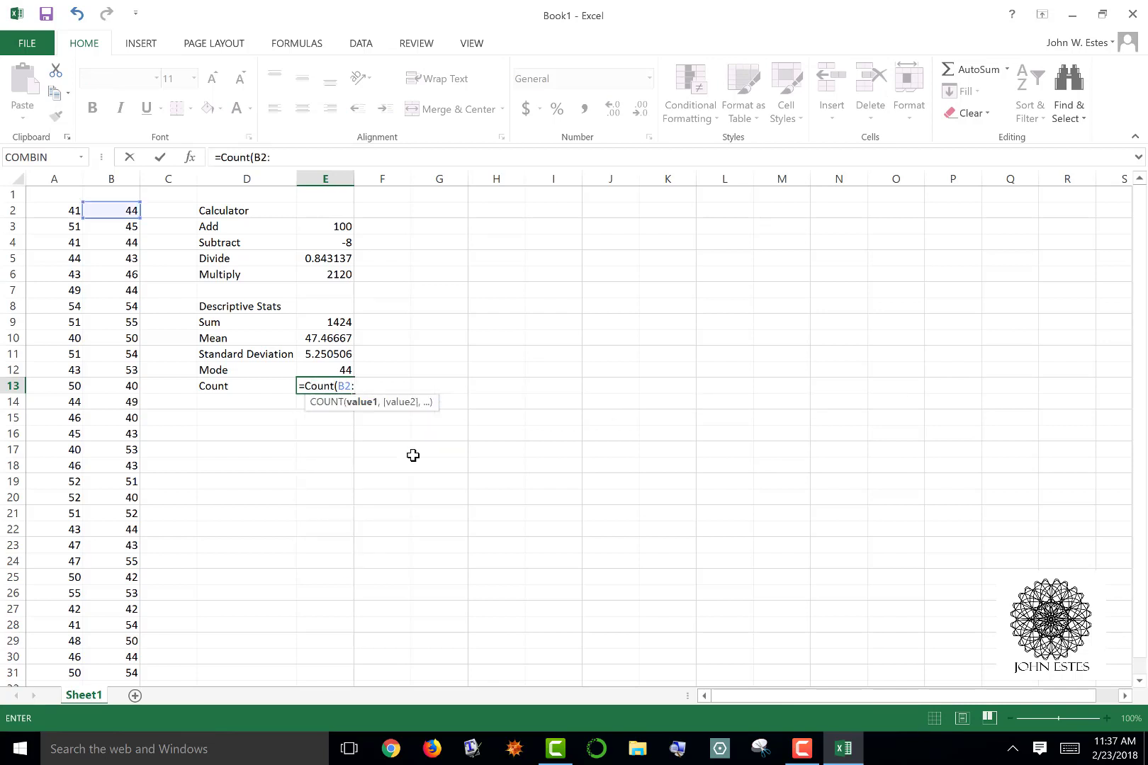
type("B31")
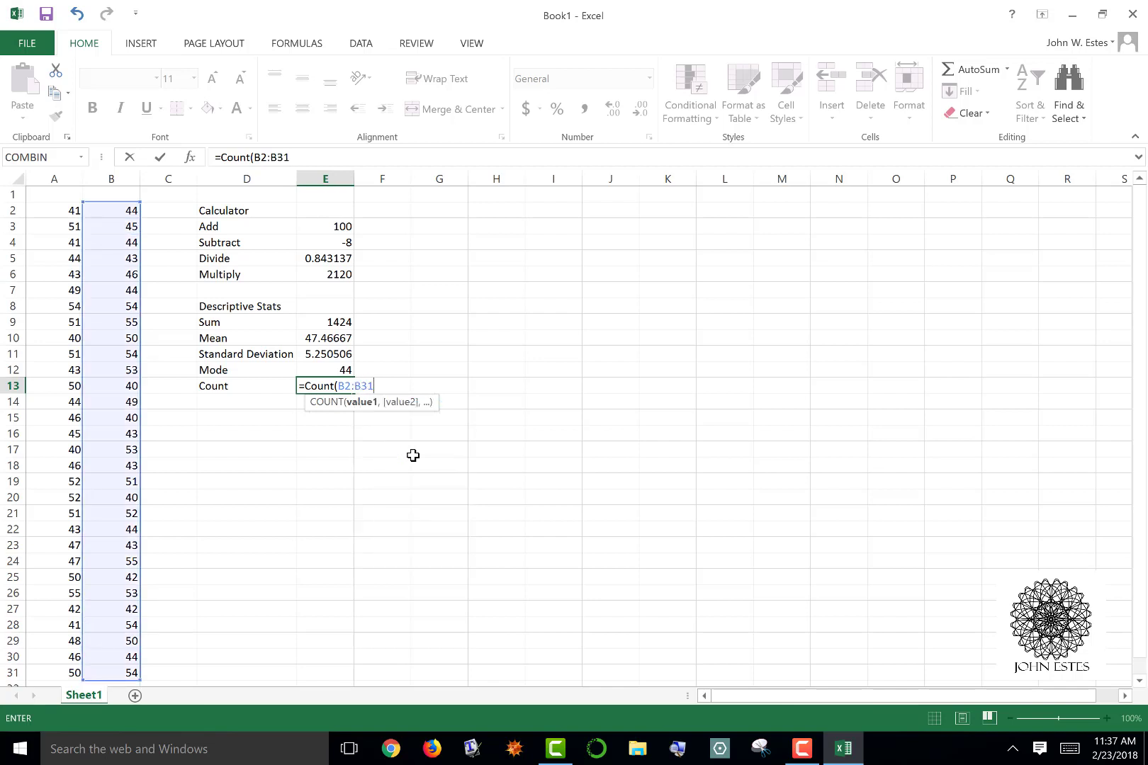
type(")")
key("Return")
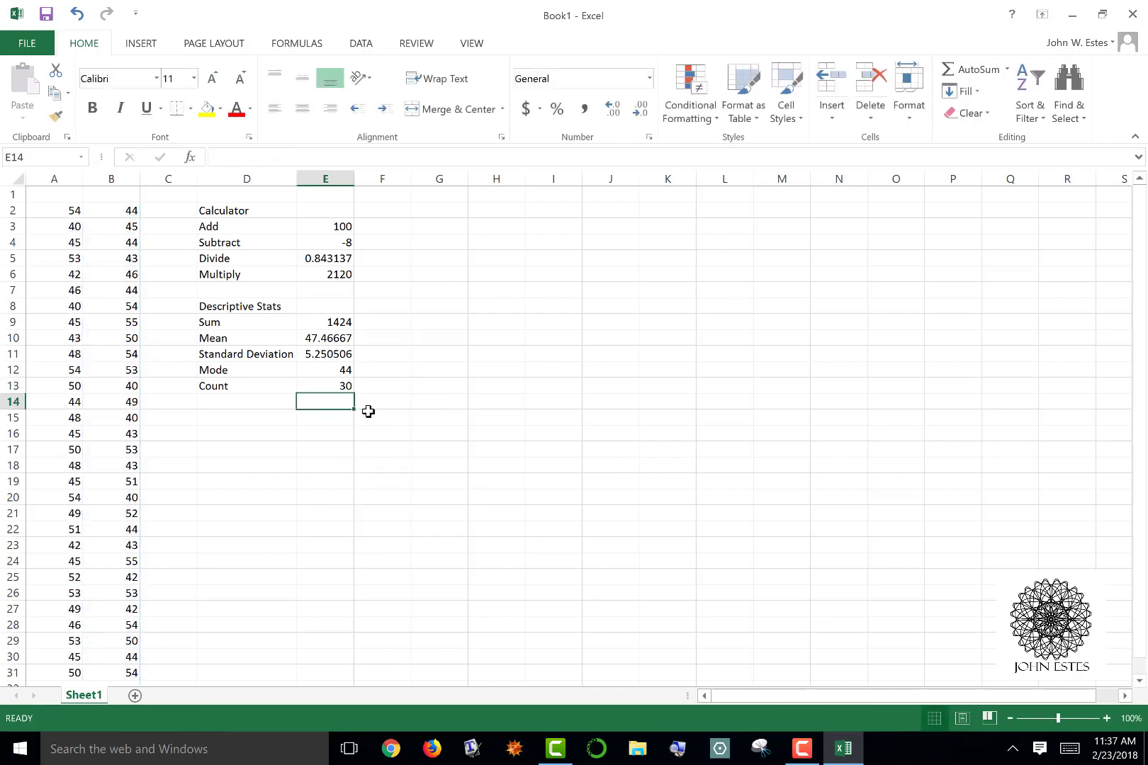
left_click(345, 384)
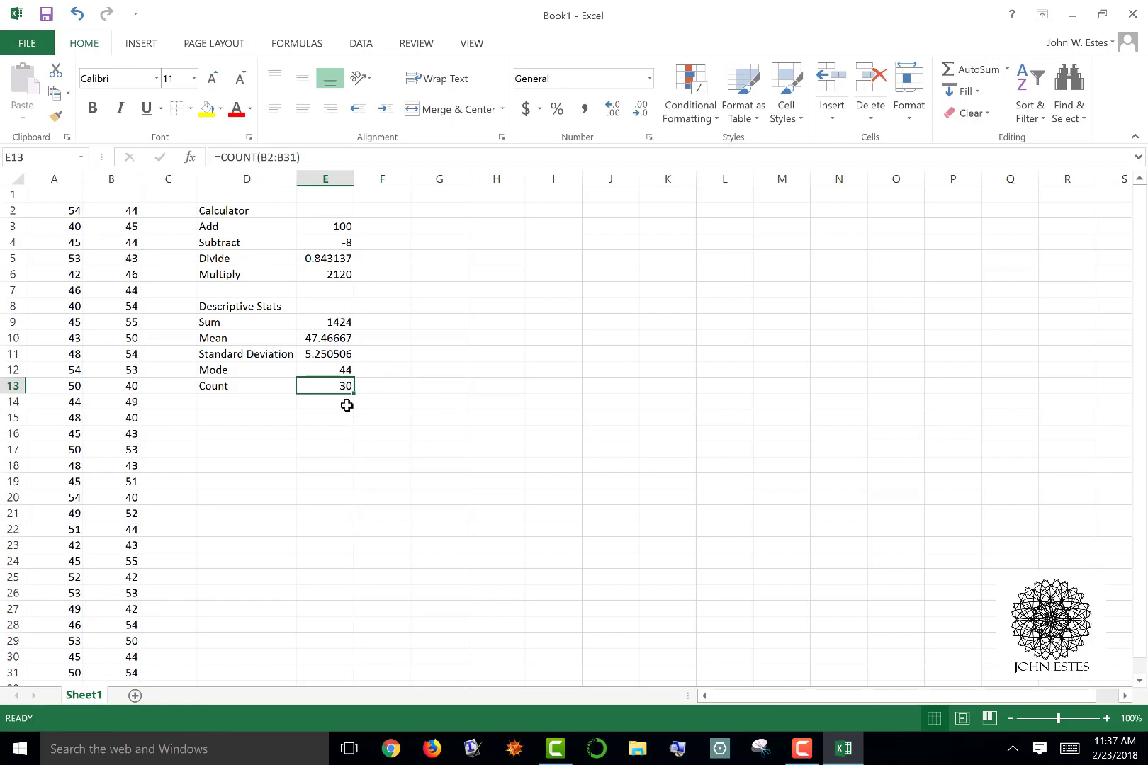
Add a second "Descriptive Stats" heading in cell D15
left_click(269, 421)
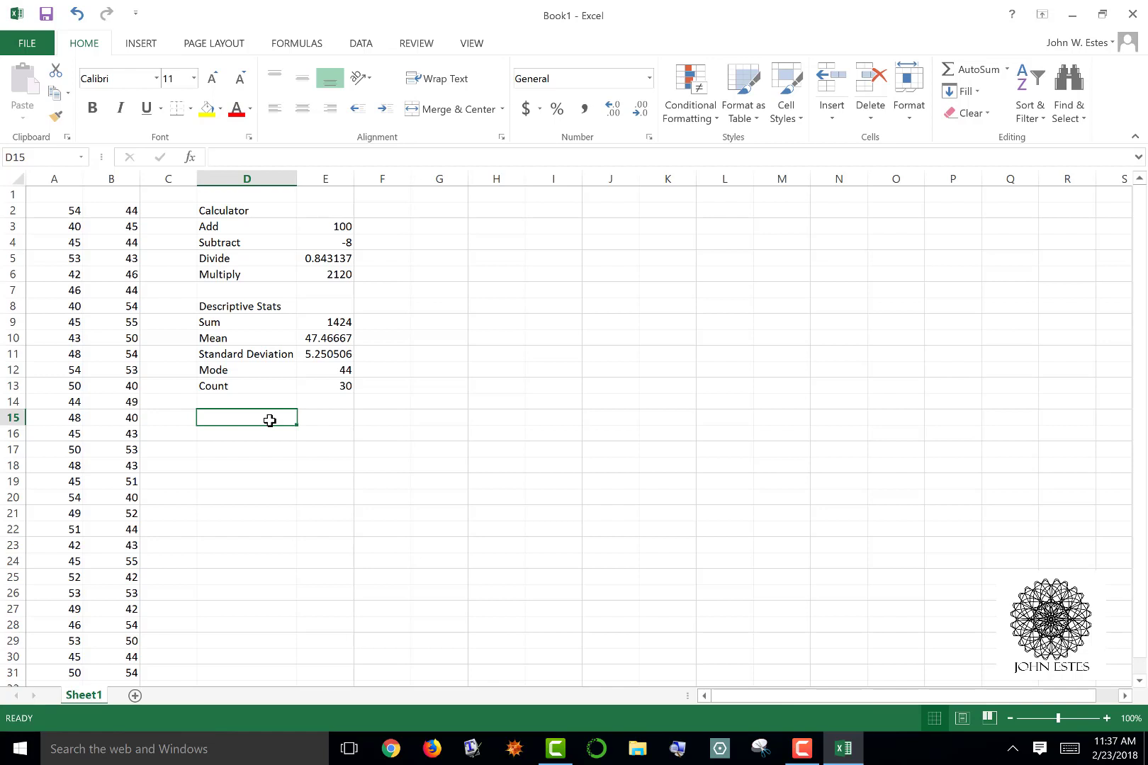
type("Desc")
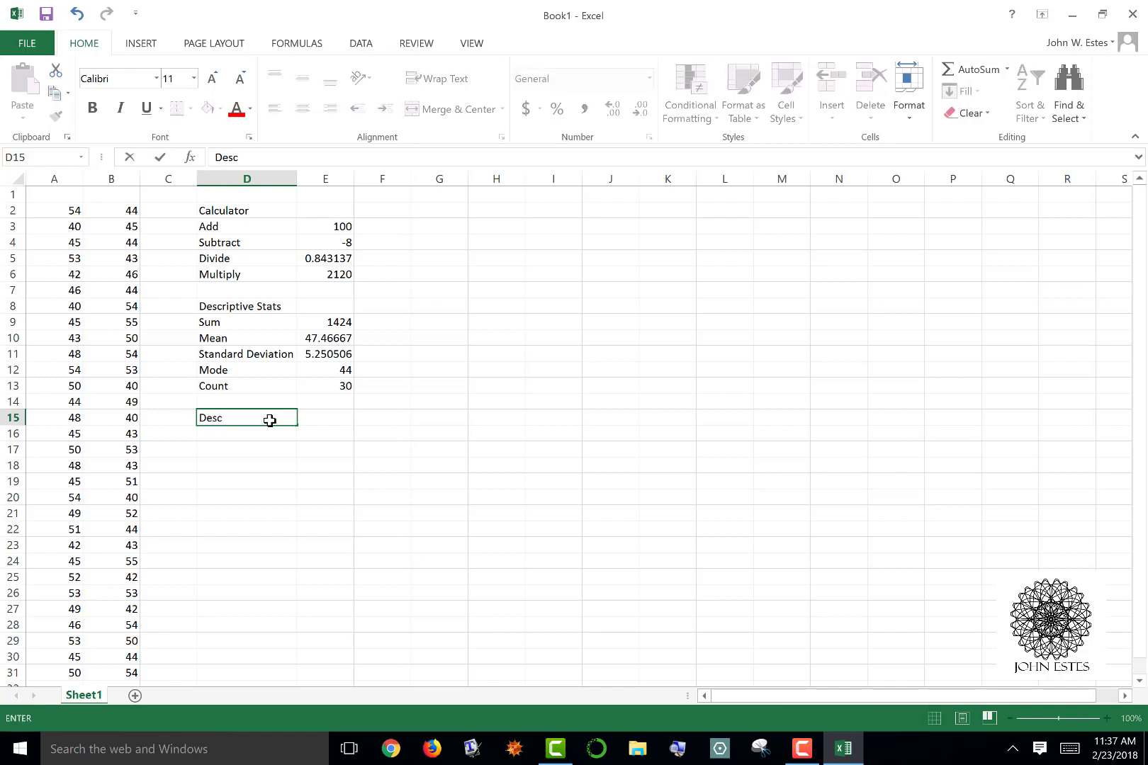
type("riptive Stats")
key("Return")
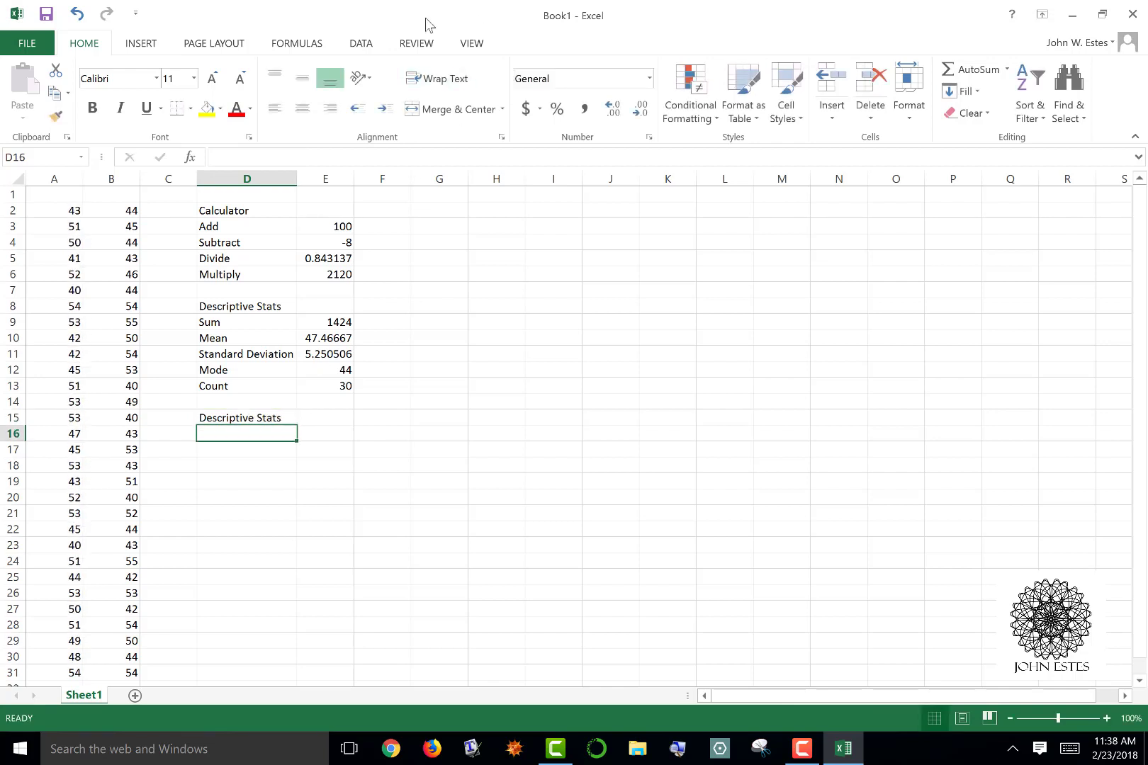
Open the Descriptive Statistics tool from the Data Analysis add-in
left_click(361, 44)
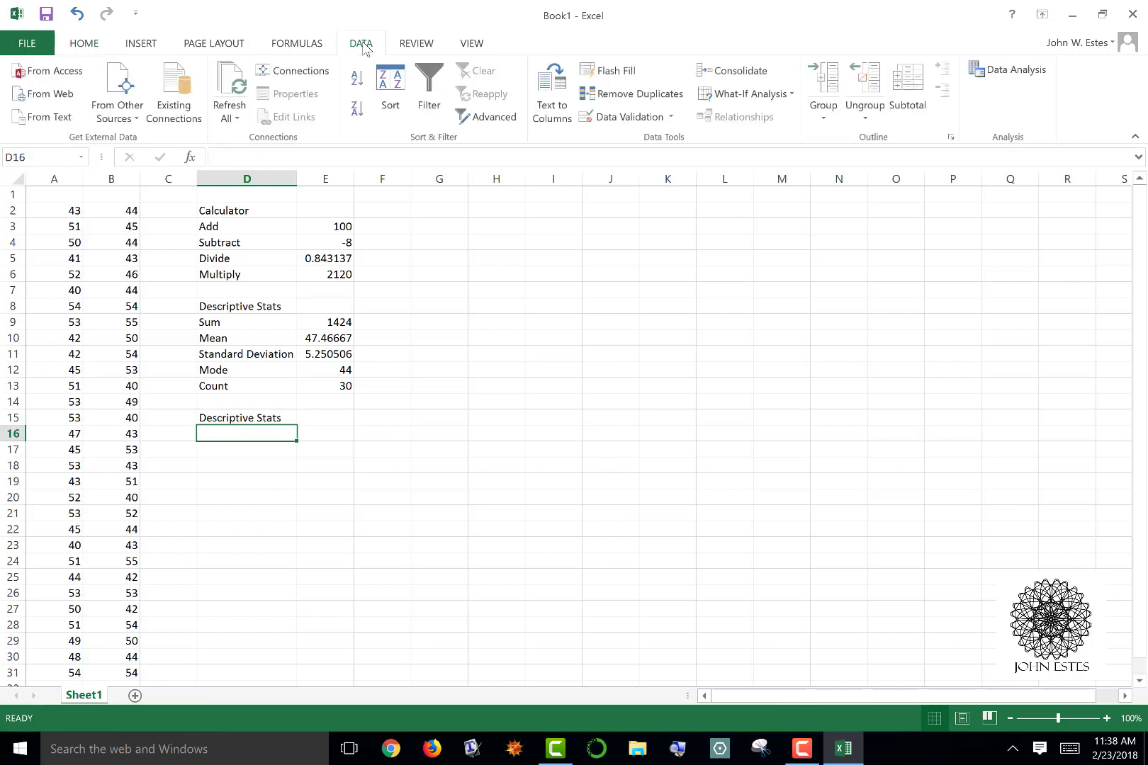
left_click(1009, 73)
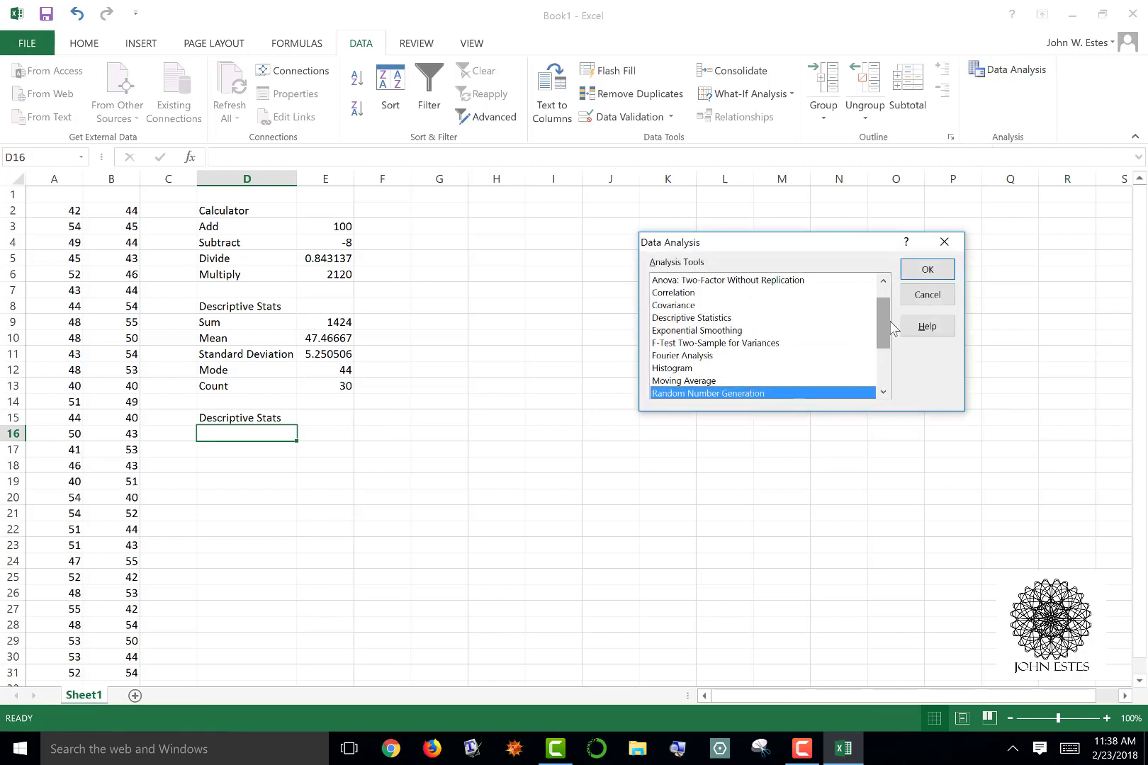
scroll(883, 307, "up", 1)
left_click_drag(880, 305, 880, 326)
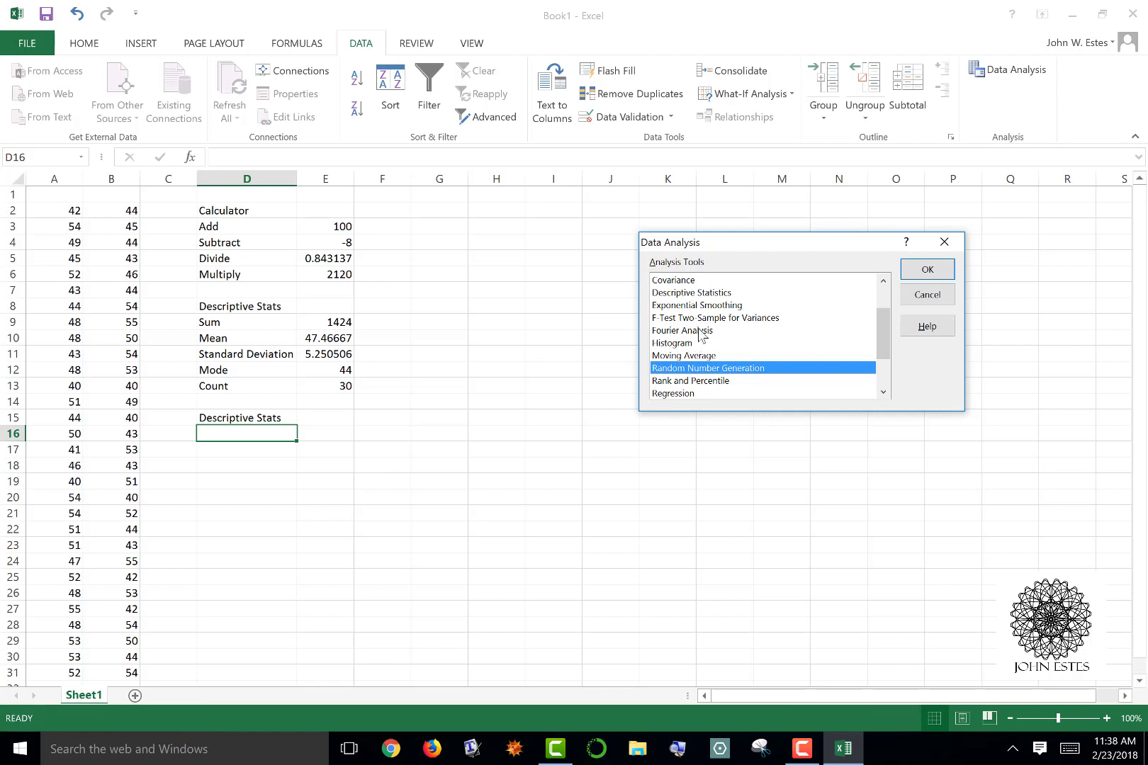
left_click(708, 294)
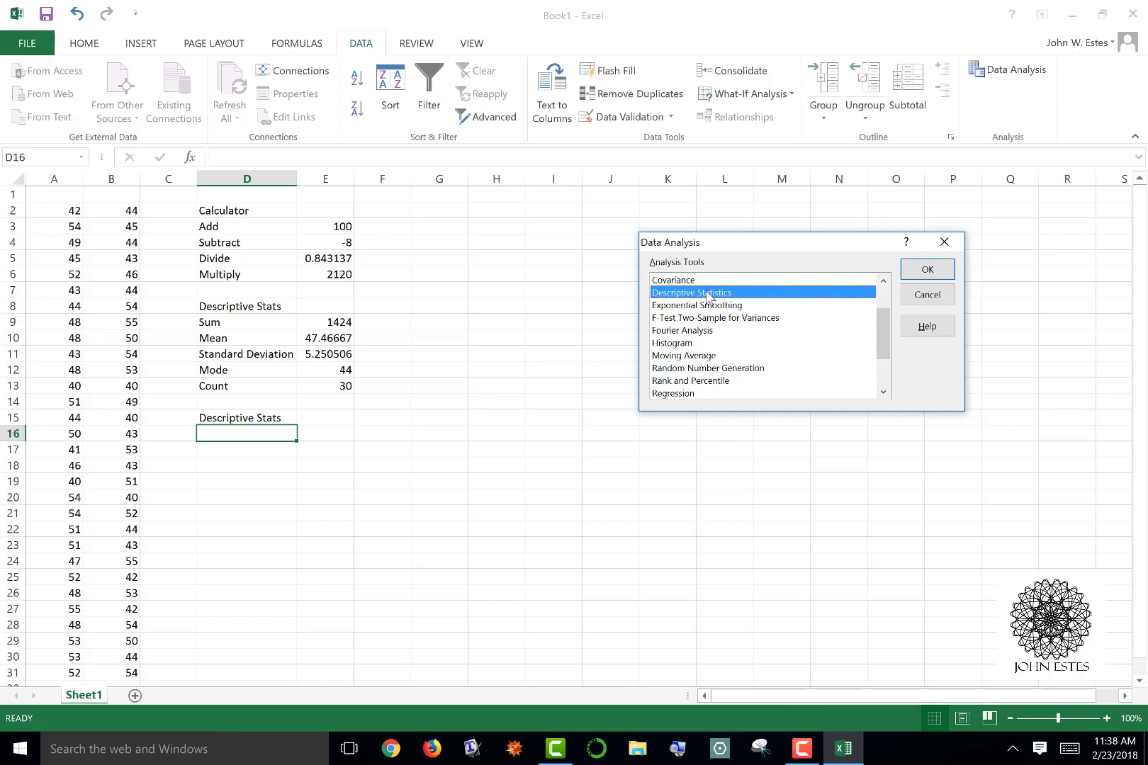
left_click(915, 269)
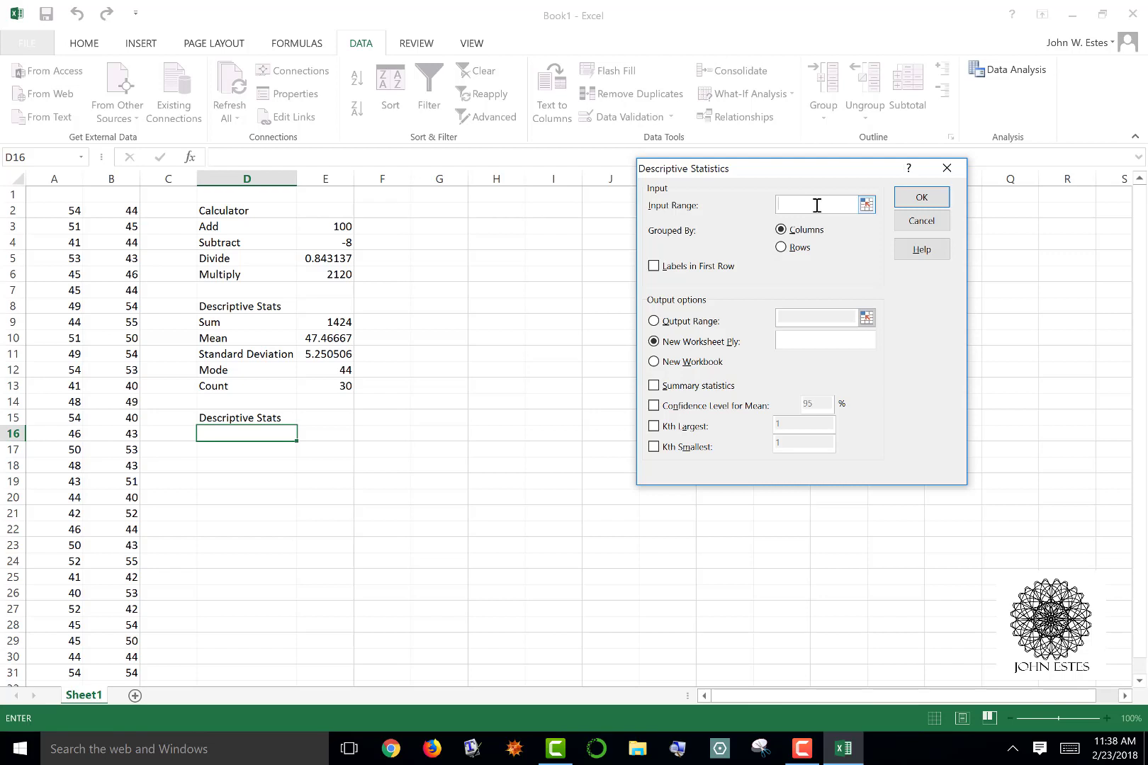
Set the input range of the Descriptive Statistics analysis to $B$2:$B$31
left_click(867, 205)
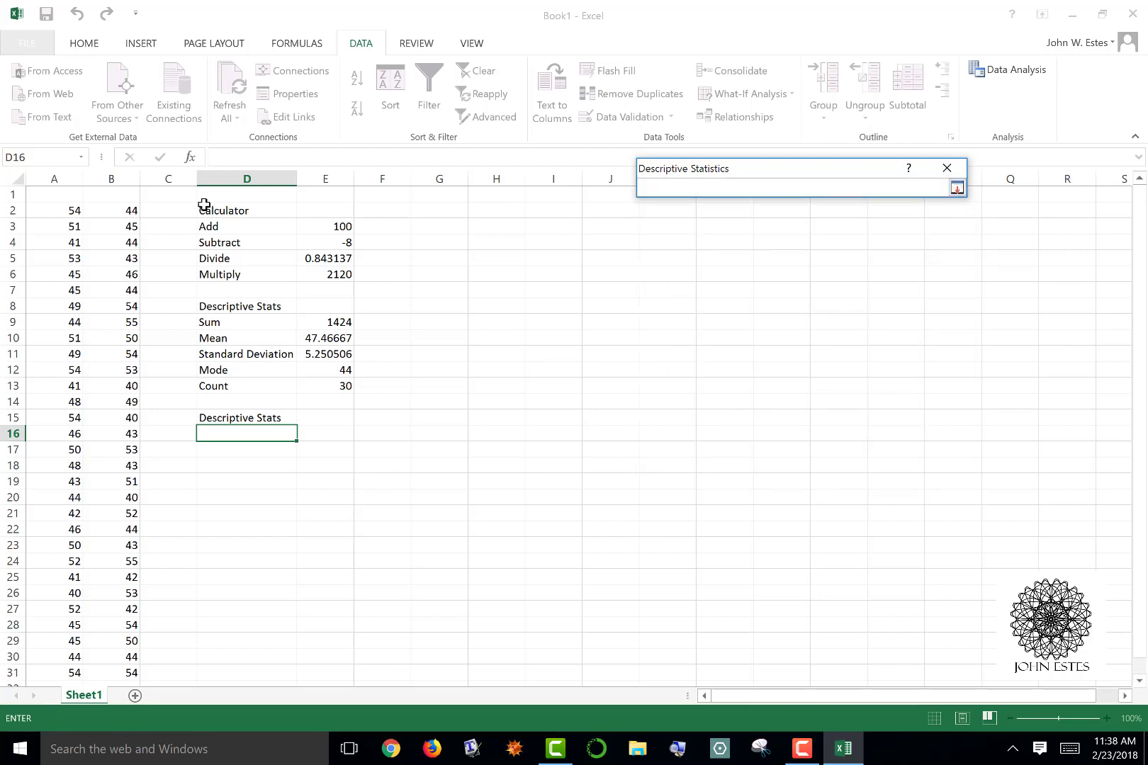
left_click(134, 211)
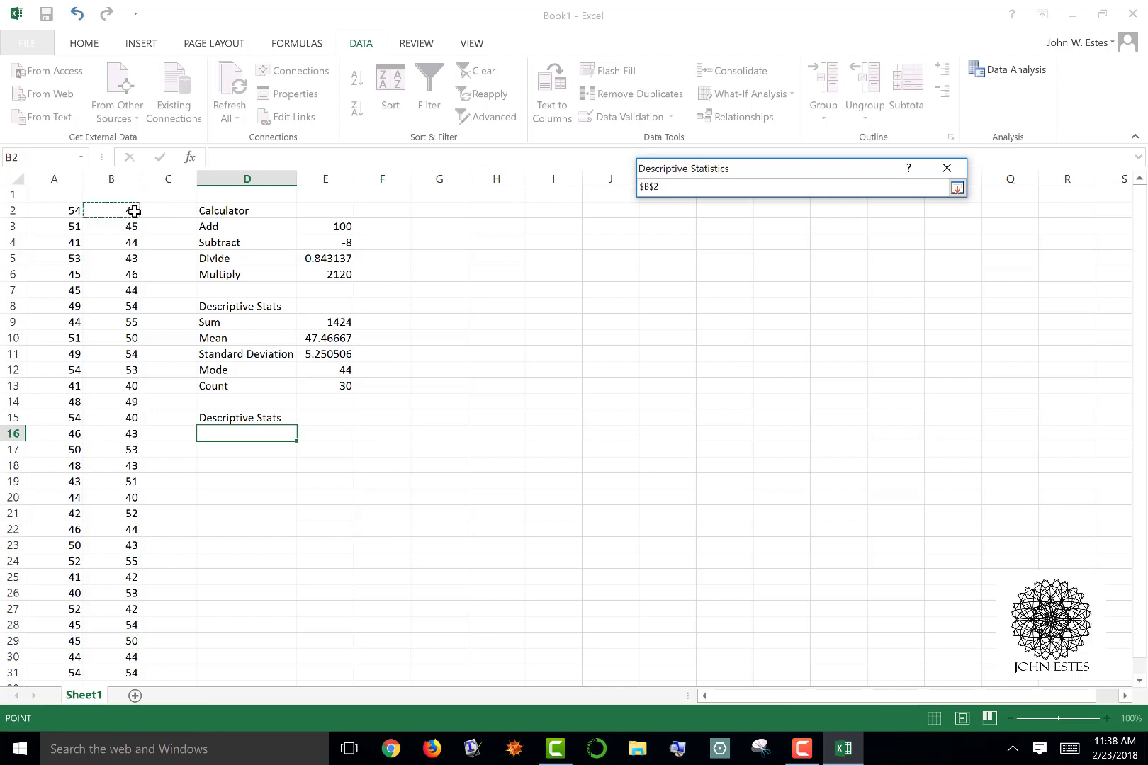
key("shift+Down")
key("shift+Down")
key("shift+Down")
key("shift+Down")
key("shift+Down")
key("shift+Down")
key("shift+Down")
key("shift+Down")
key("shift+Down")
key("shift+Down")
key("shift+Down")
key("shift+Down")
key("shift+Down")
key("shift+Down")
key("shift+Down")
key("shift+Down")
key("shift+Down")
key("shift+Down")
key("shift+Down")
key("shift+Down")
key("shift+Down")
key("shift+Down")
key("shift+Down")
key("shift+Down")
key("shift+Down")
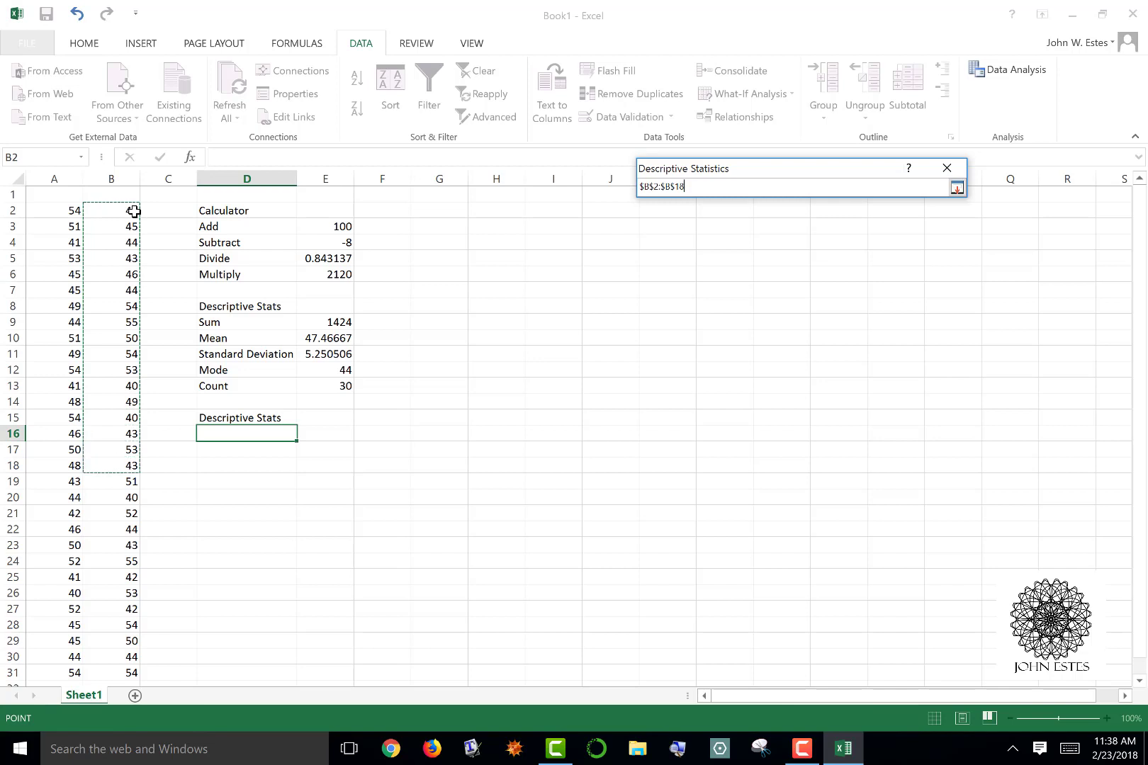
key("shift+Down")
key("shift+Down")
key("shift+Down")
key("shift+Down")
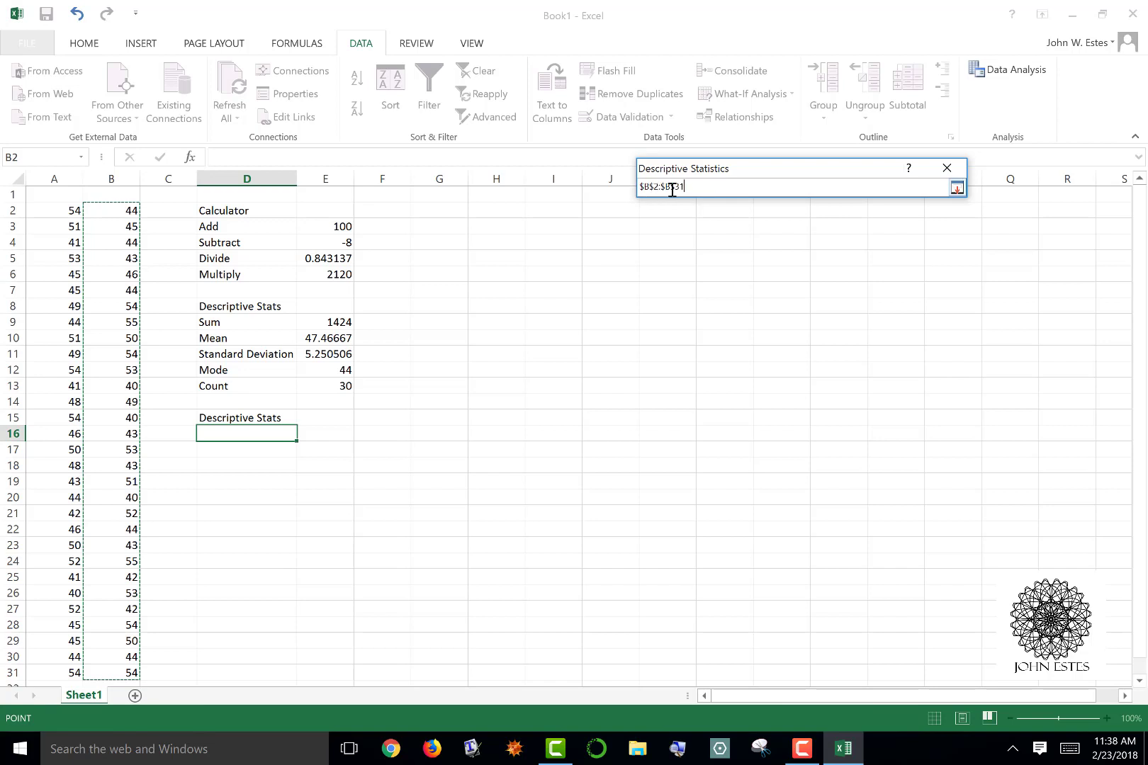
key("Return")
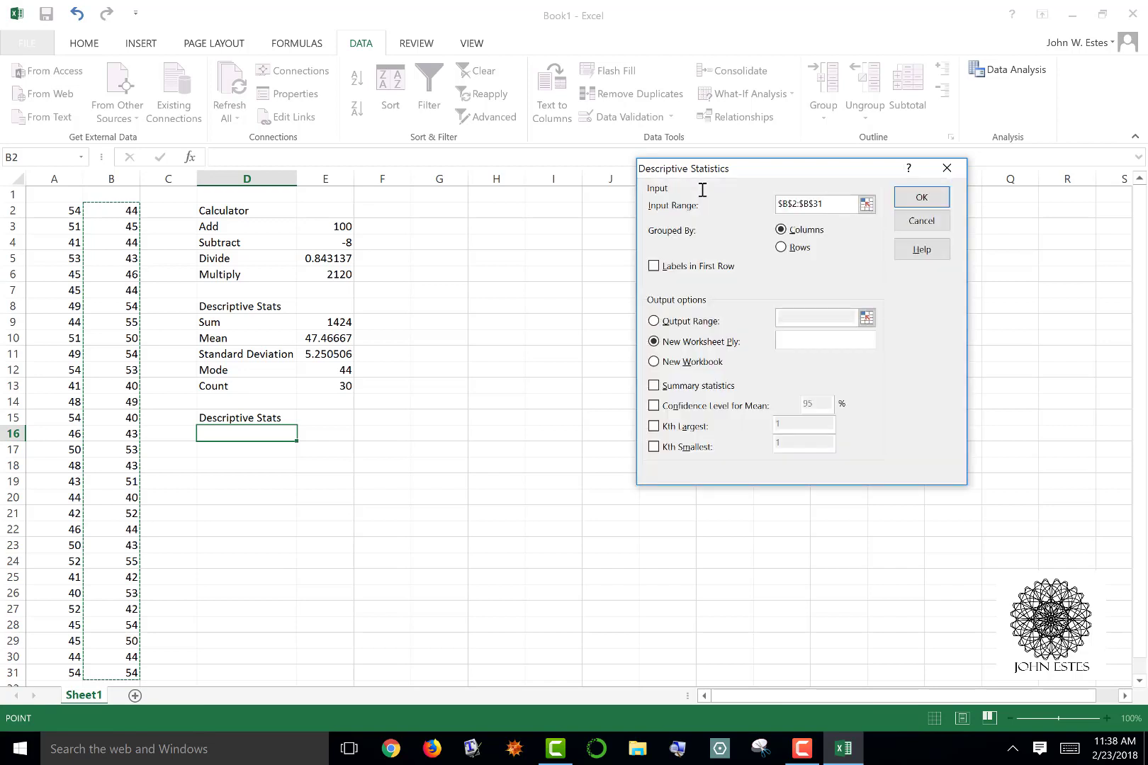
Enable labels in the first row and extend the input range to $B$1:$B$31
left_click(654, 267)
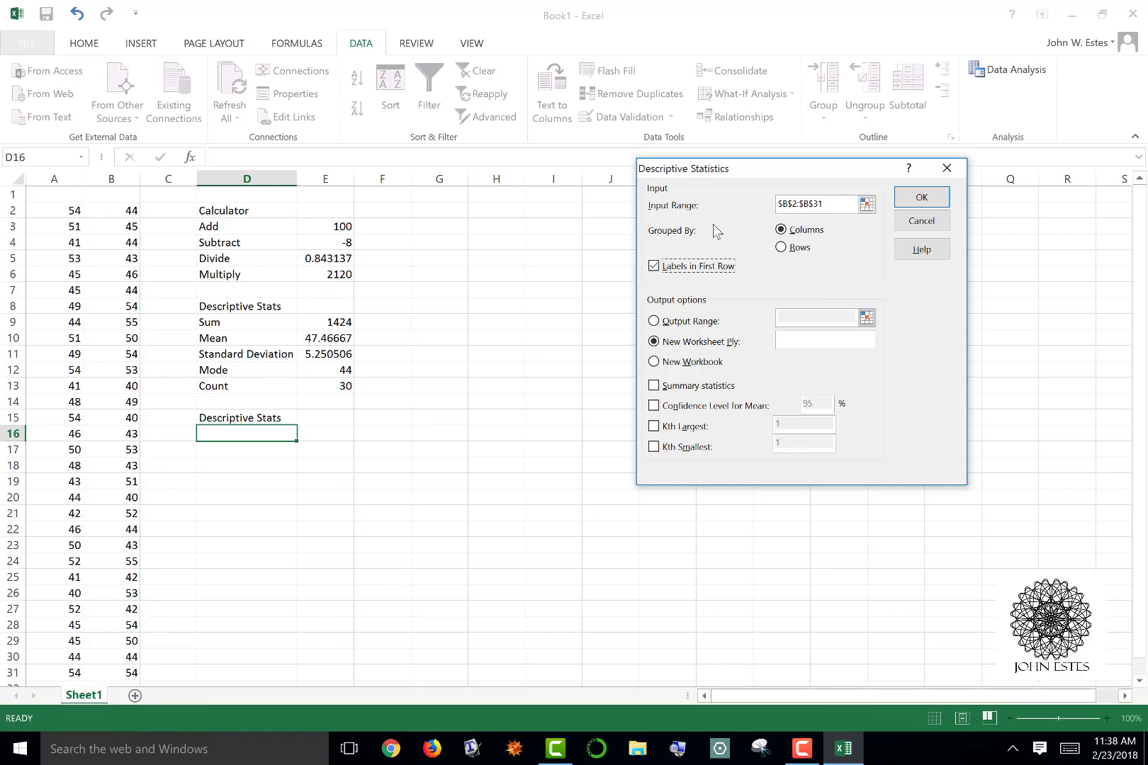
left_click(867, 207)
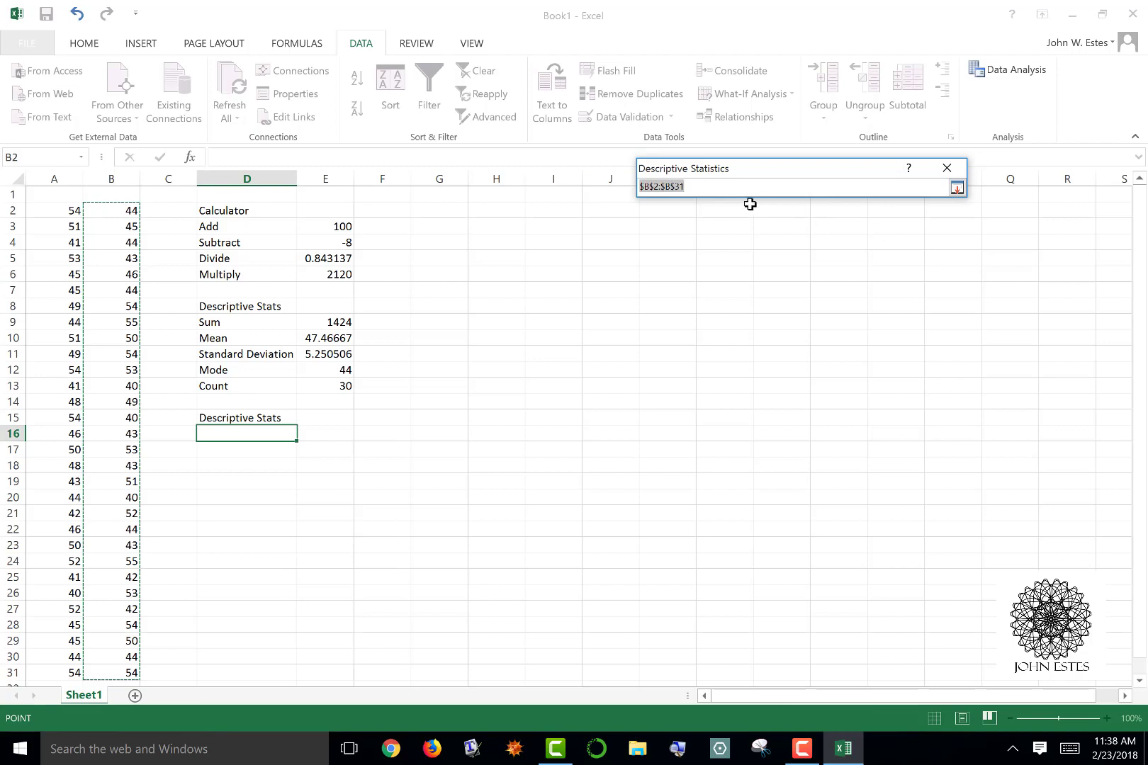
left_click(655, 188)
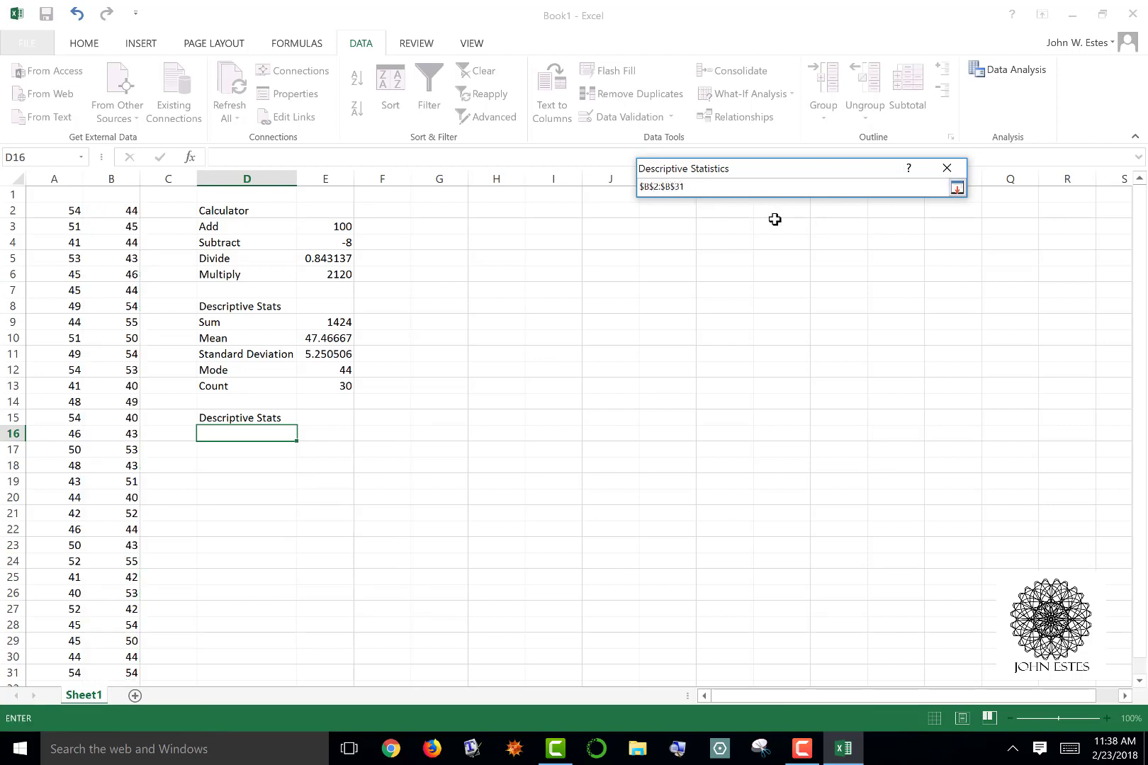
key("Delete")
type("1")
key("Return")
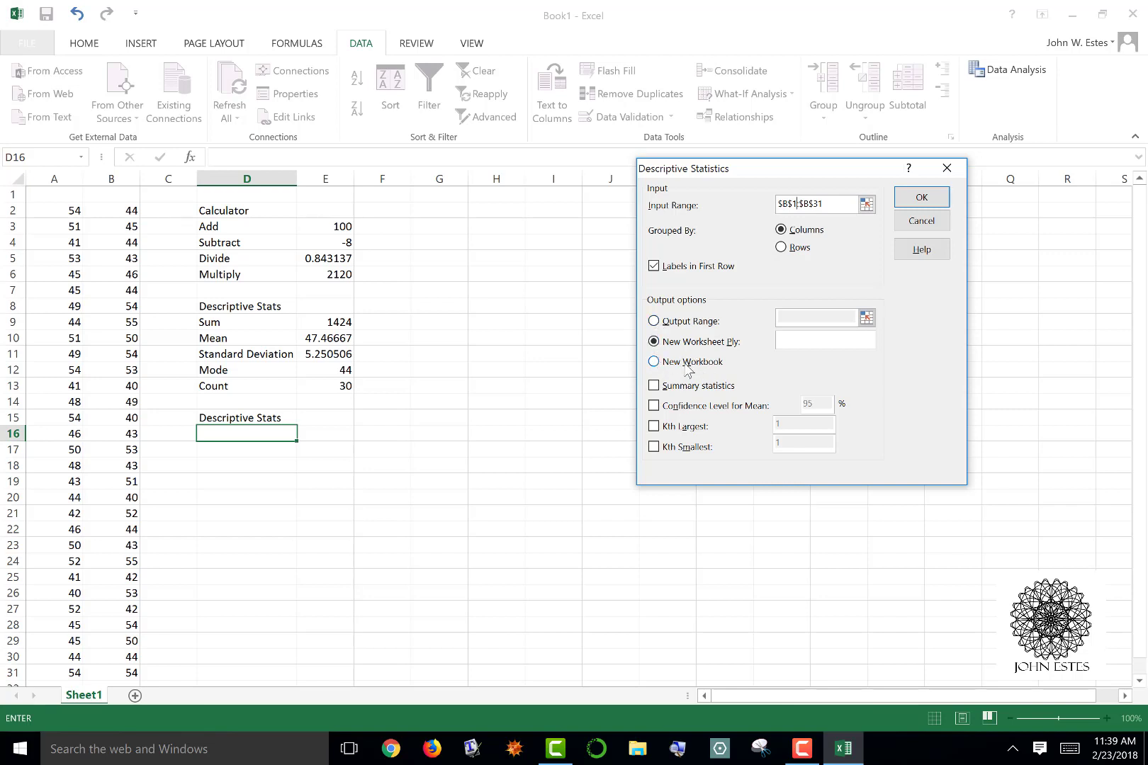
Generate the summary statistics on the current sheet with the output range set to $D$16
left_click(653, 322)
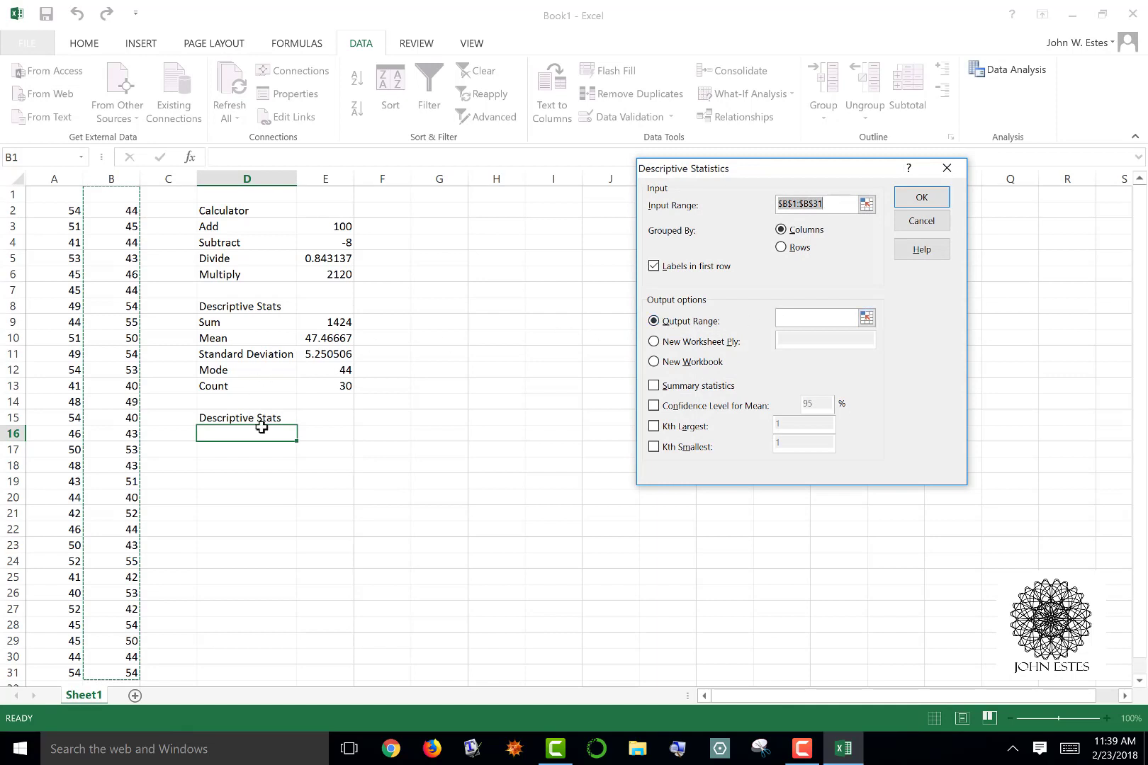
left_click(860, 318)
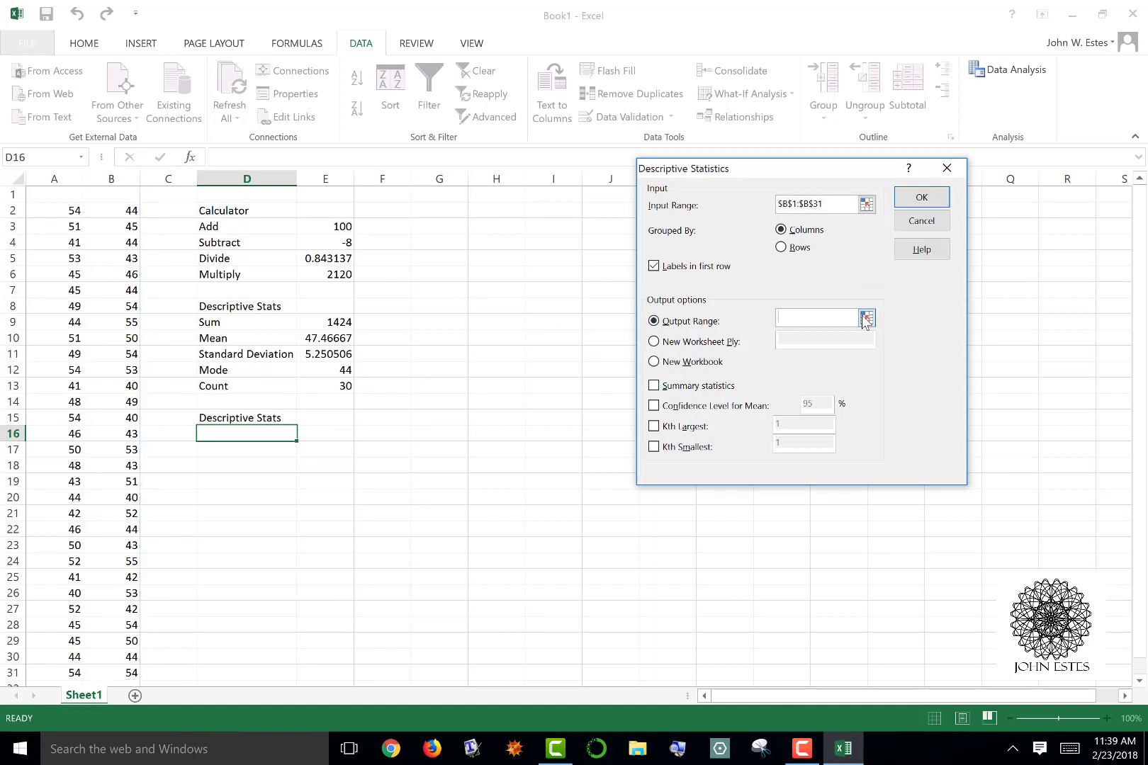
left_click(865, 319)
left_click(220, 437)
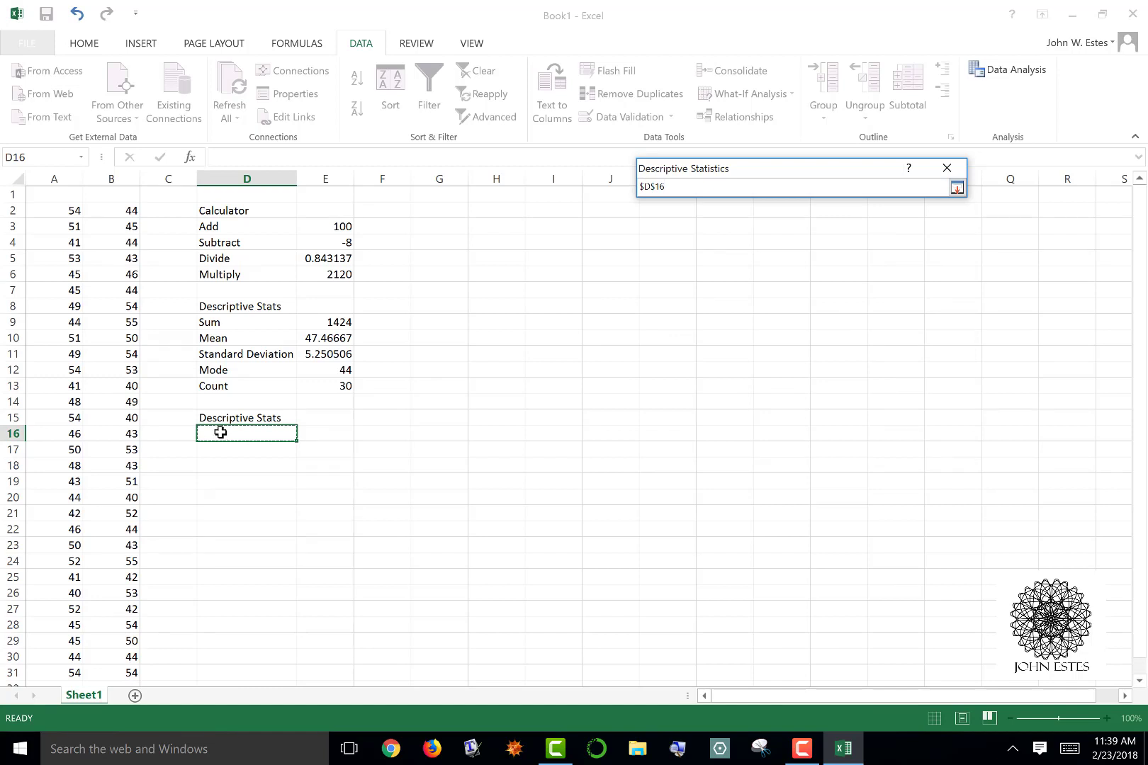
key("Return")
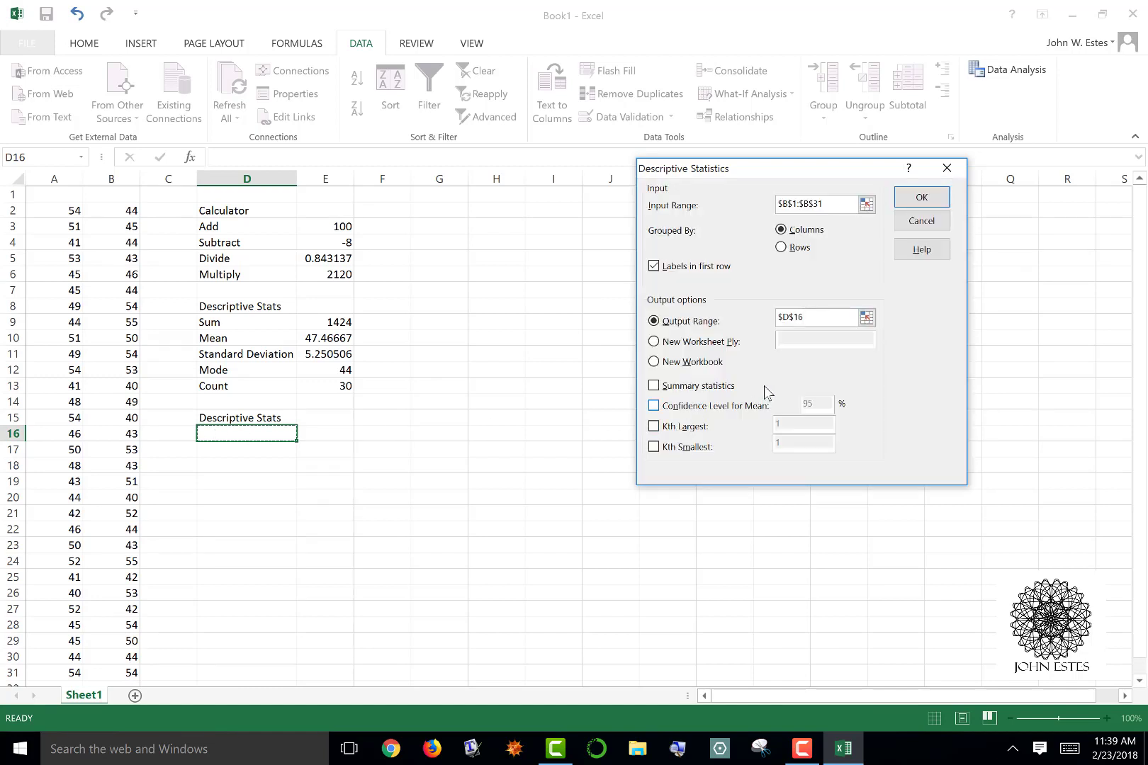
left_click(653, 386)
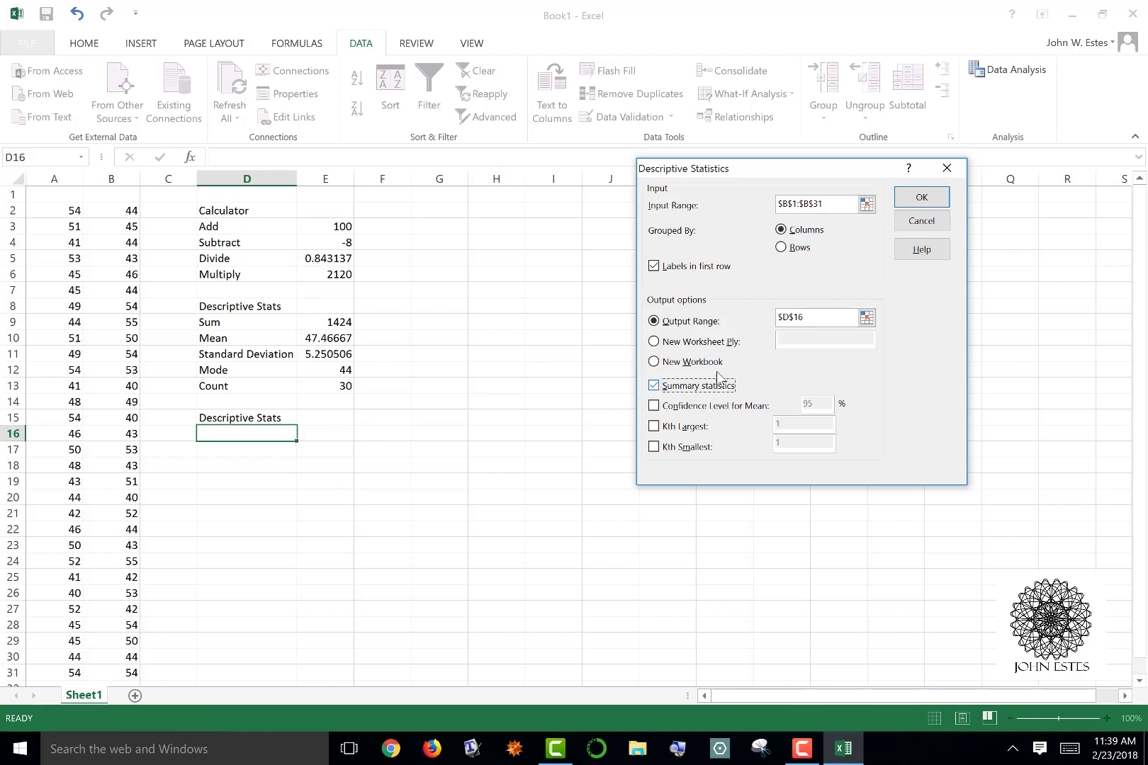
left_click(922, 200)
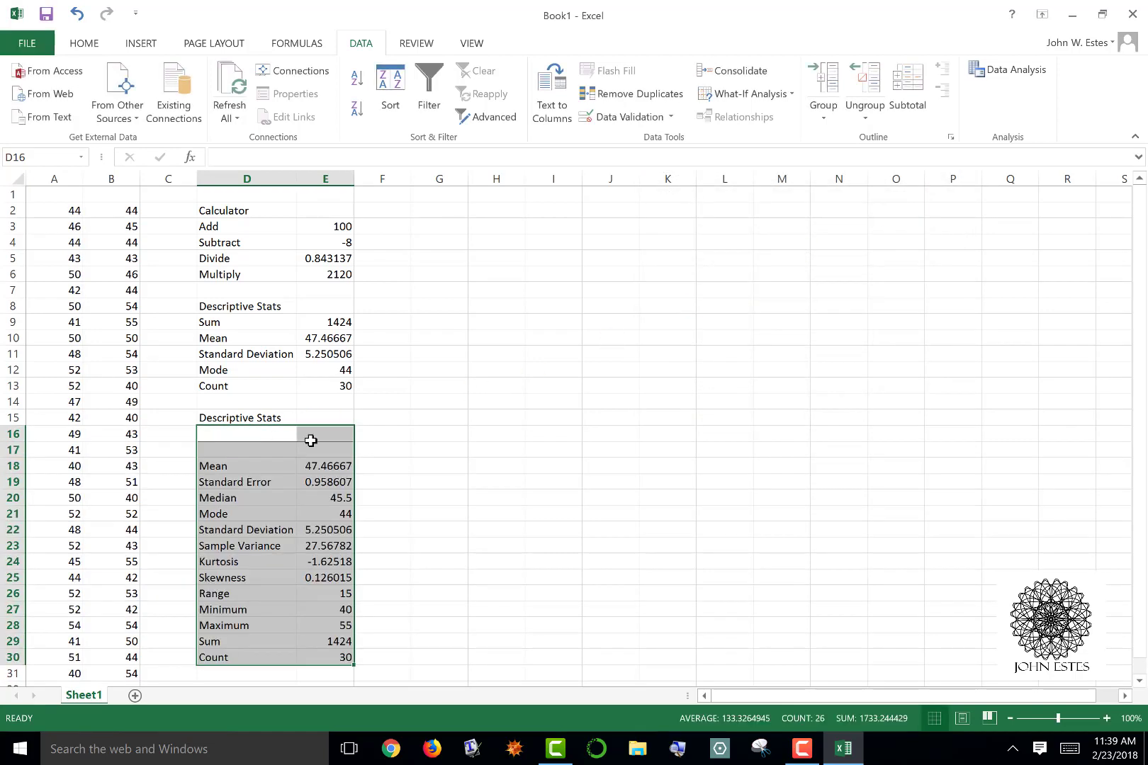
Review each measure in the generated summary statistics table, from Mean to Count, alongside the manually calculated statistics above
scroll(536, 428, "down", 3)
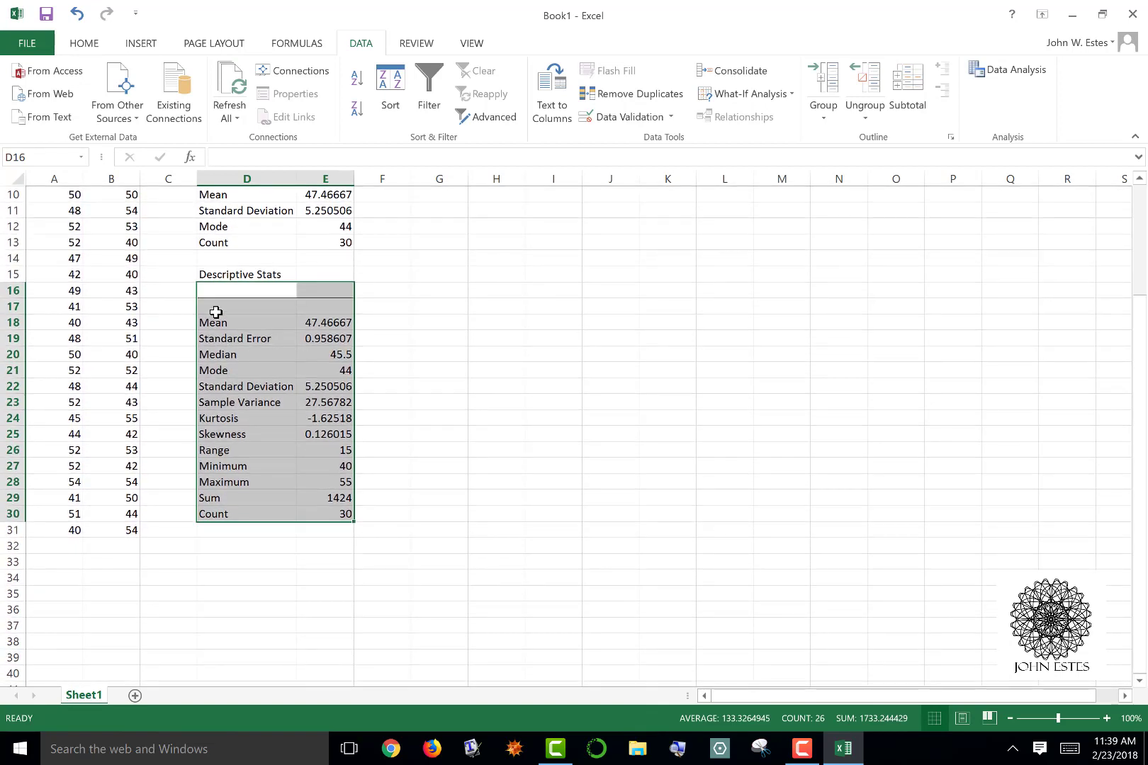
left_click(218, 321)
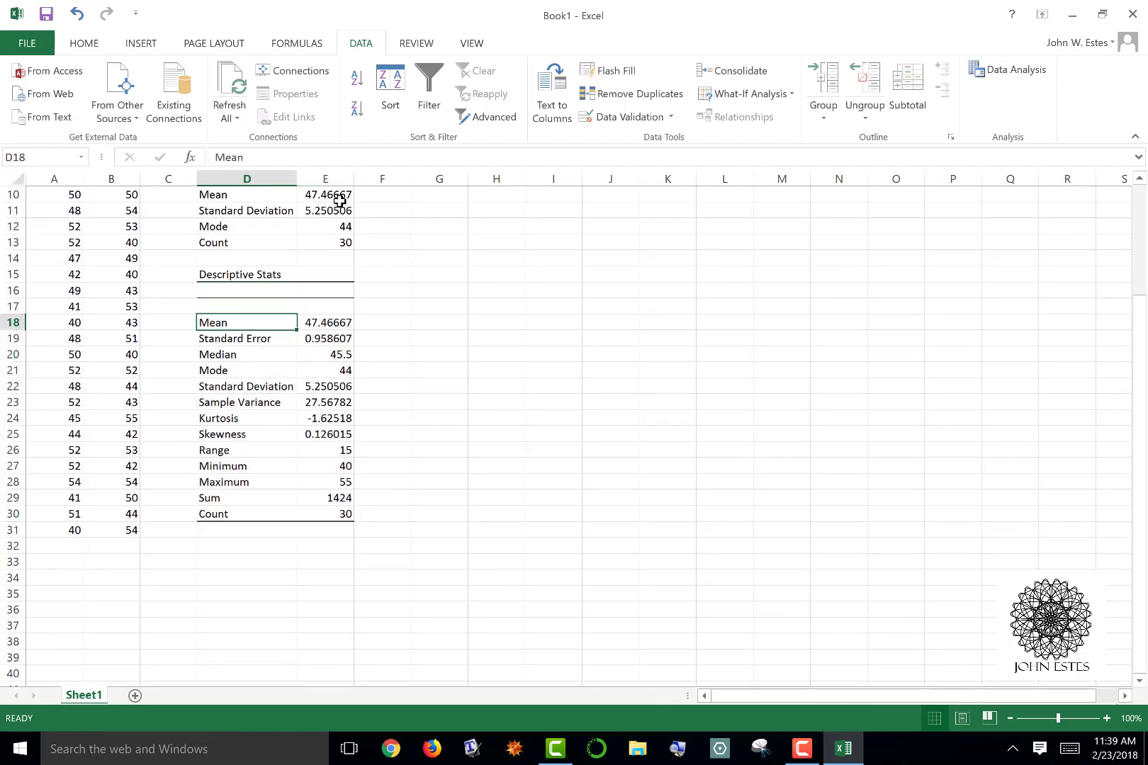
left_click(266, 356)
left_click(258, 370)
left_click(259, 386)
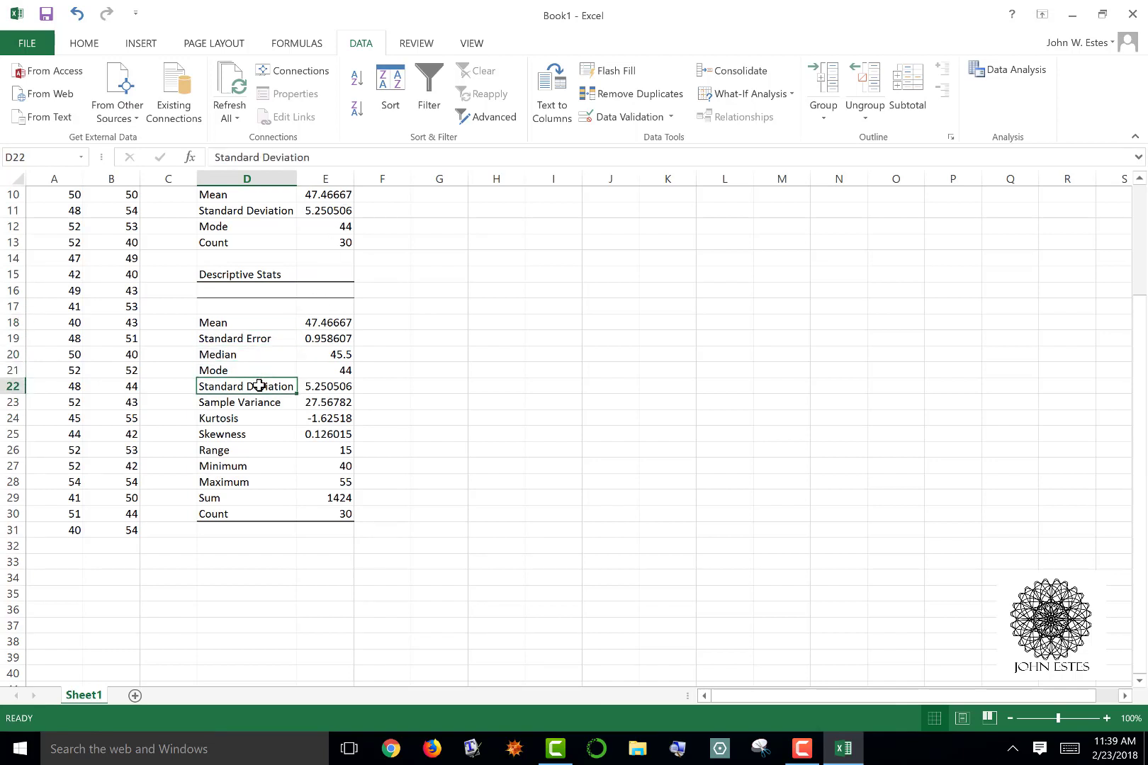
left_click(272, 401)
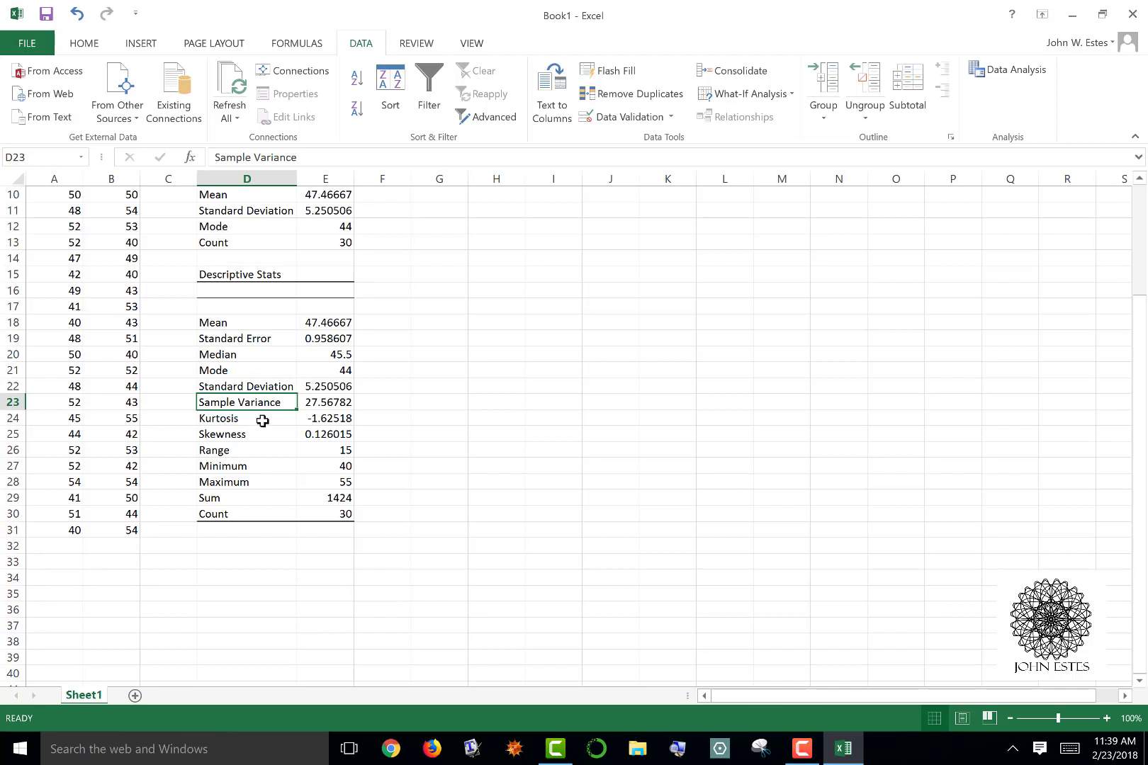
left_click(262, 421)
left_click(258, 435)
key("Up")
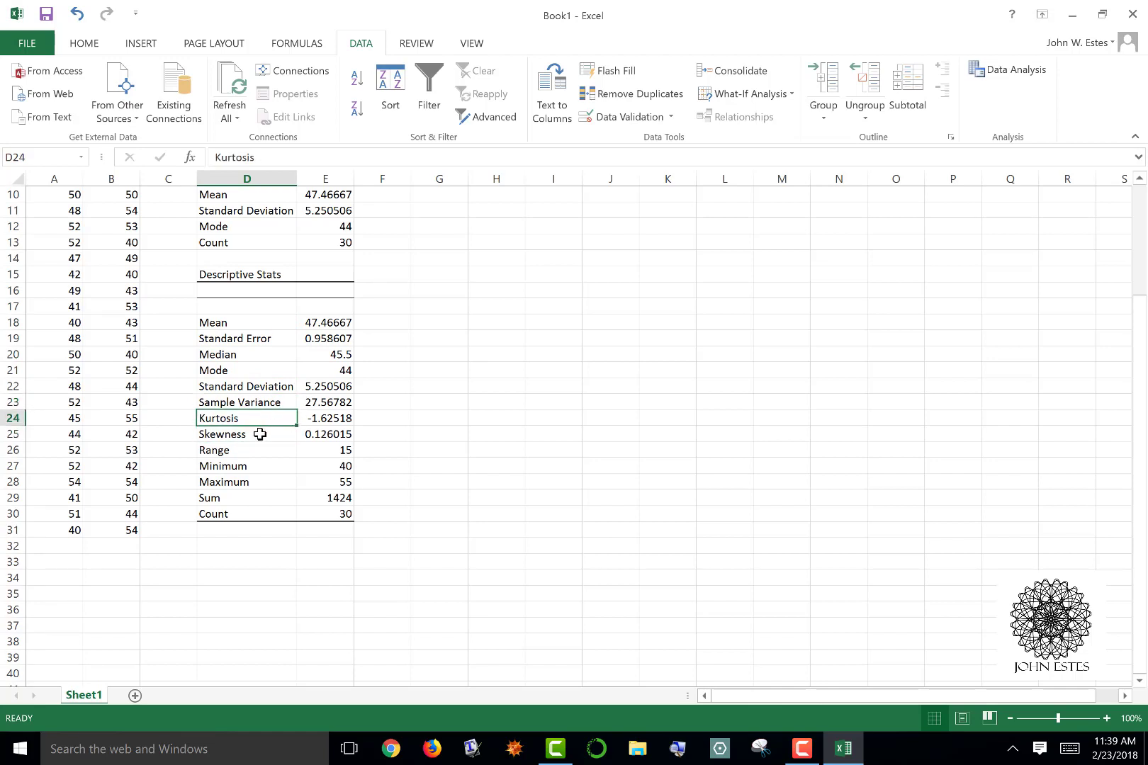
left_click(260, 435)
left_click(252, 451)
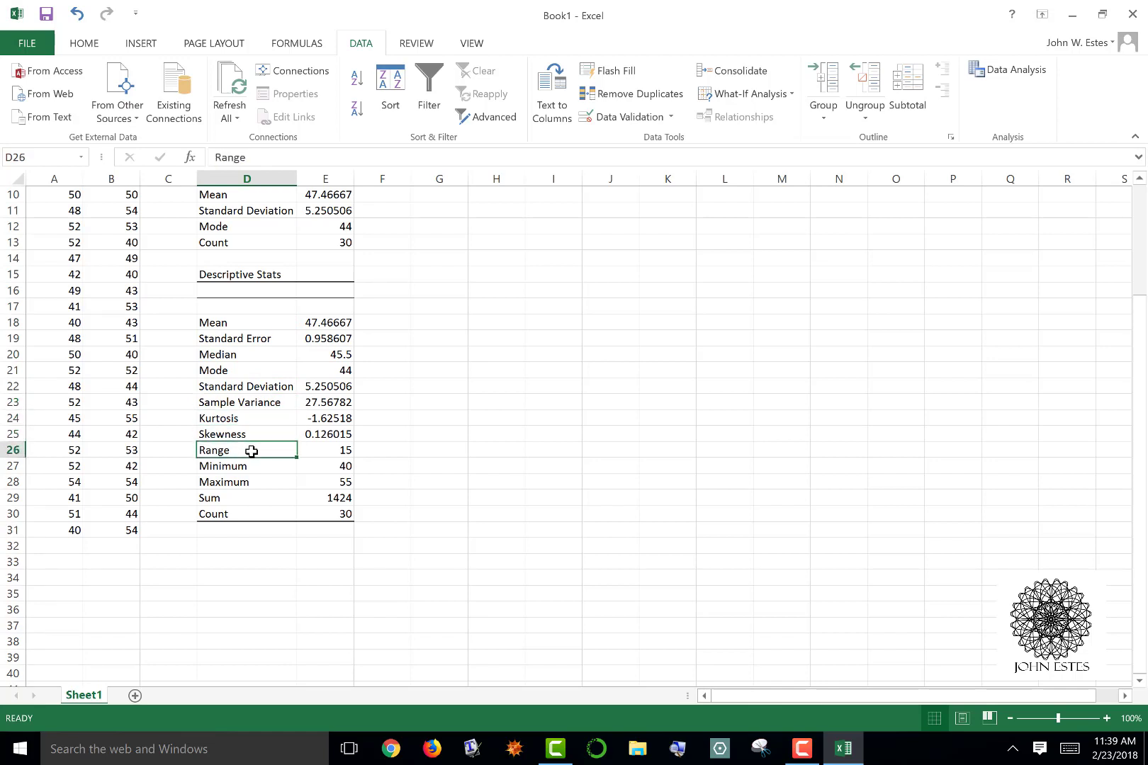
left_click(263, 468)
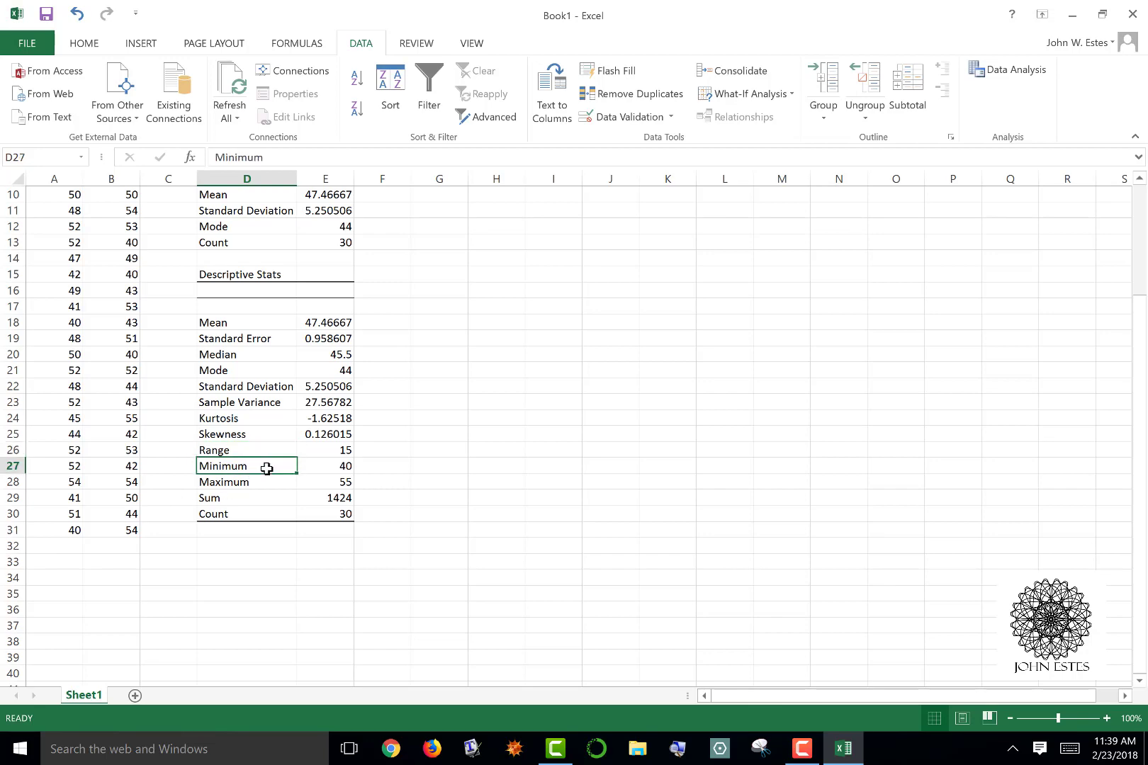
left_click(263, 482)
left_click(246, 498)
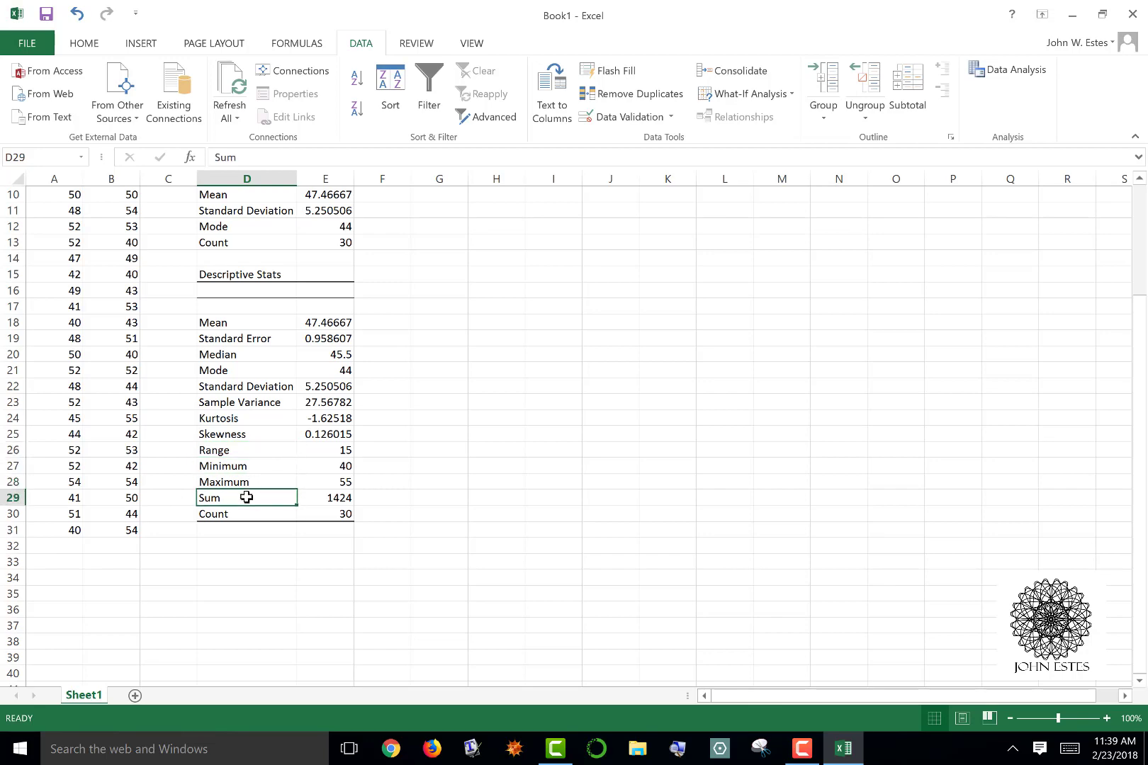
left_click(246, 511)
scroll(719, 416, "up", 1)
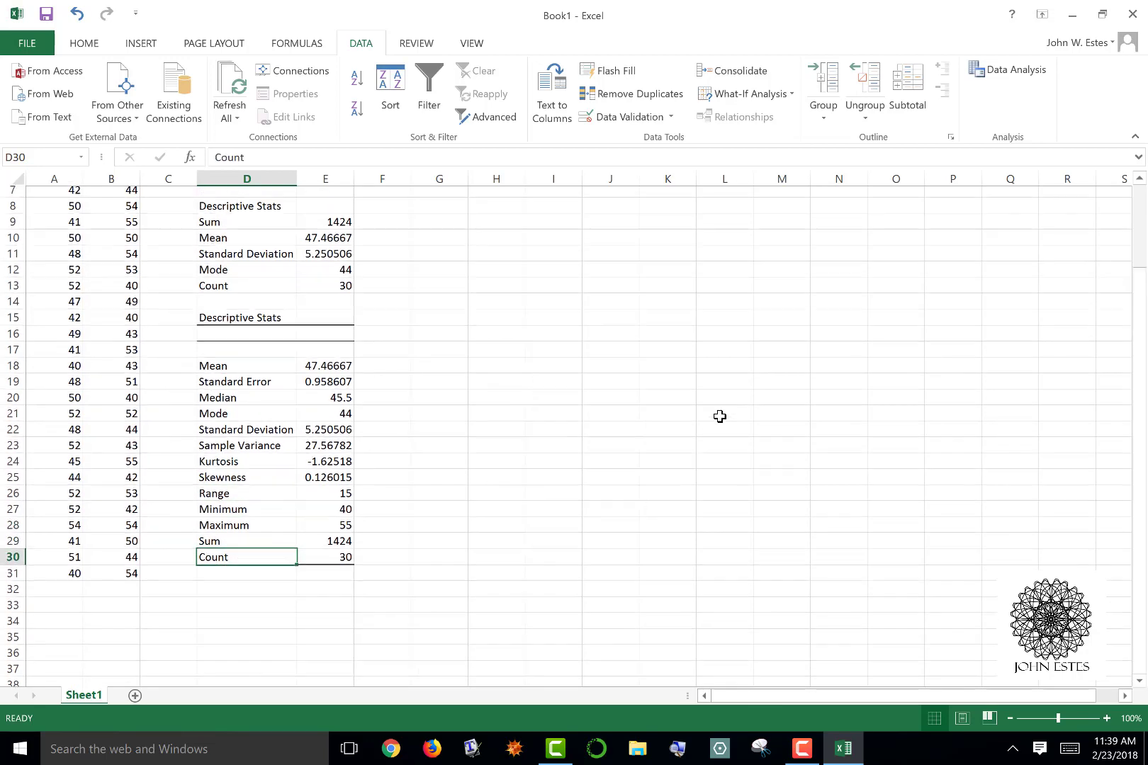
scroll(719, 417, "up", 1)
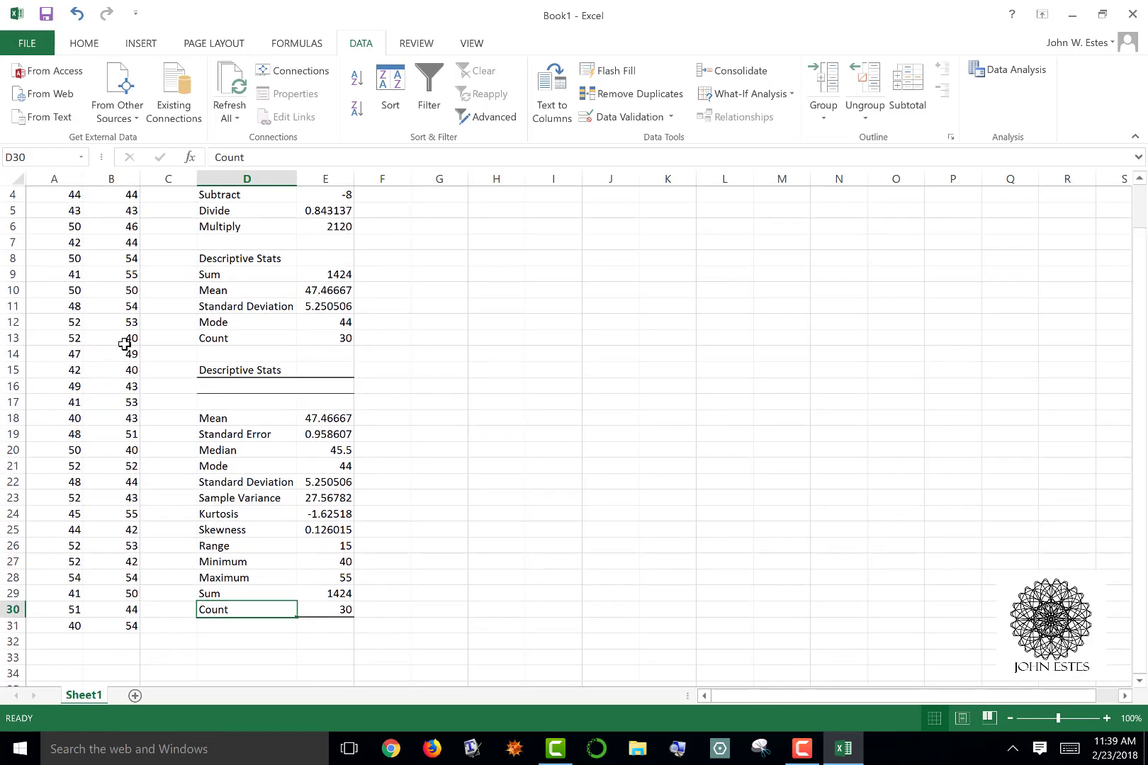
scroll(761, 305, "up", 1)
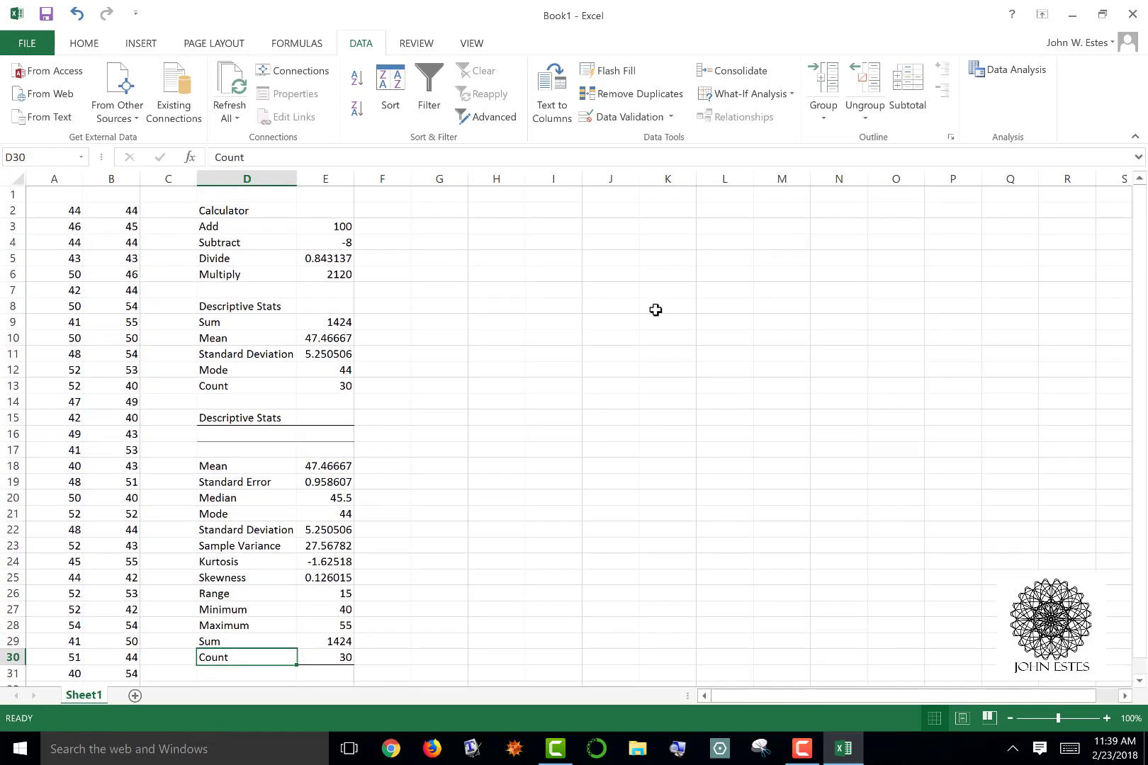